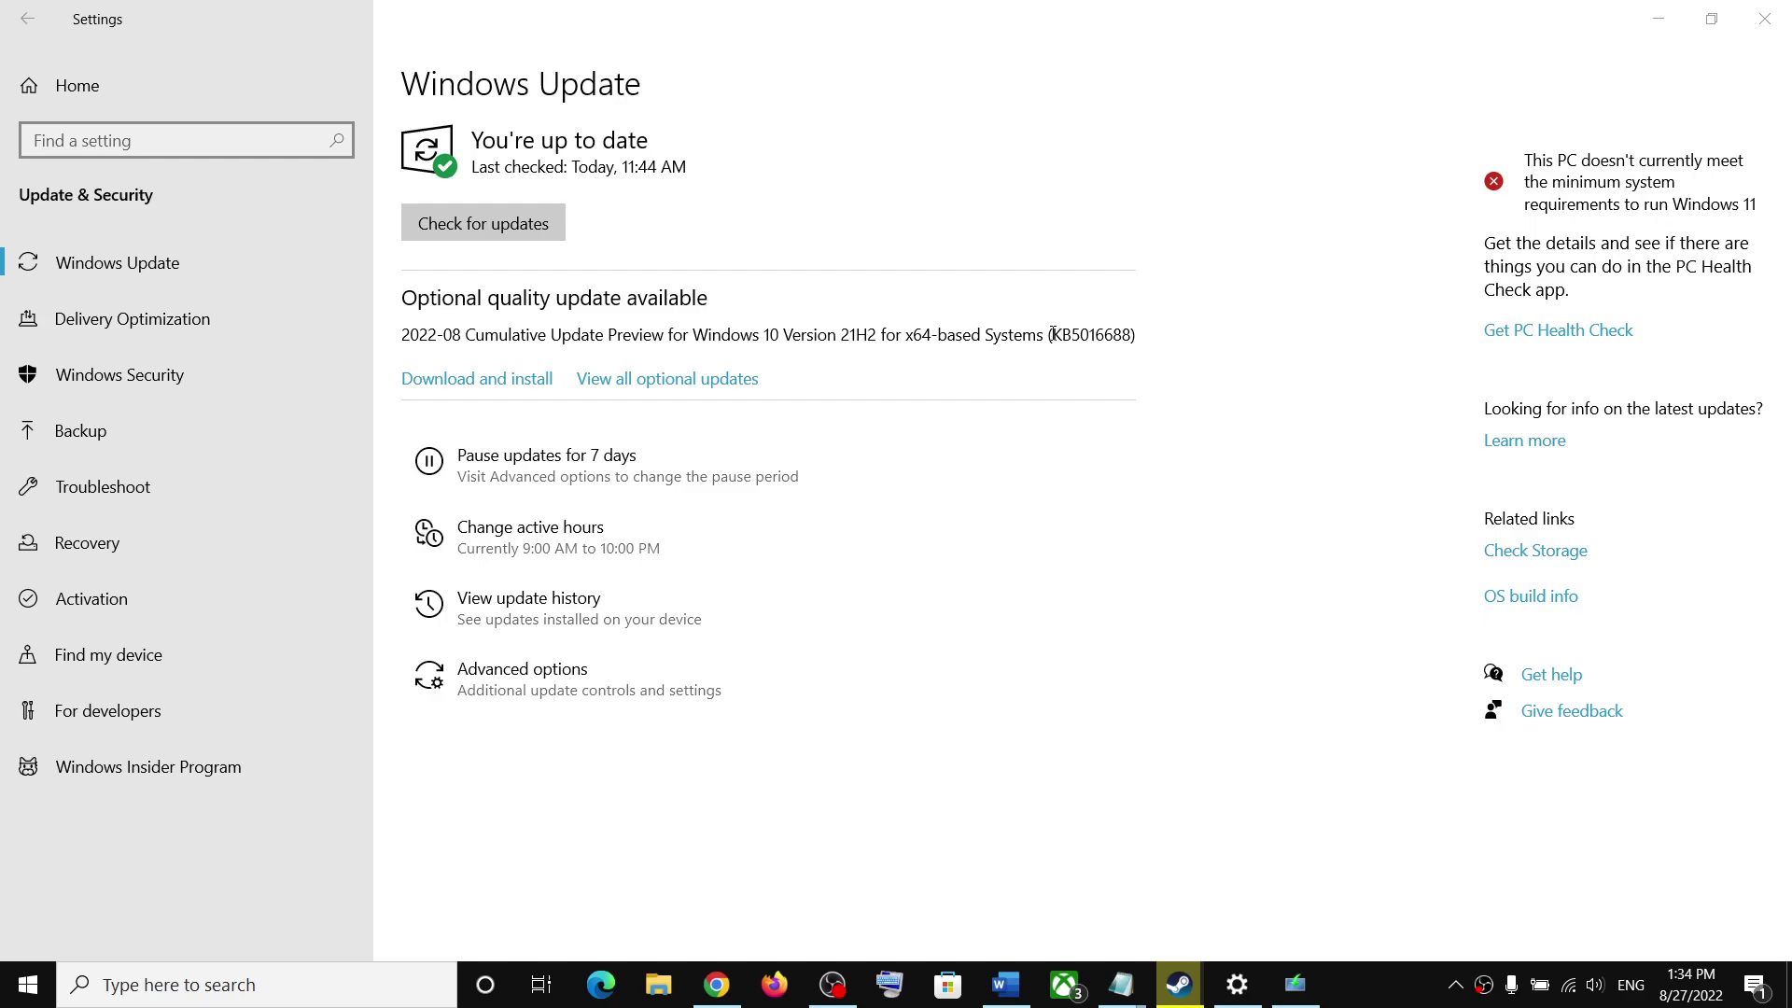
# Select KB5016688 in the optional 21H2 cumulative update preview and start its download and install.
pyautogui.moveTo(1051, 334); pyautogui.dragTo(1126, 336)
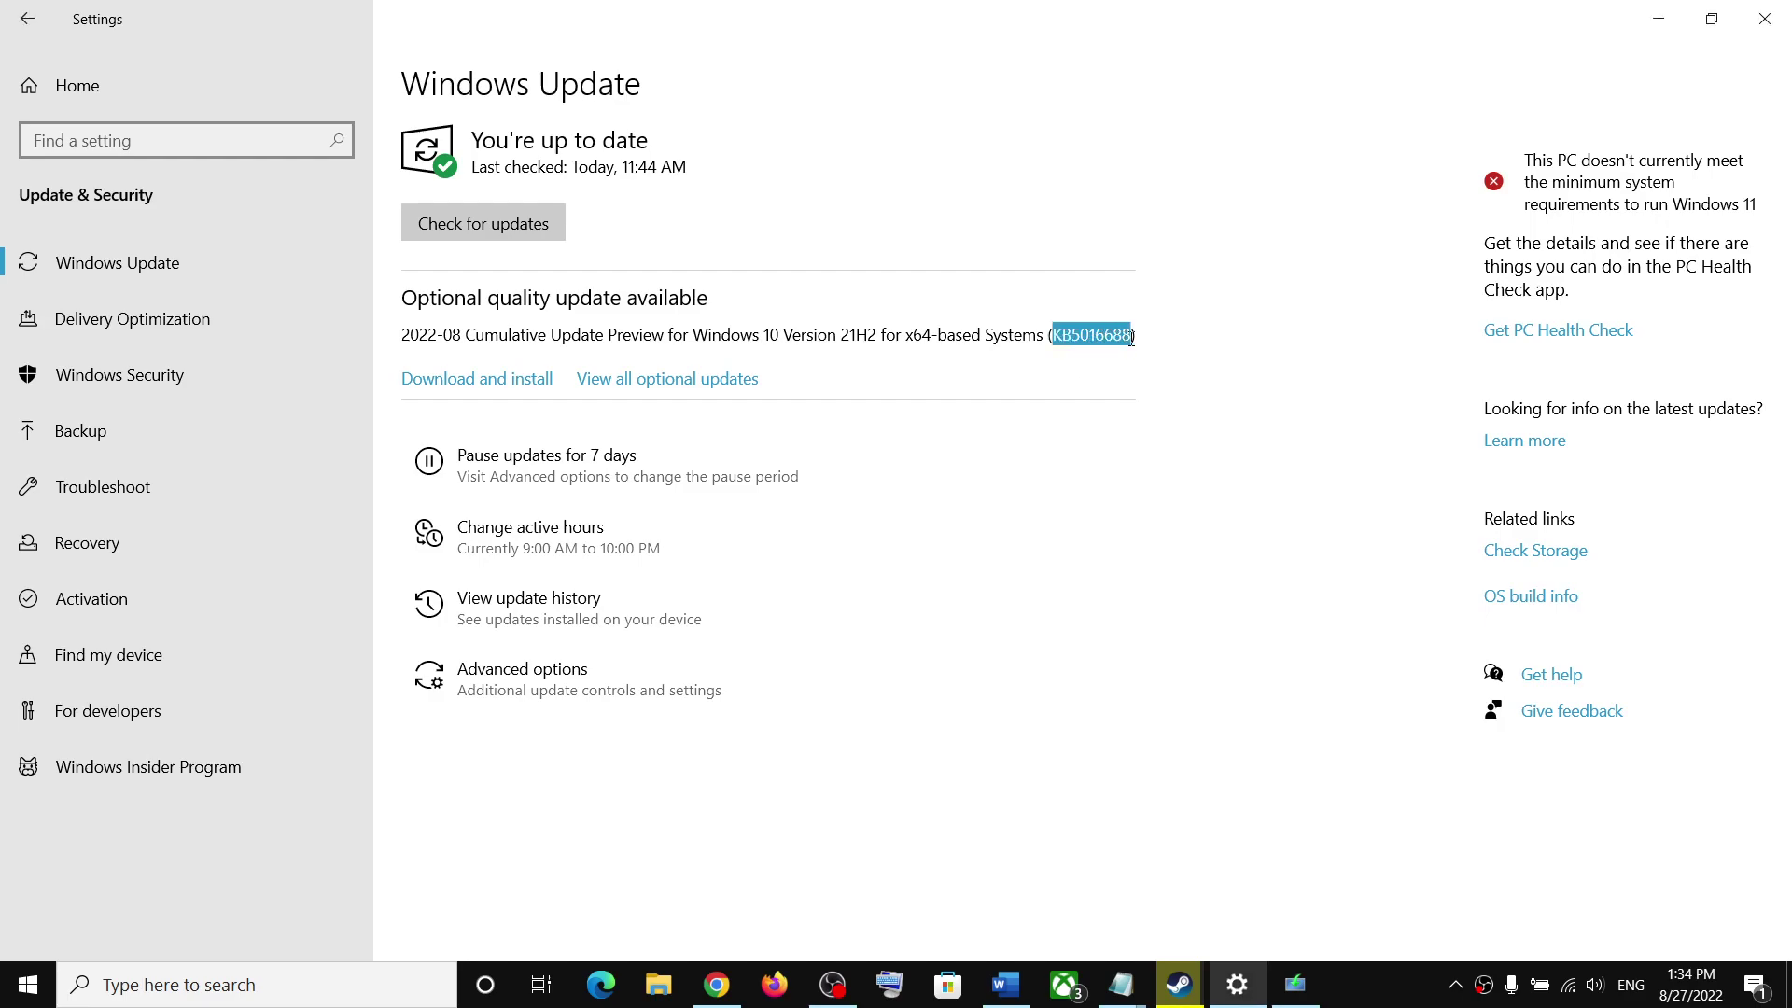
pyautogui.click(491, 379)
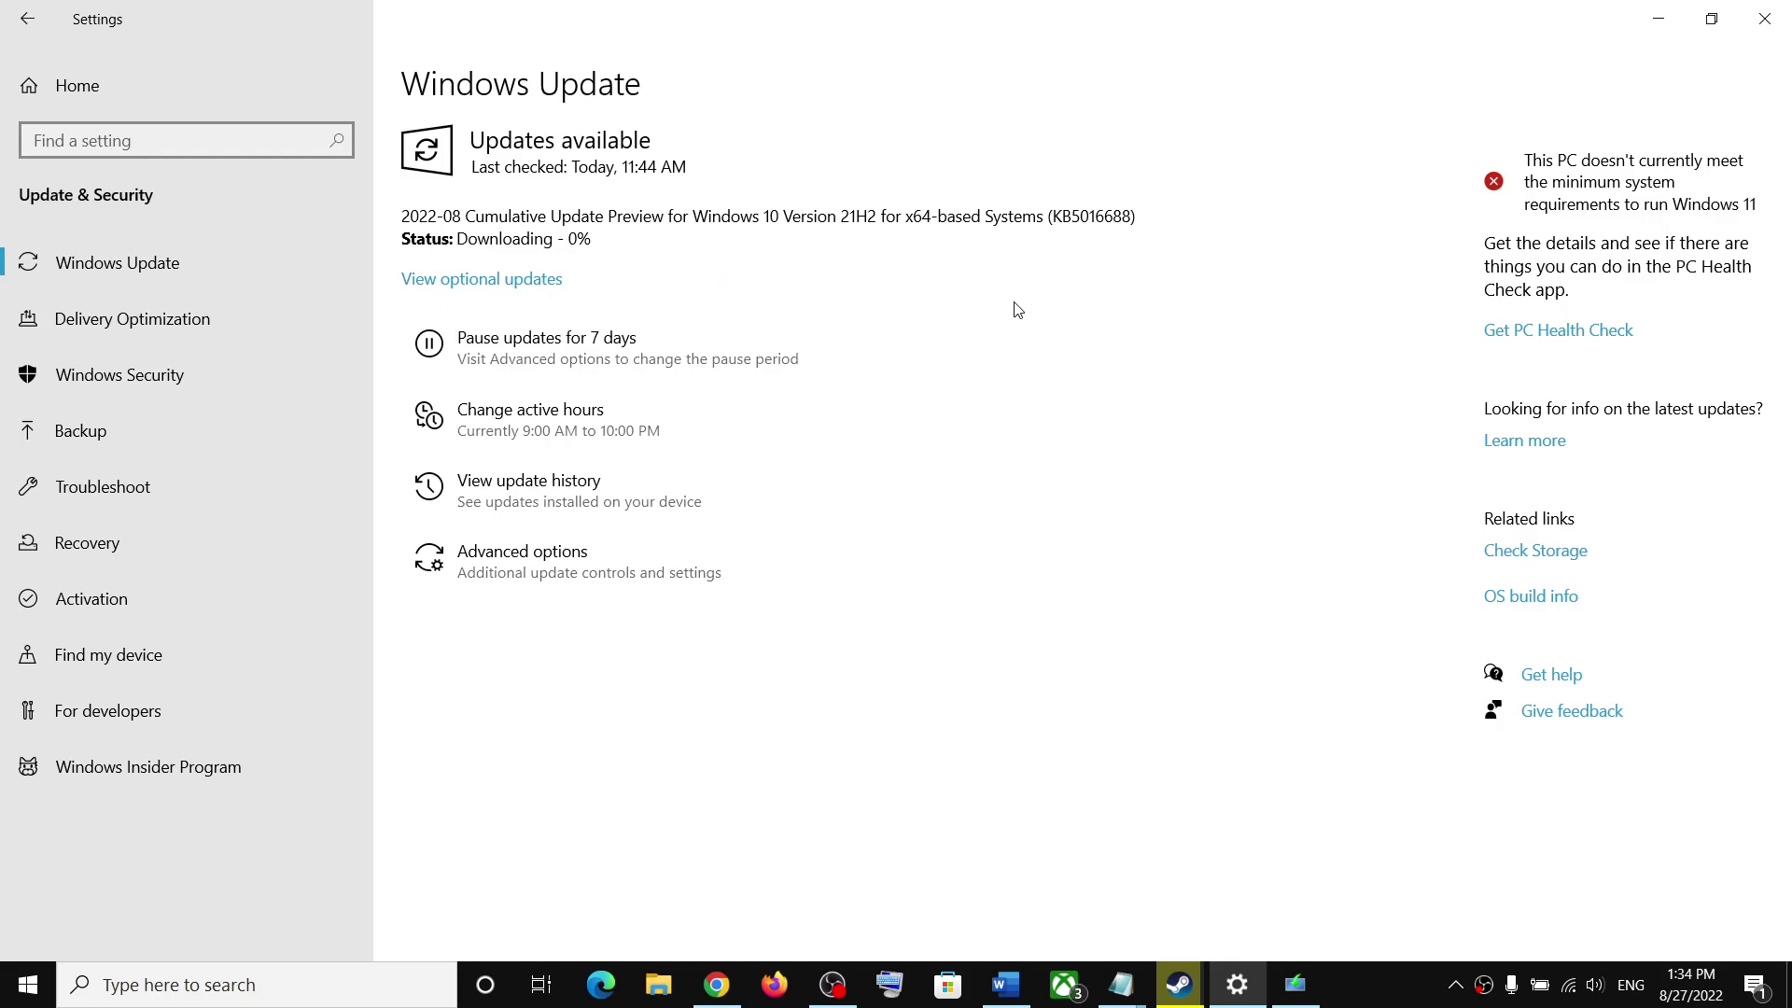
# Highlight the guide's Run Update Troubleshooter step, then open the Settings home page.
pyautogui.click(1006, 982)
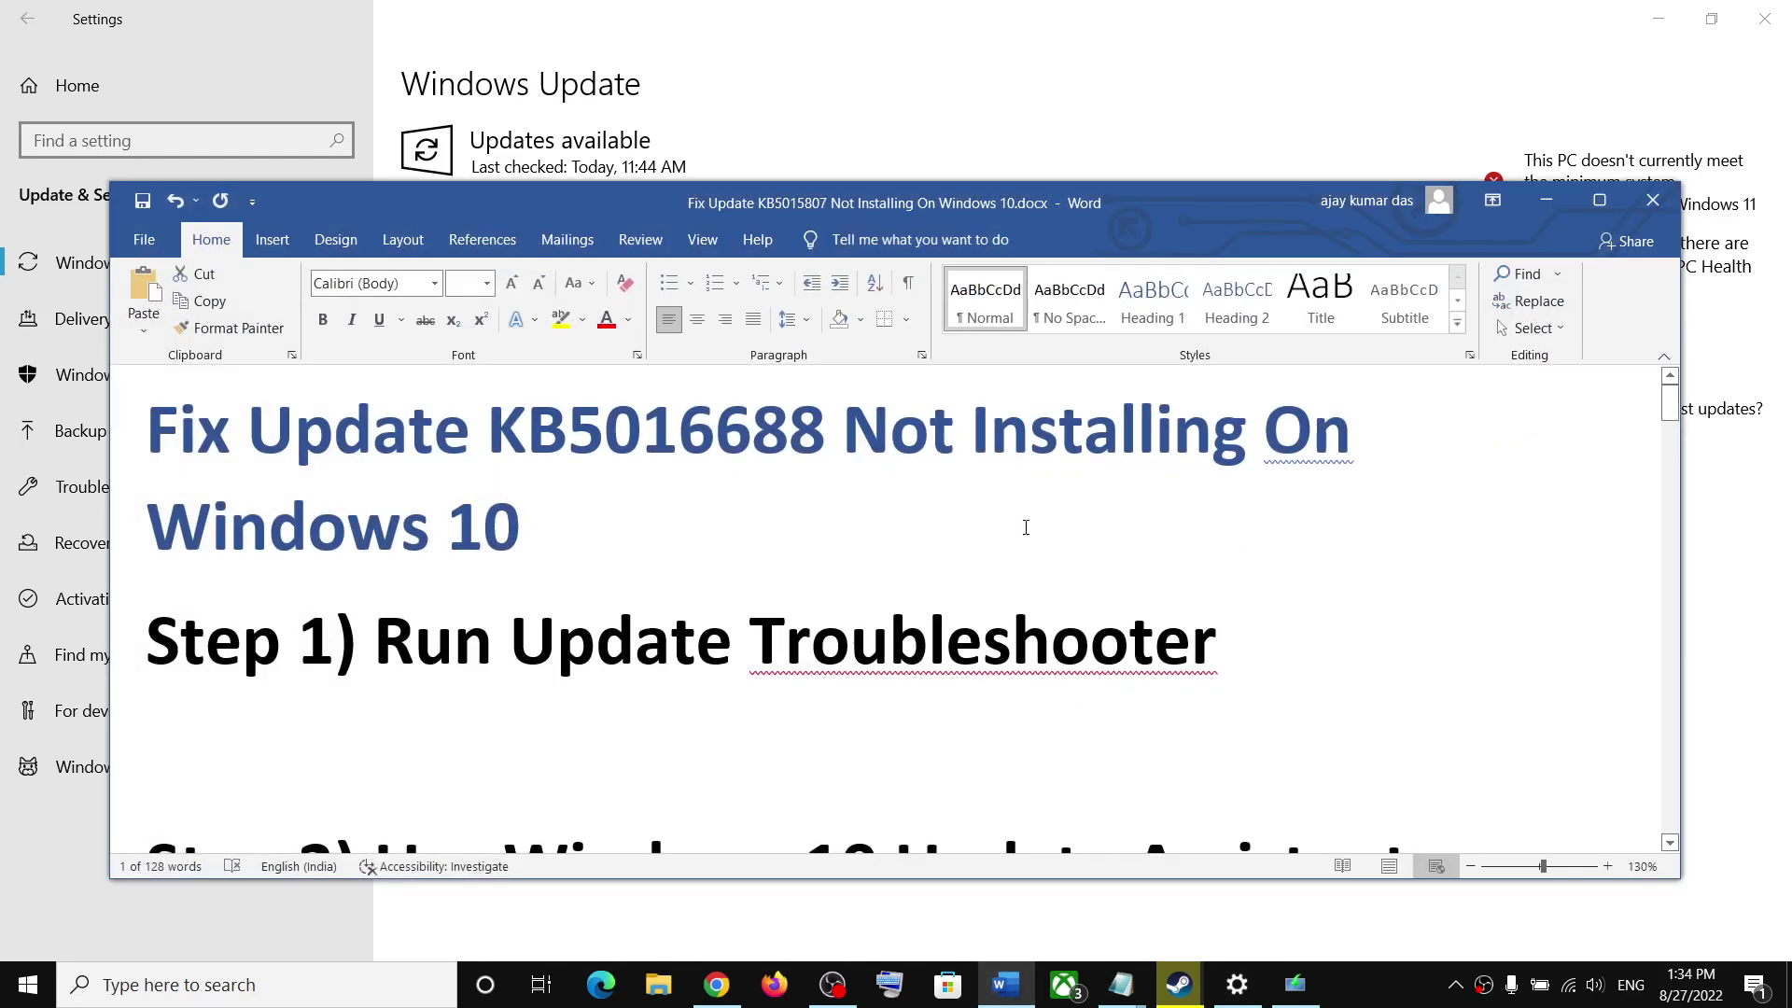
pyautogui.moveTo(424, 636); pyautogui.dragTo(1213, 644)
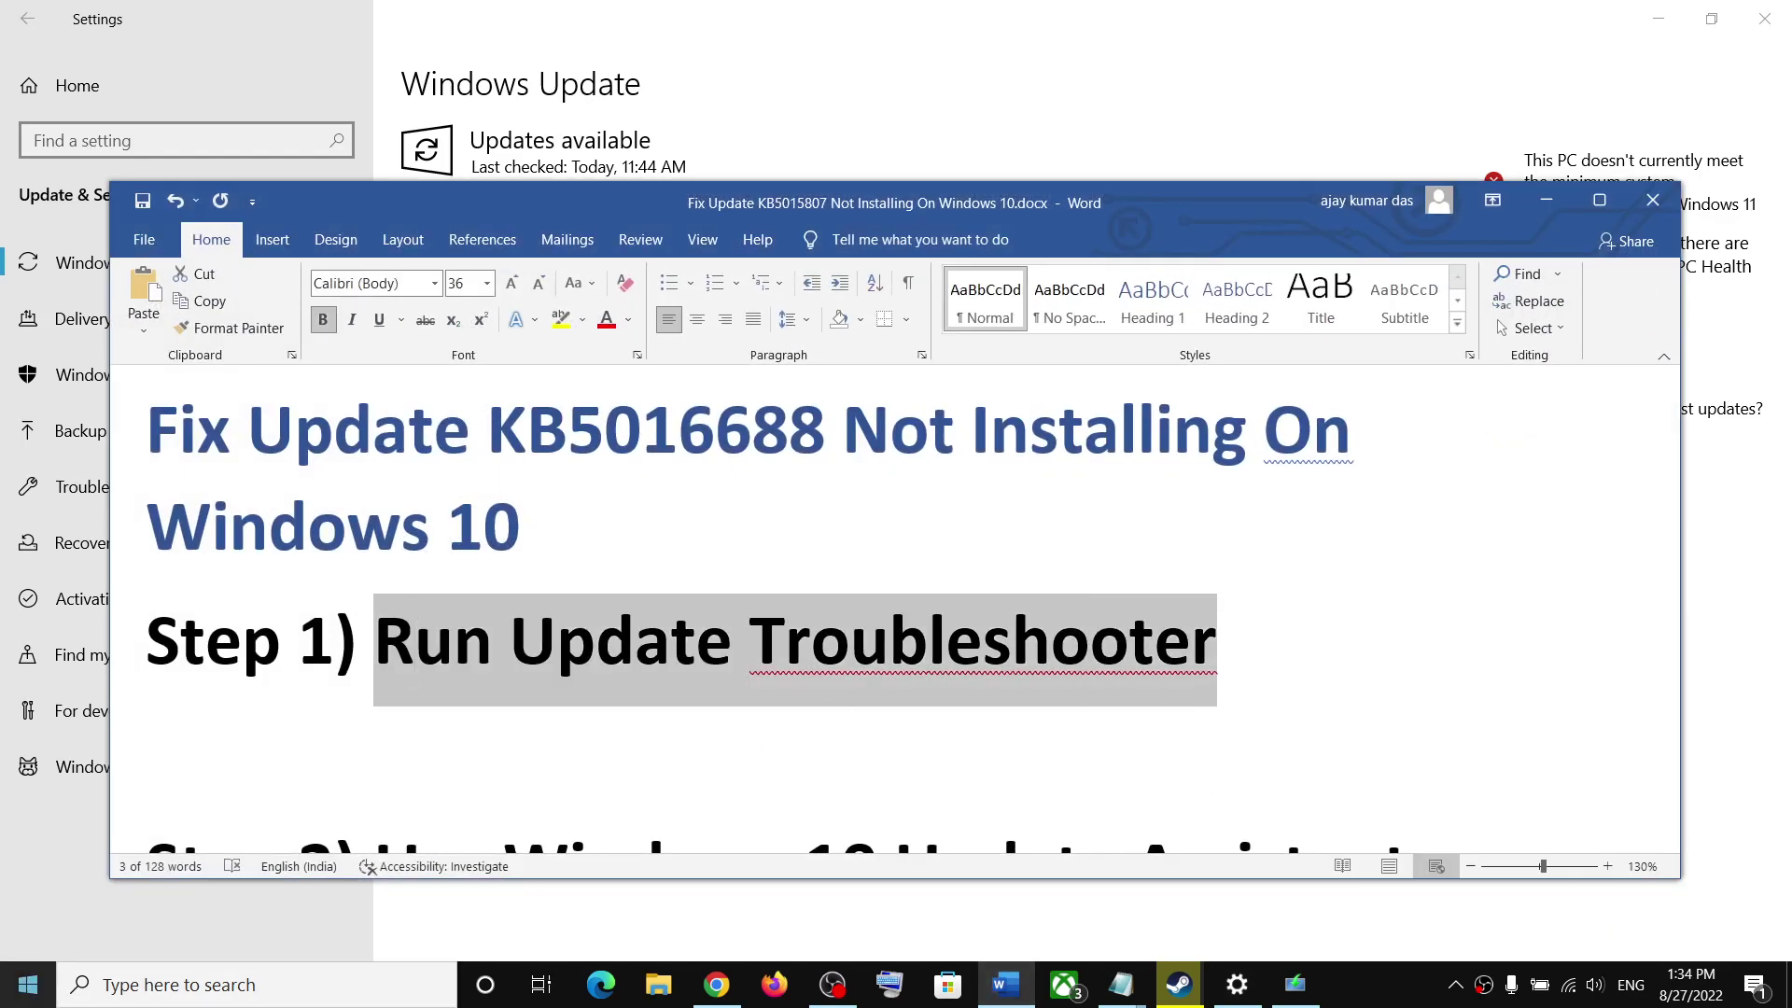
pyautogui.click(27, 991)
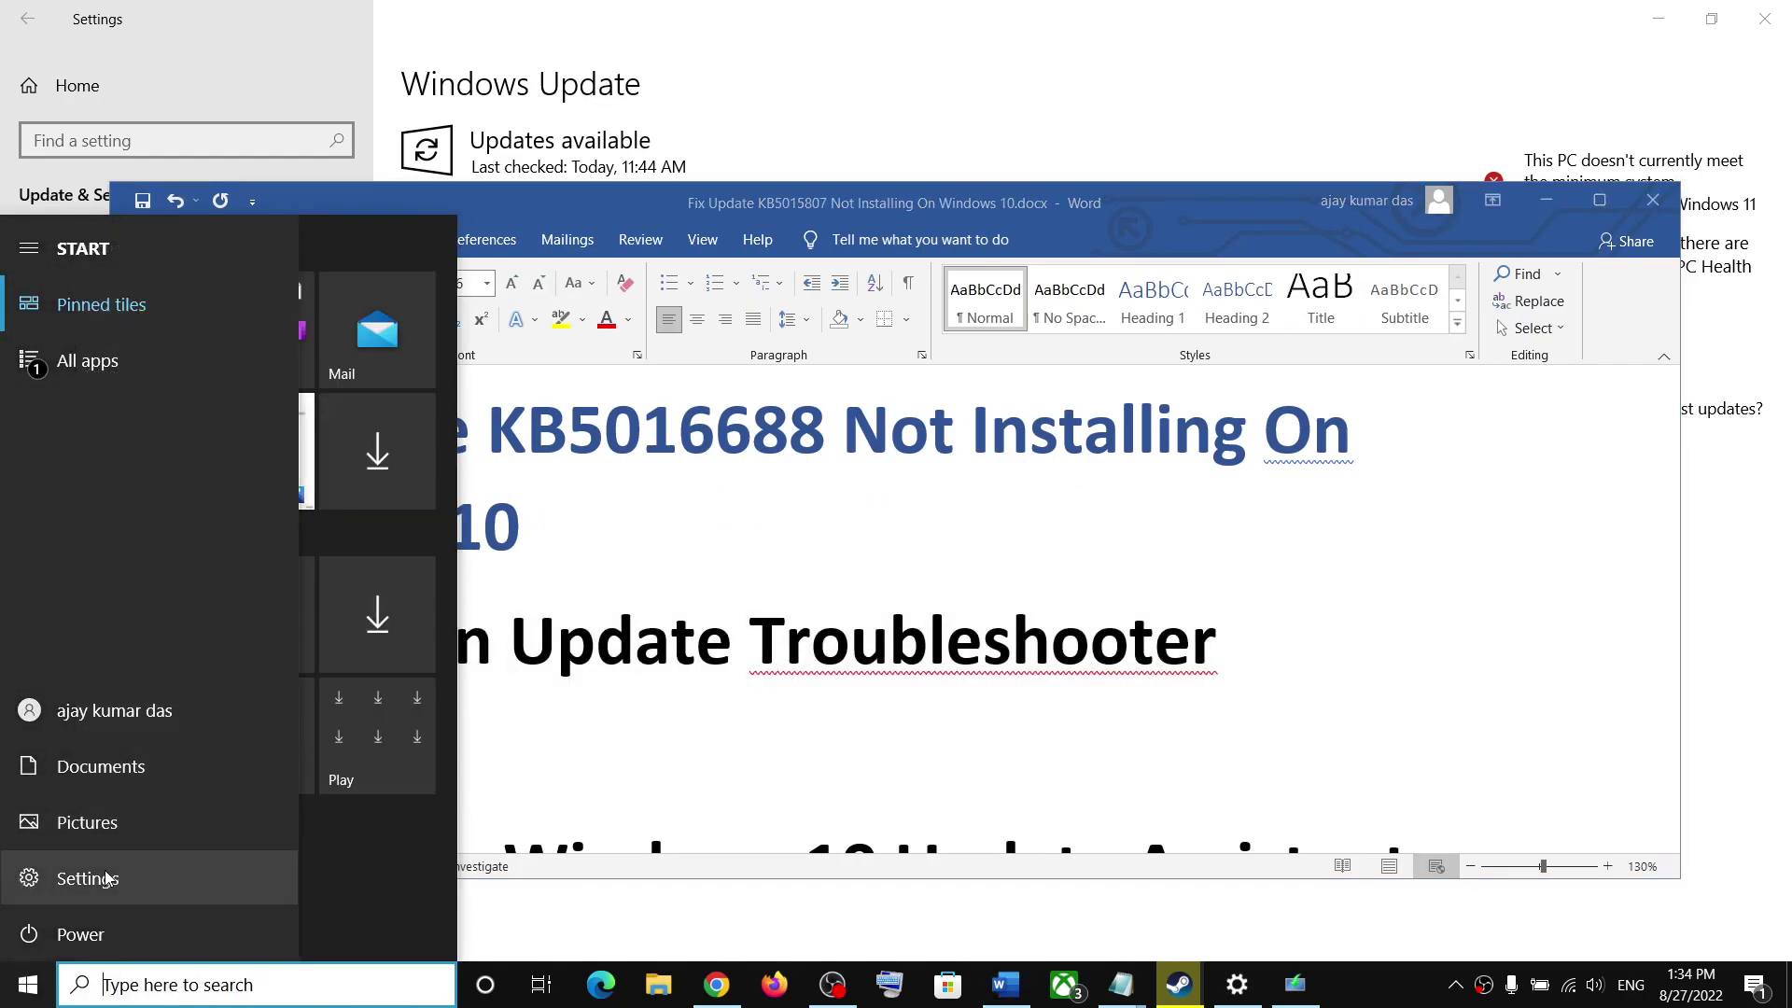
pyautogui.click(28, 871)
pyautogui.click(66, 74)
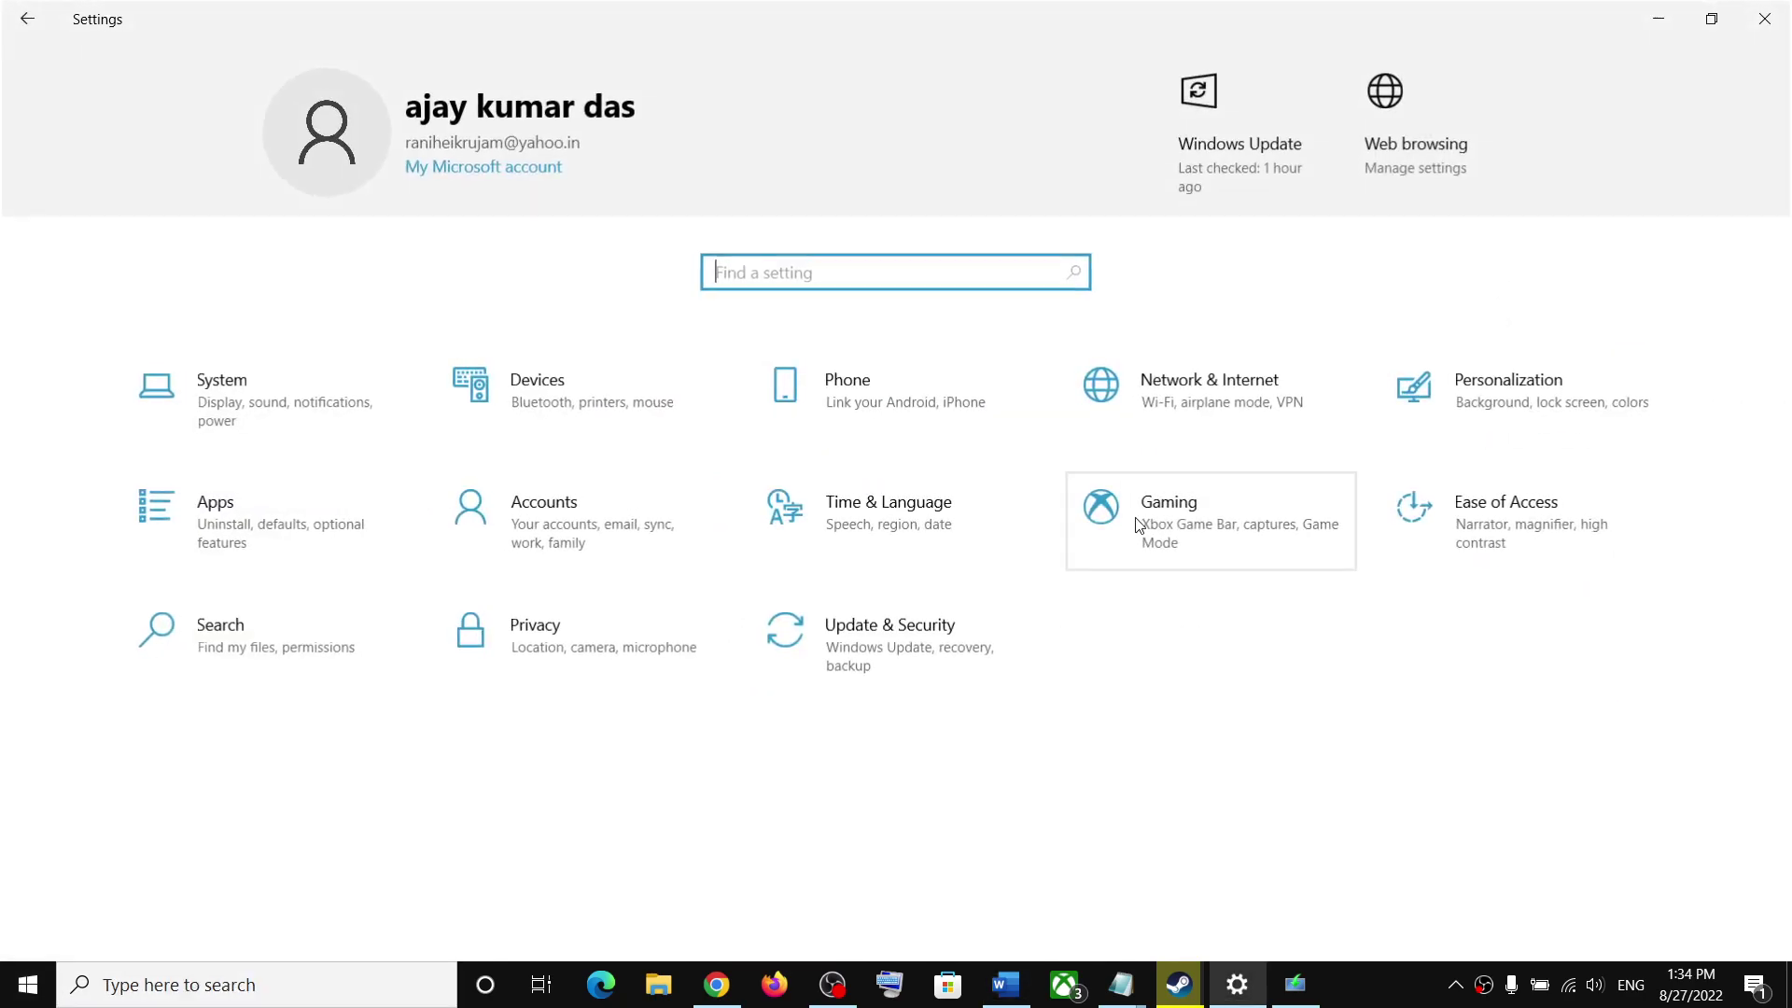
# Run the Windows Update troubleshooter from Update & Security > Troubleshoot > Additional troubleshooters.
pyautogui.click(926, 653)
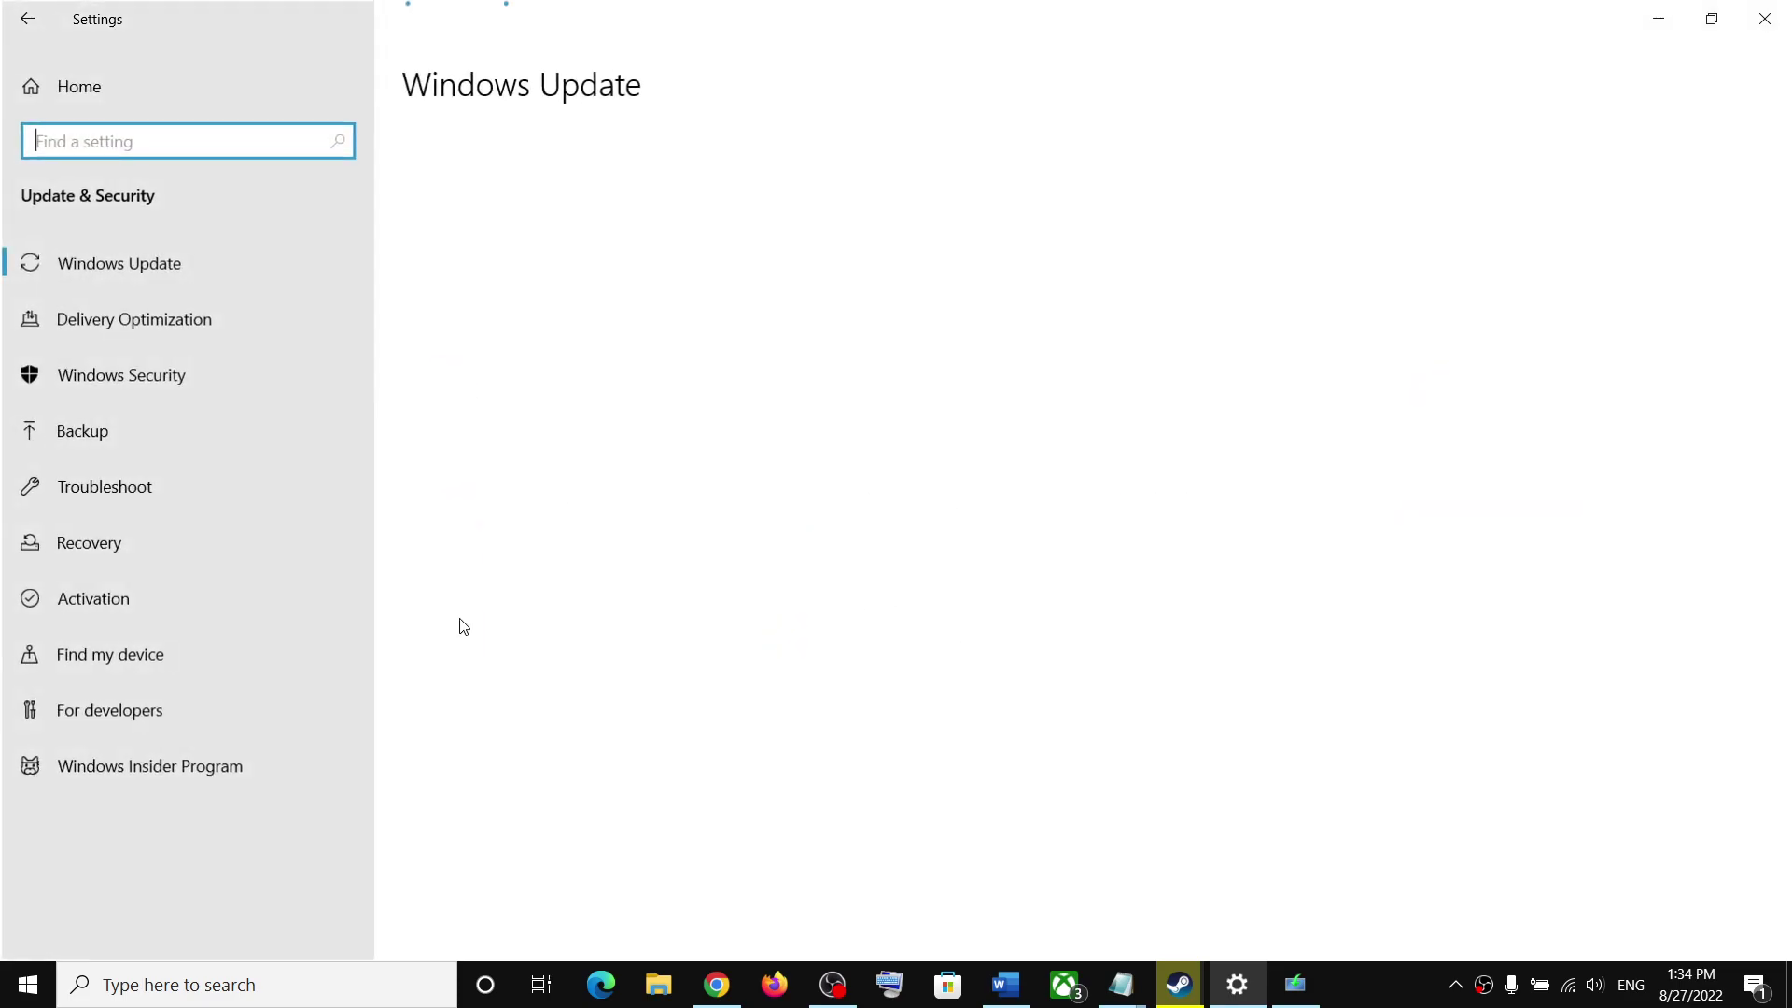
pyautogui.click(177, 491)
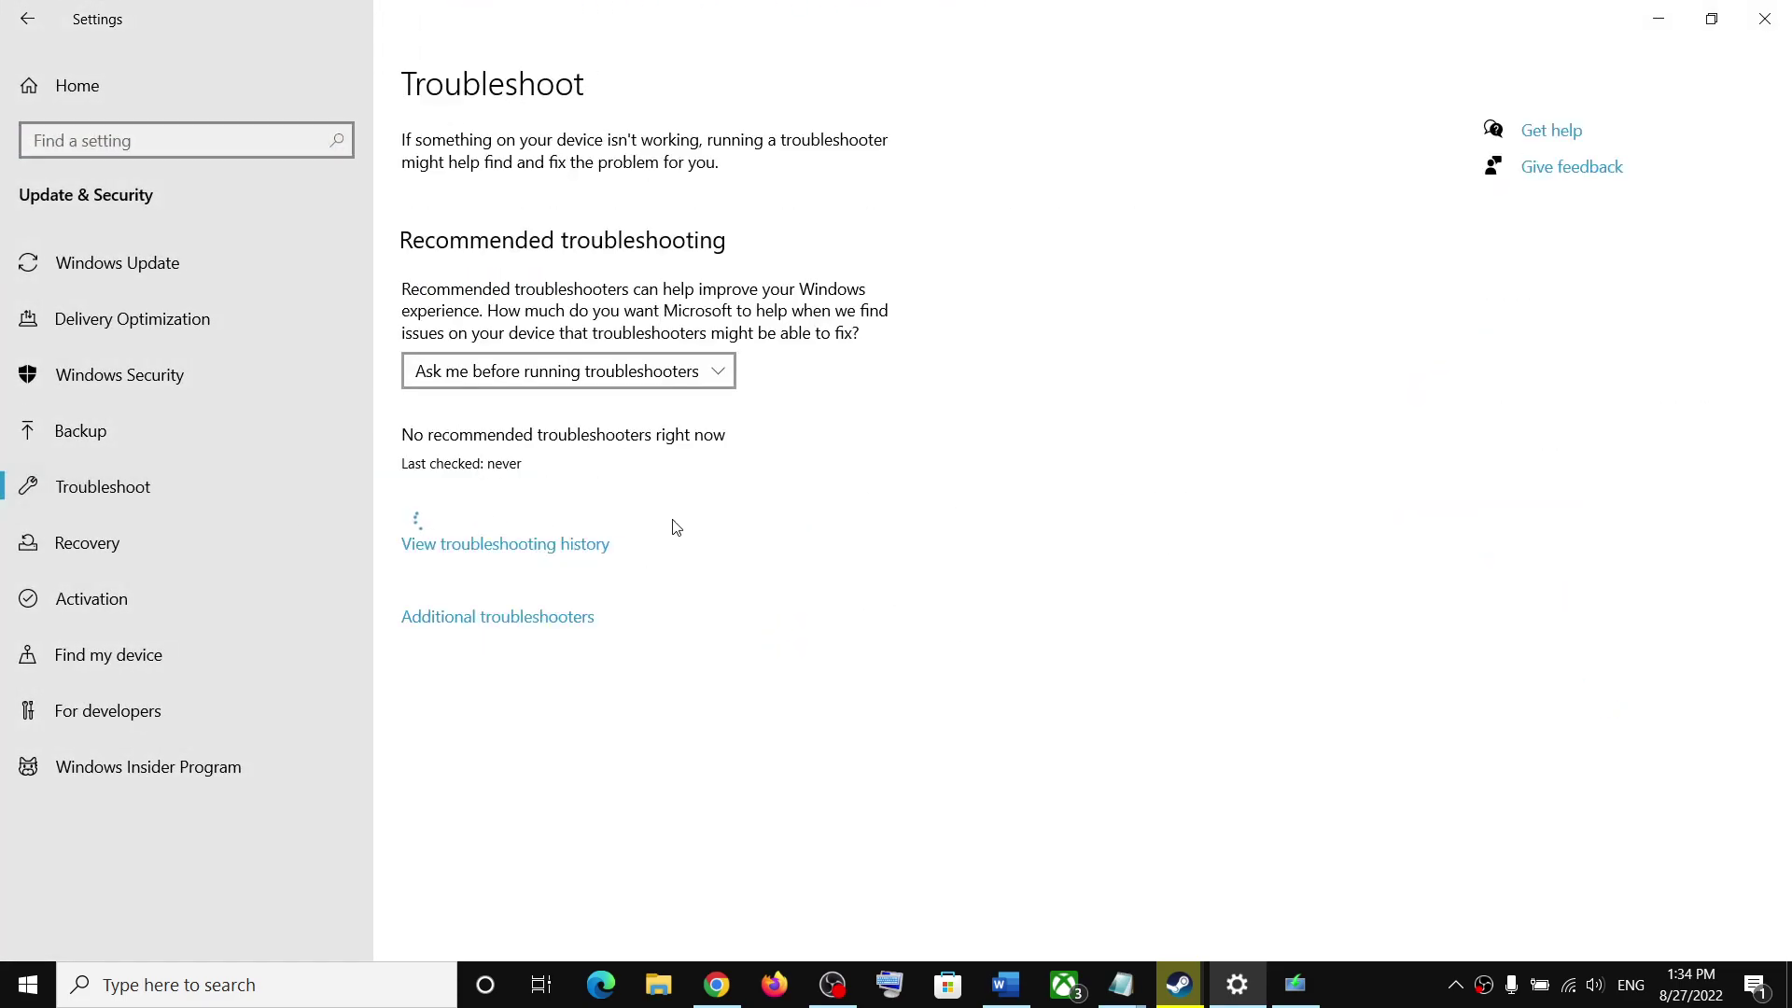
pyautogui.click(498, 620)
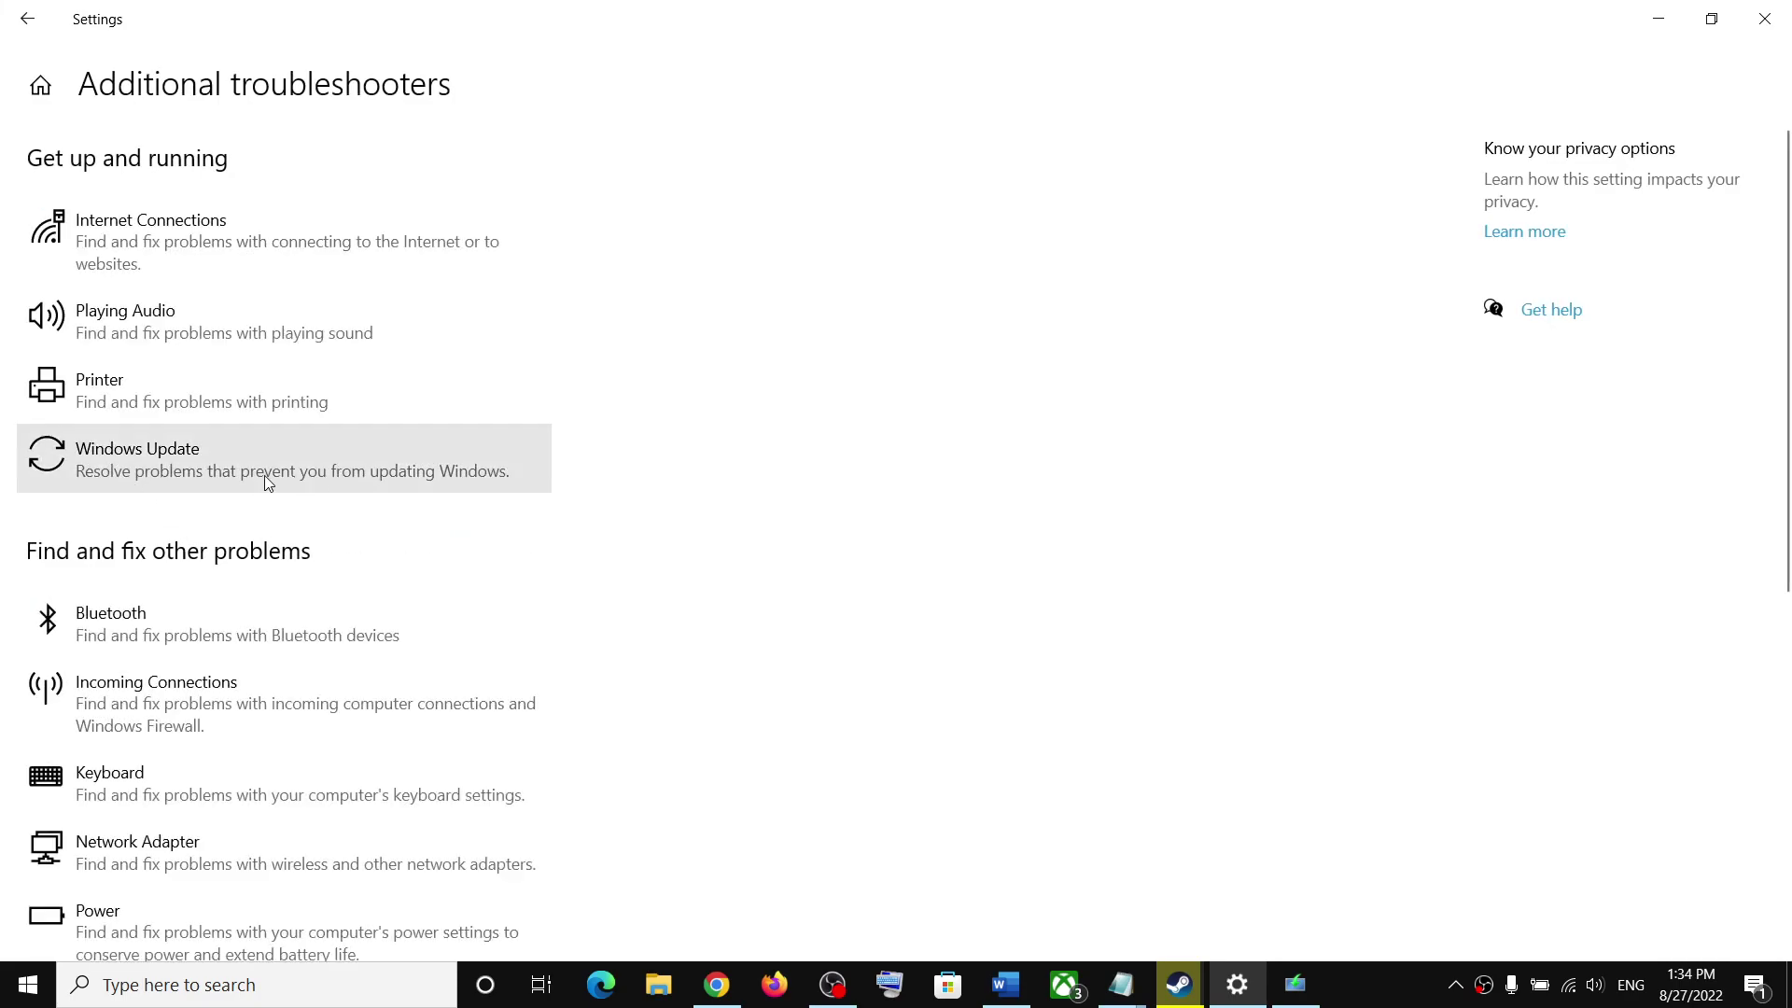
pyautogui.click(266, 475)
pyautogui.click(450, 530)
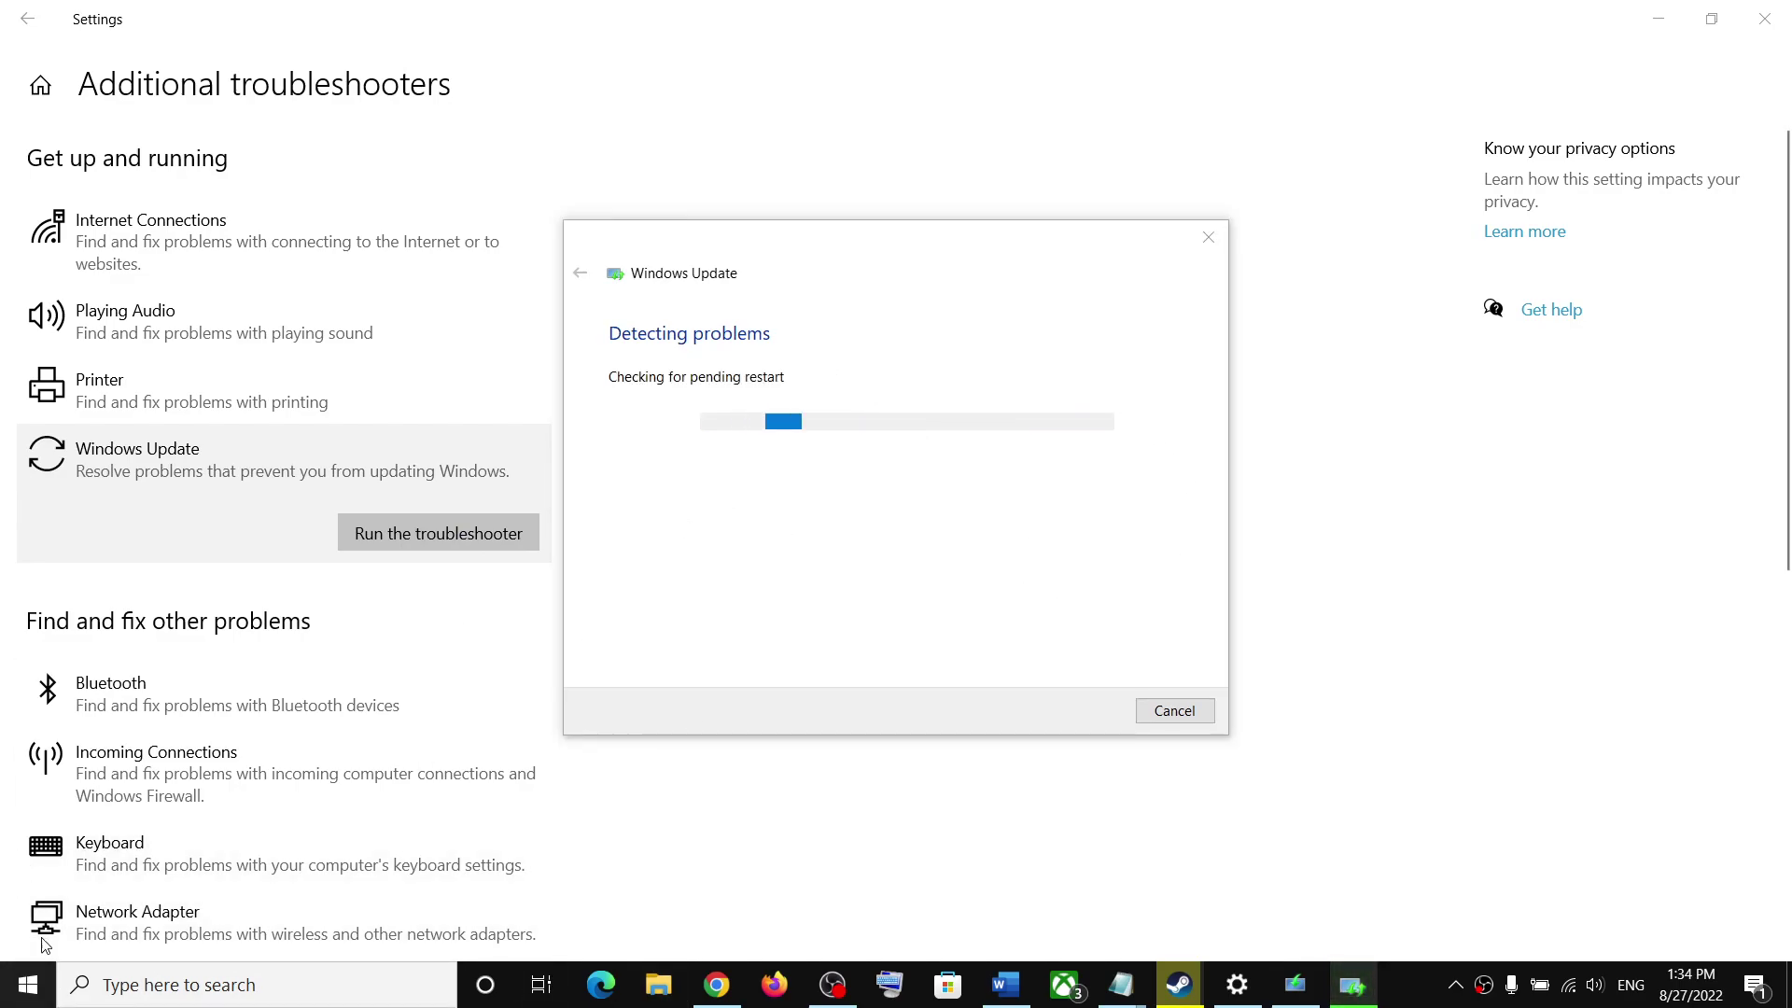
# Show the Start power restart options, dismiss them, and return to the Word guide.
pyautogui.click(24, 991)
pyautogui.click(30, 933)
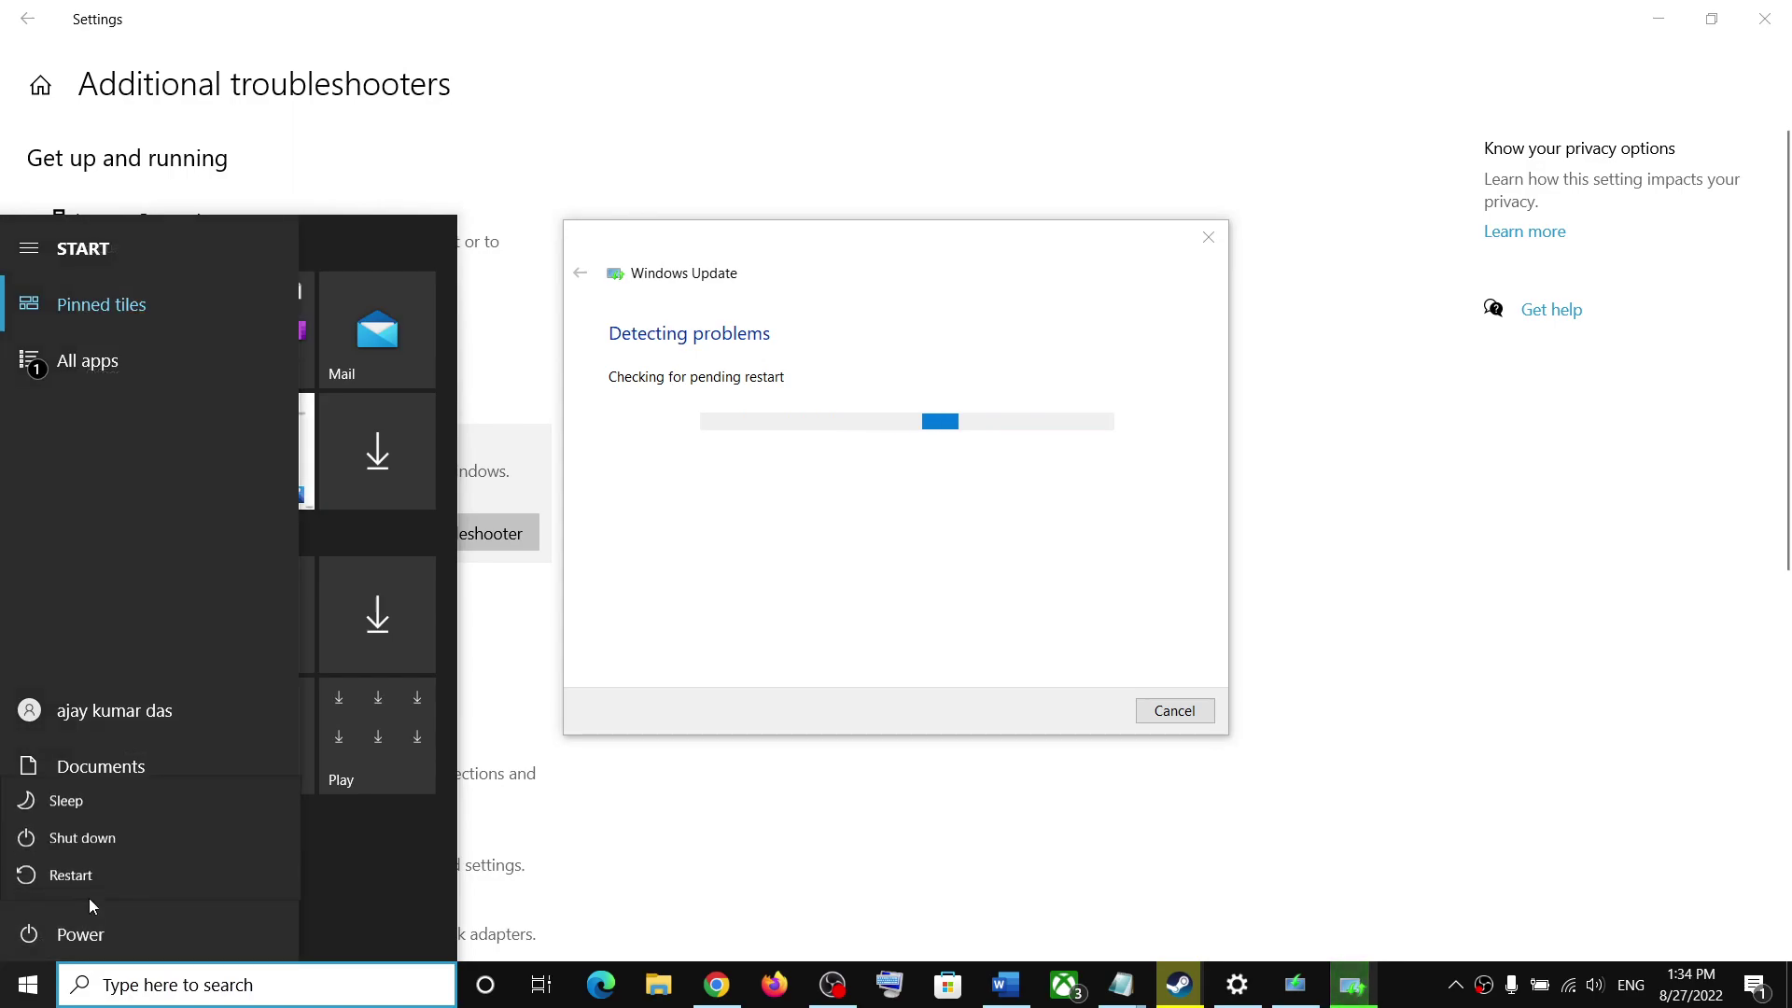
pyautogui.click(1383, 570)
pyautogui.click(1383, 570)
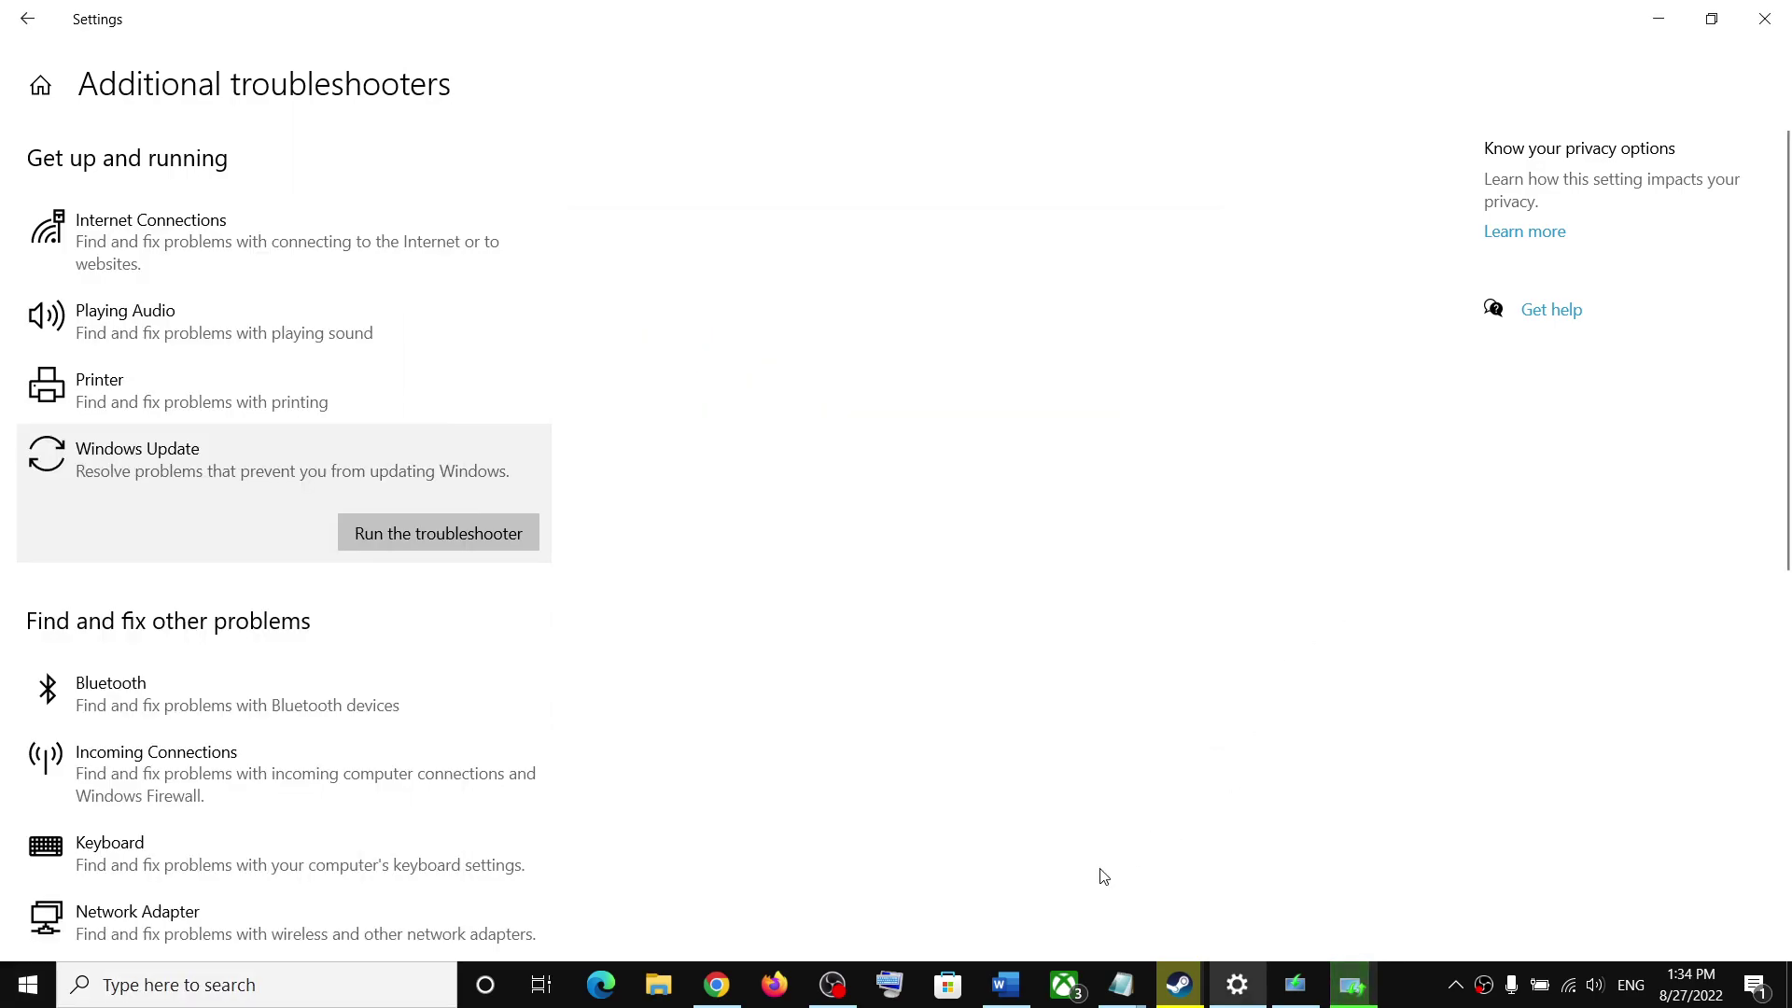
pyautogui.click(1005, 985)
# Find the Microsoft download link in the Word guide and bring up Chrome's Download Windows 10 page.
pyautogui.scroll(-3, 669, 653)
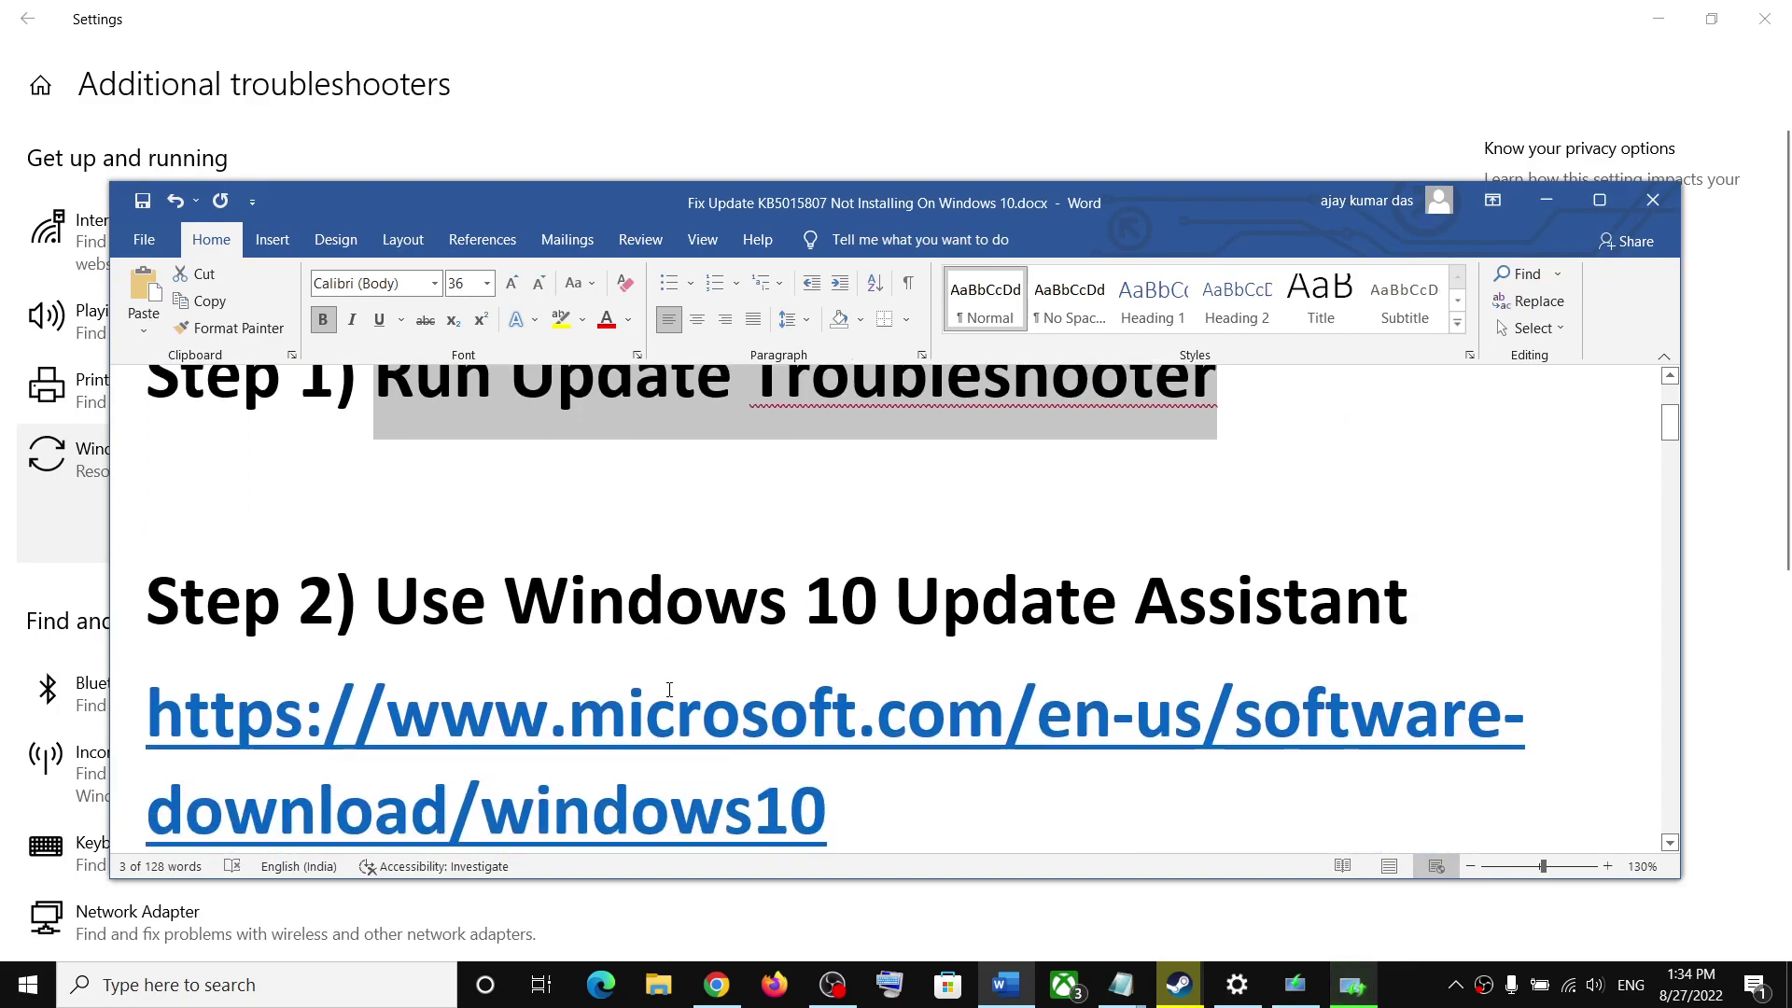
pyautogui.scroll(-2, 669, 690)
pyautogui.tripleClick(871, 724)
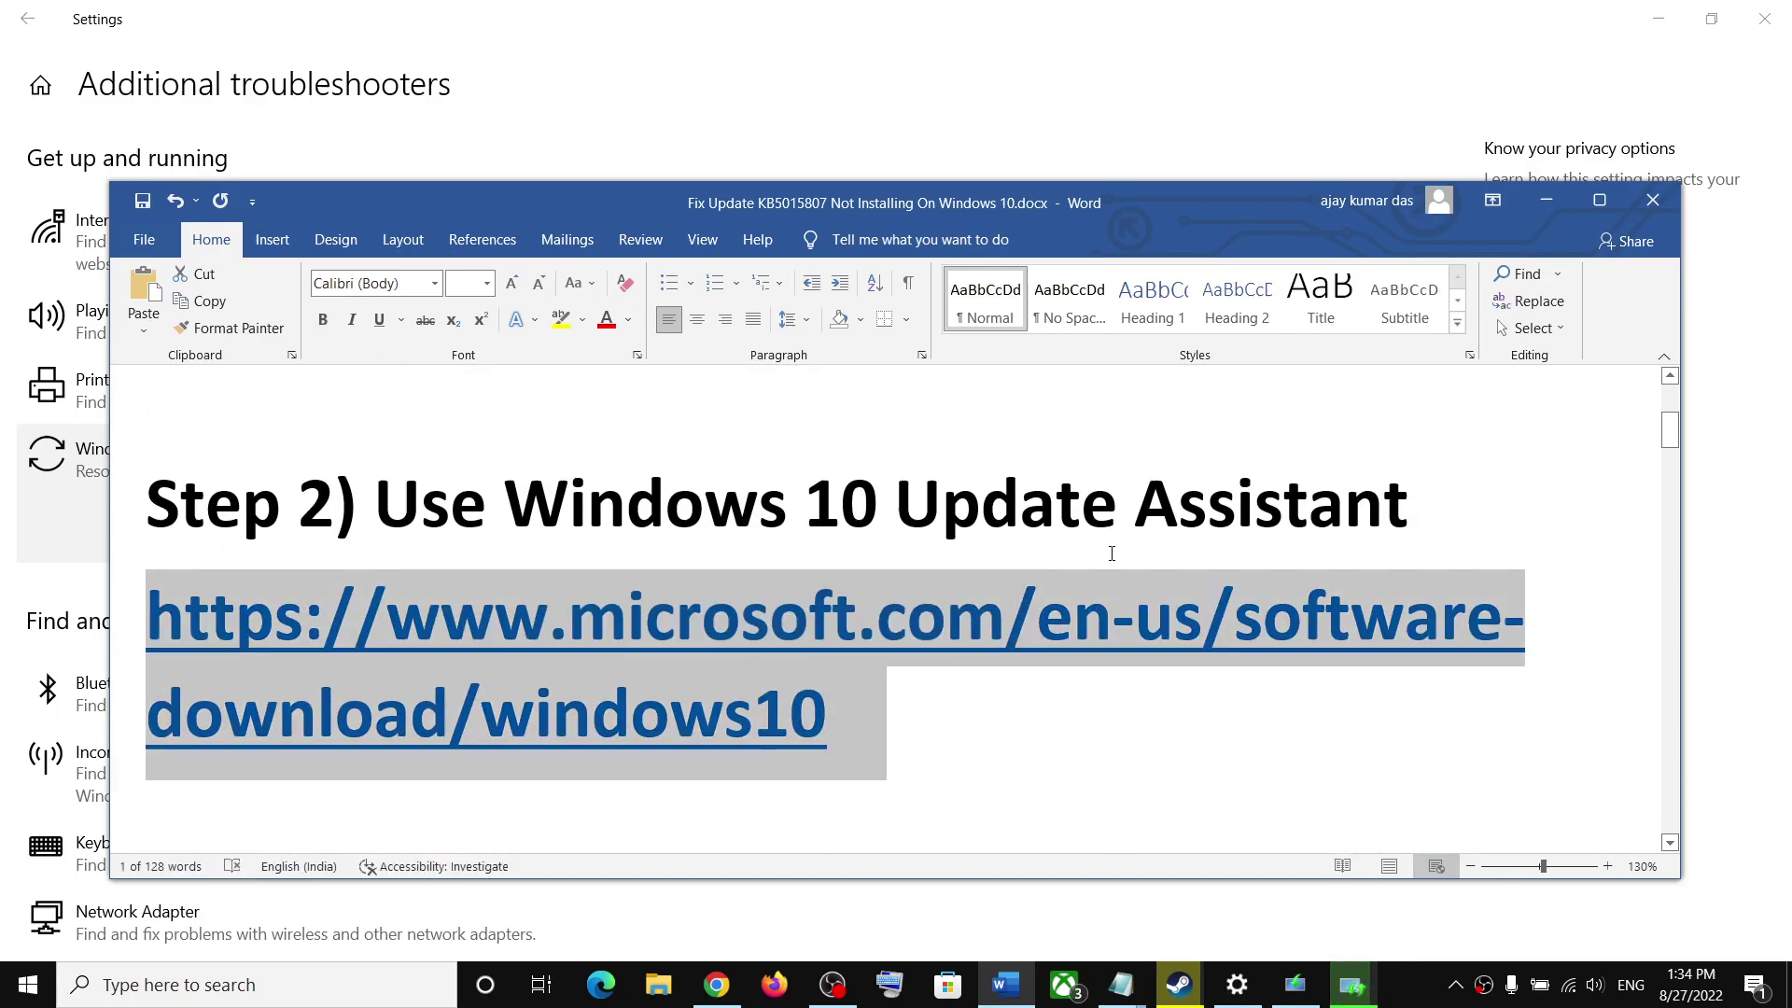
pyautogui.click(713, 985)
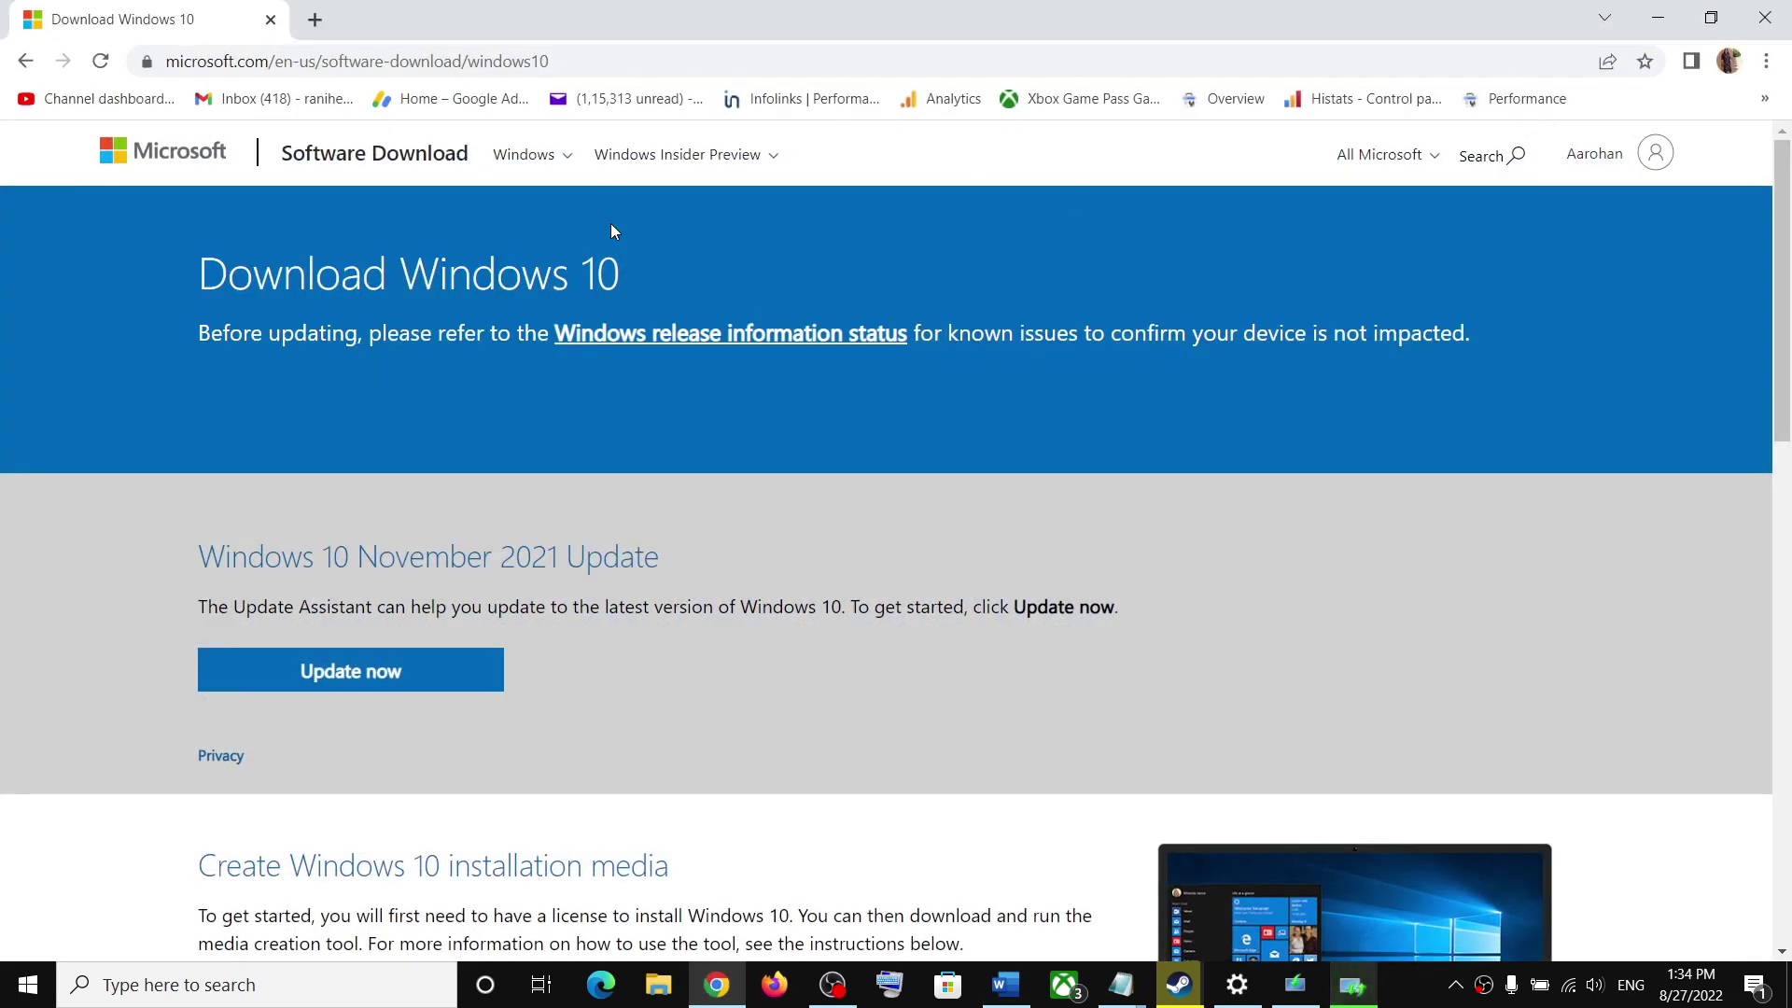
pyautogui.hotkey('alt', 'Tab')
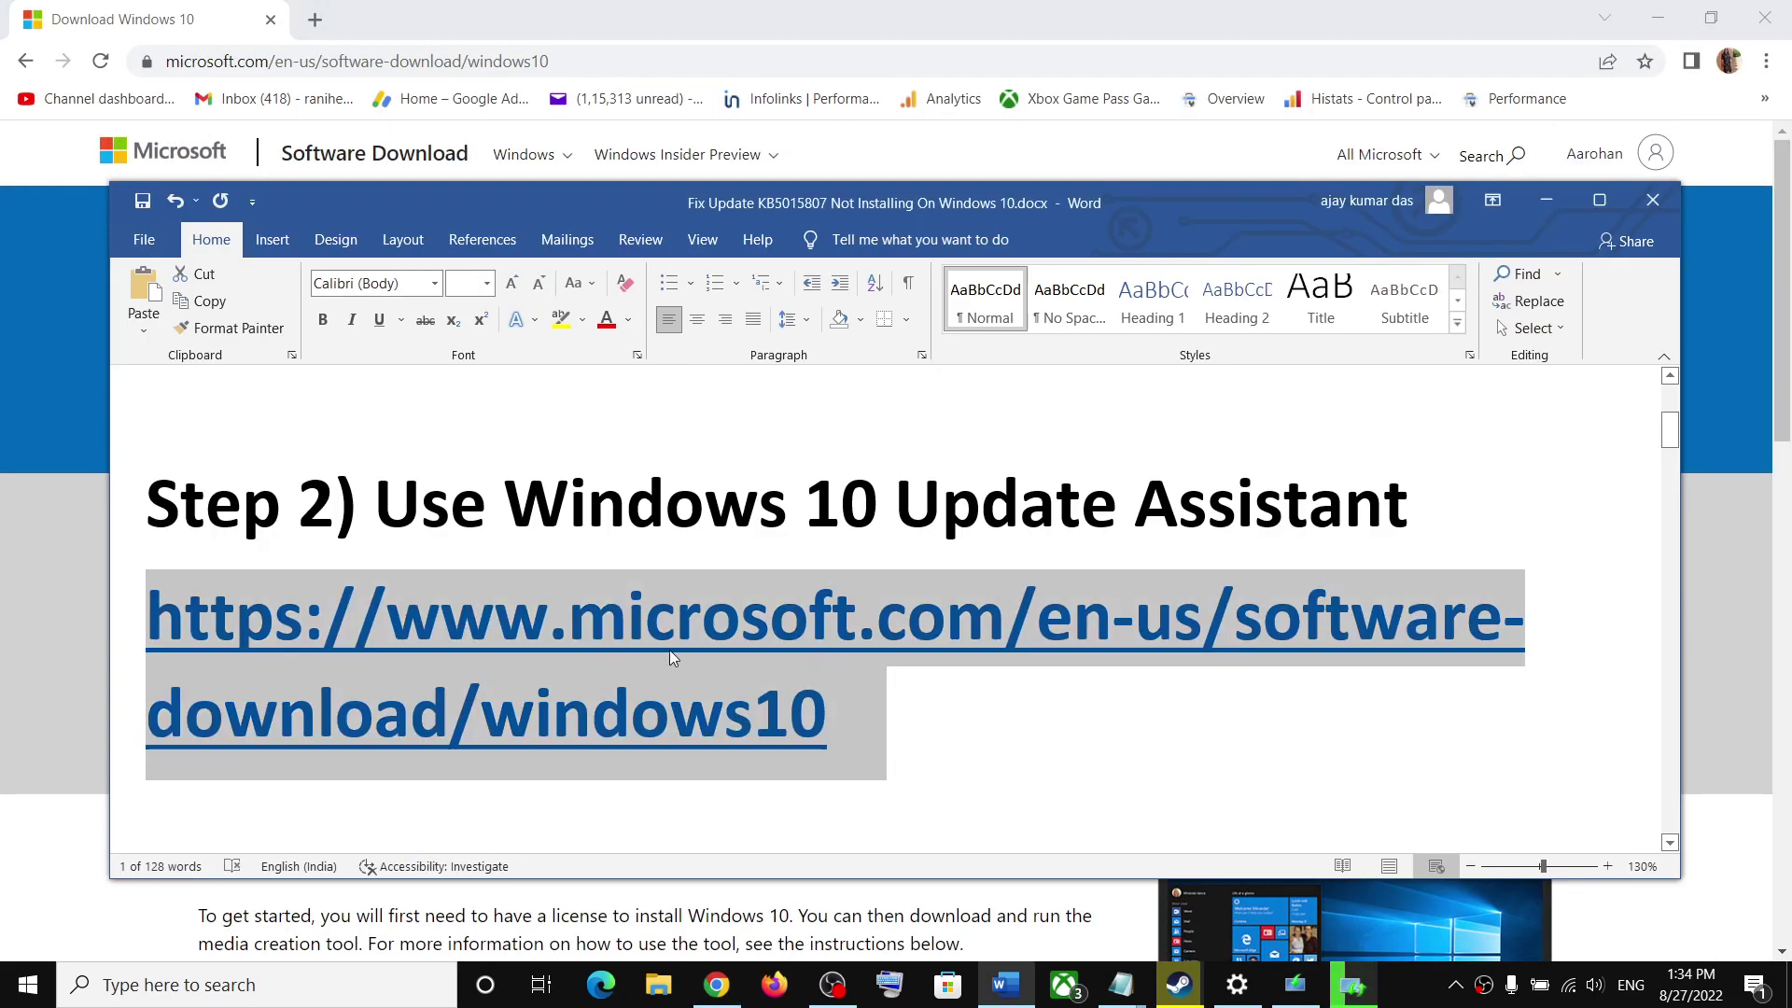
pyautogui.hotkey('alt', 'Tab')
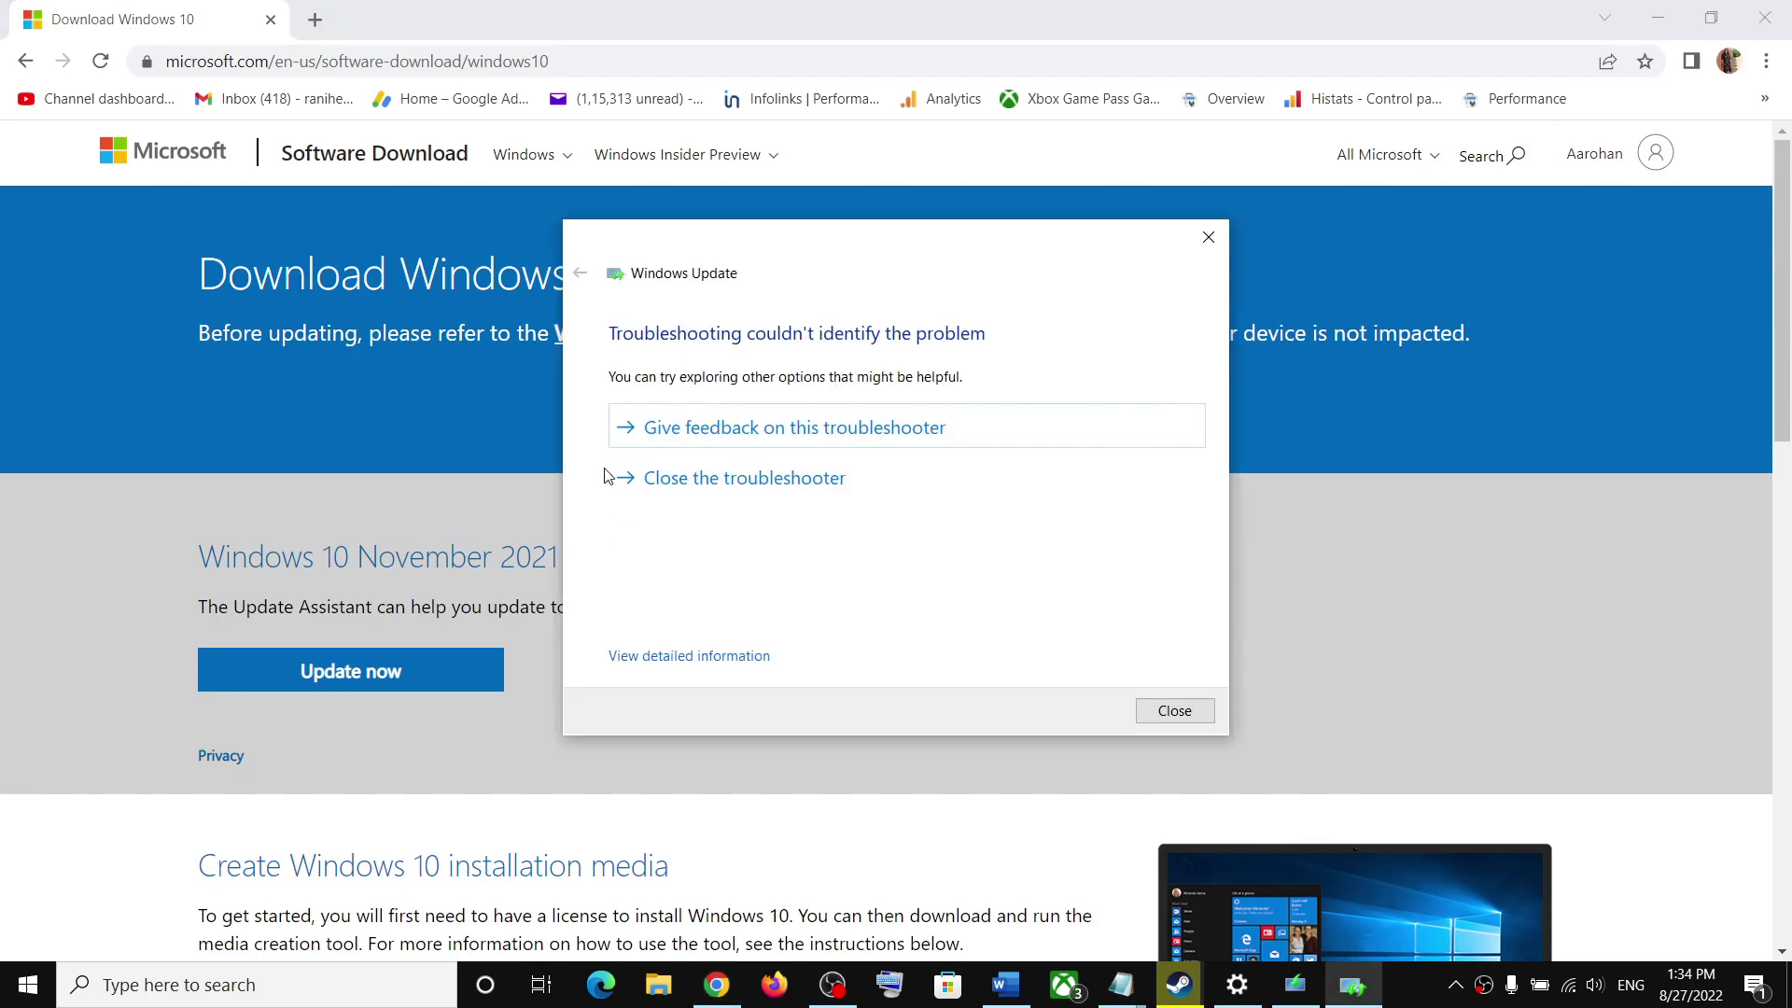
pyautogui.click(315, 570)
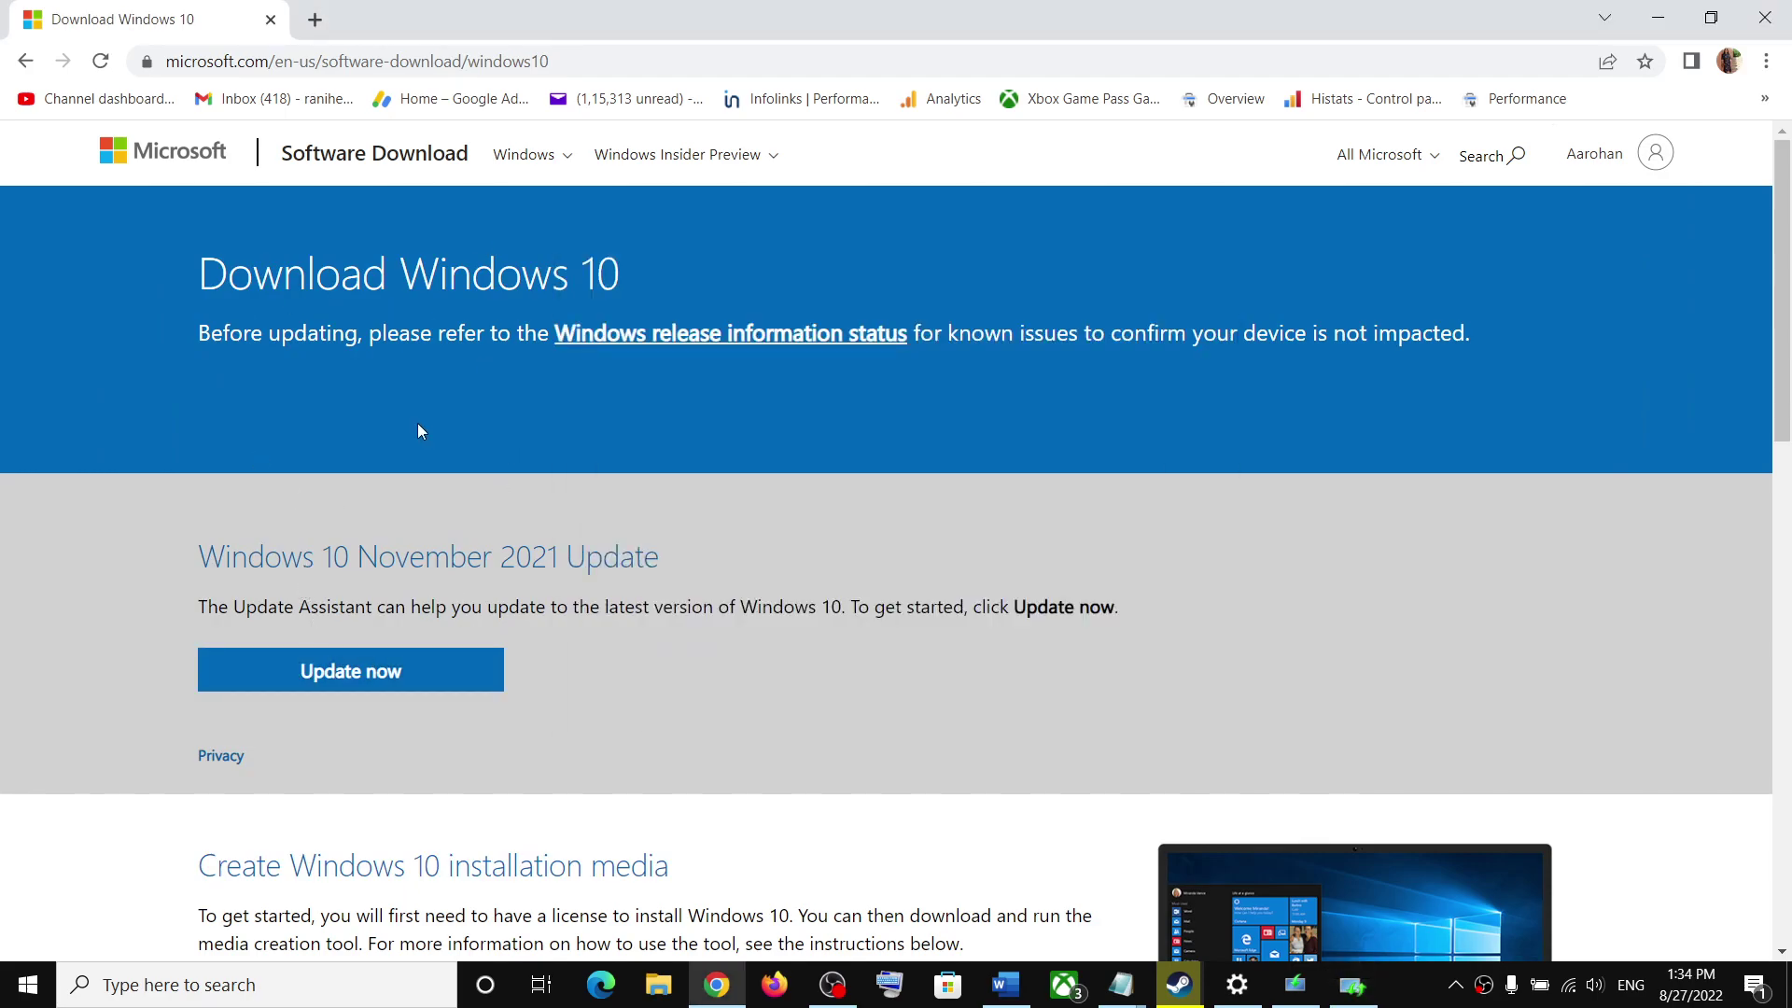
# Download and run the Windows 10 Update Assistant, then close it after it confirms the latest version.
pyautogui.moveTo(246, 612); pyautogui.dragTo(326, 611)
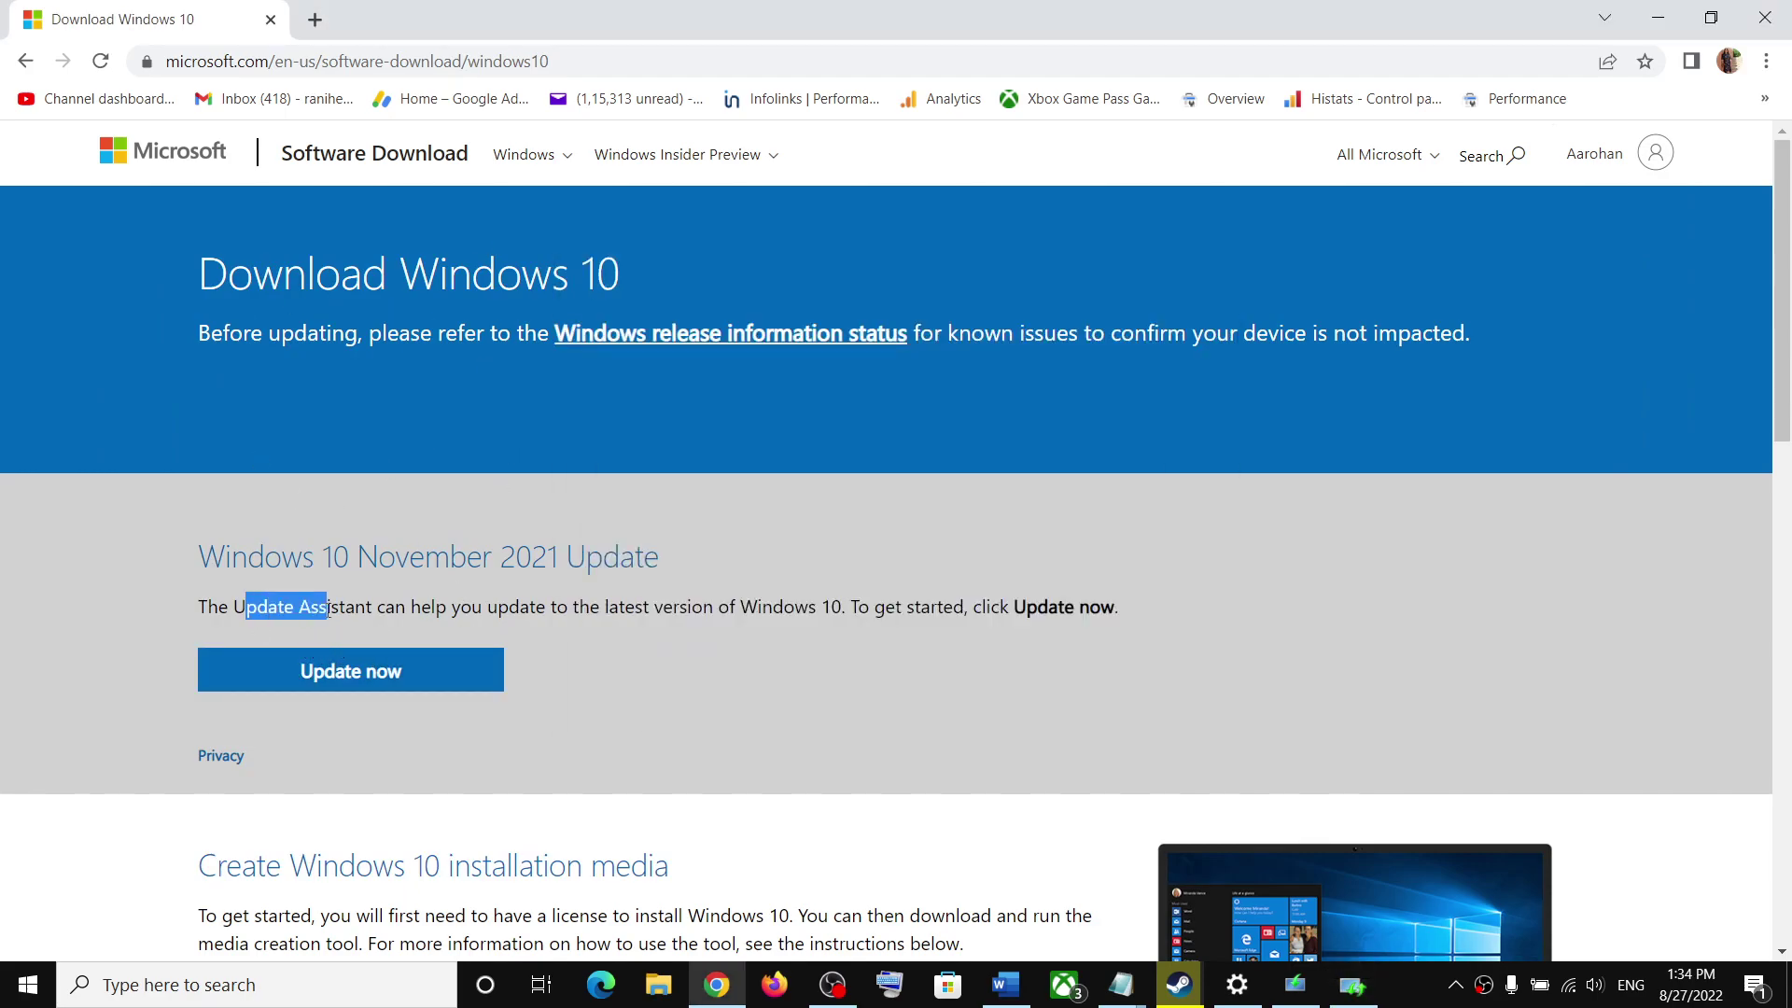
pyautogui.click(385, 686)
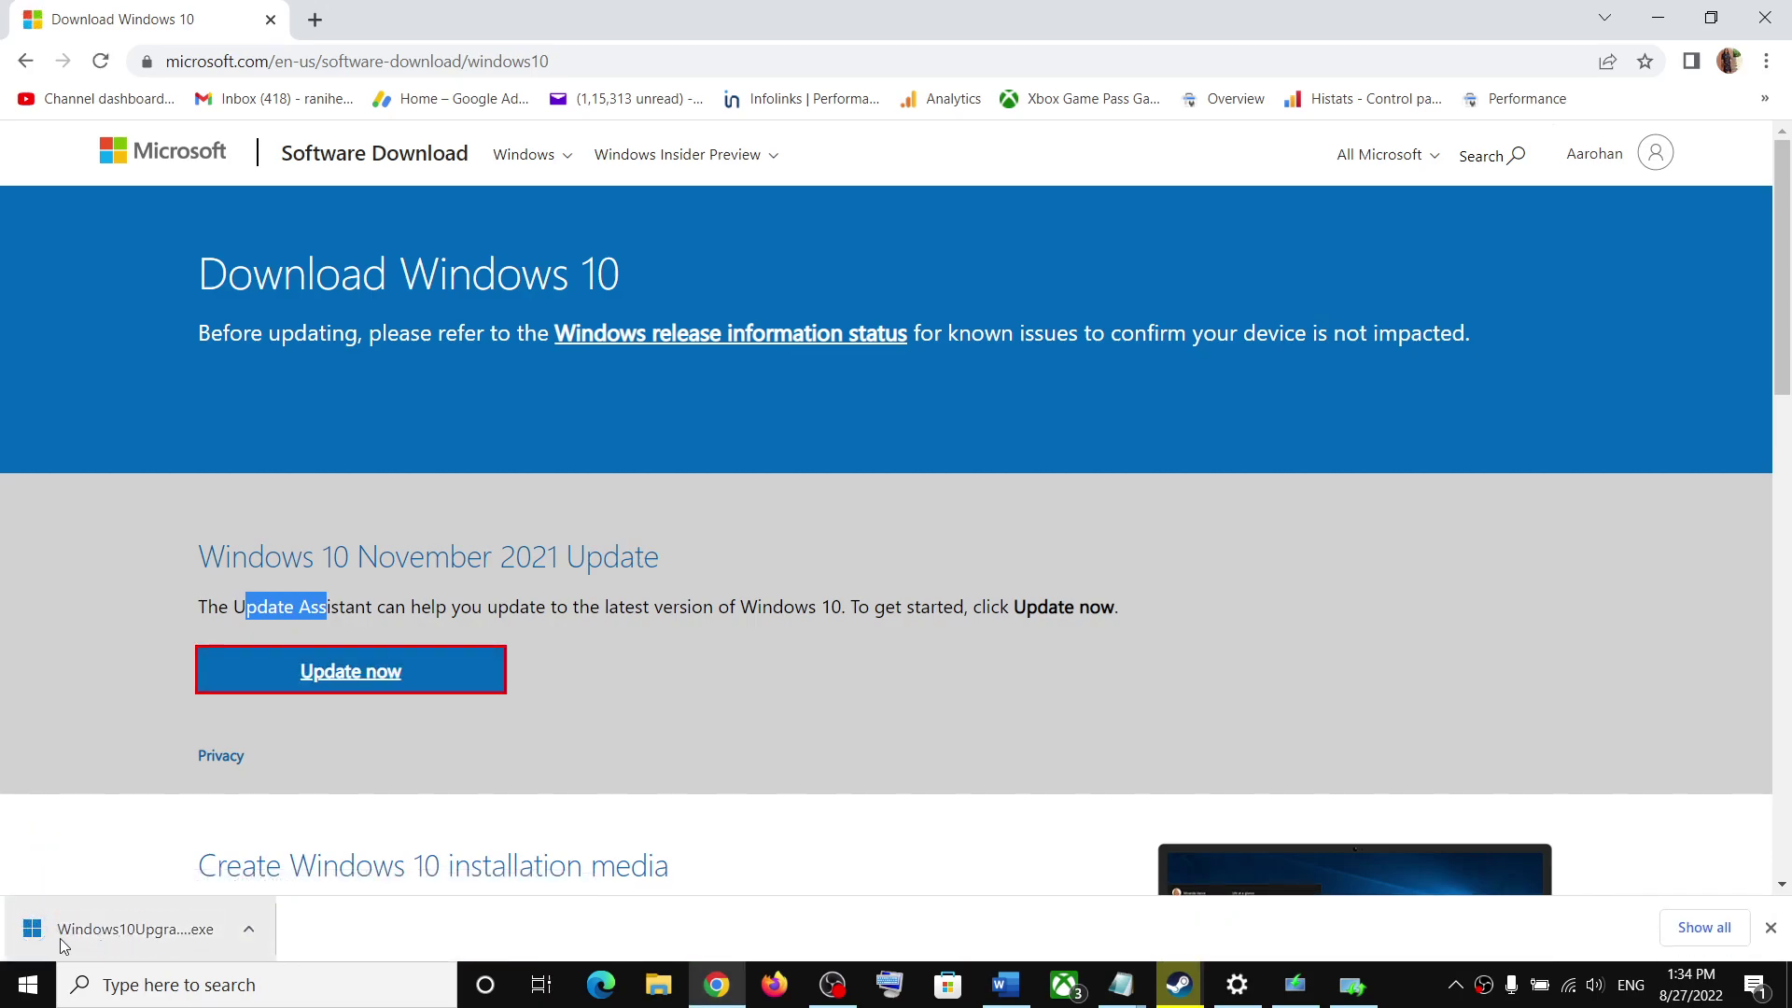
pyautogui.click(60, 937)
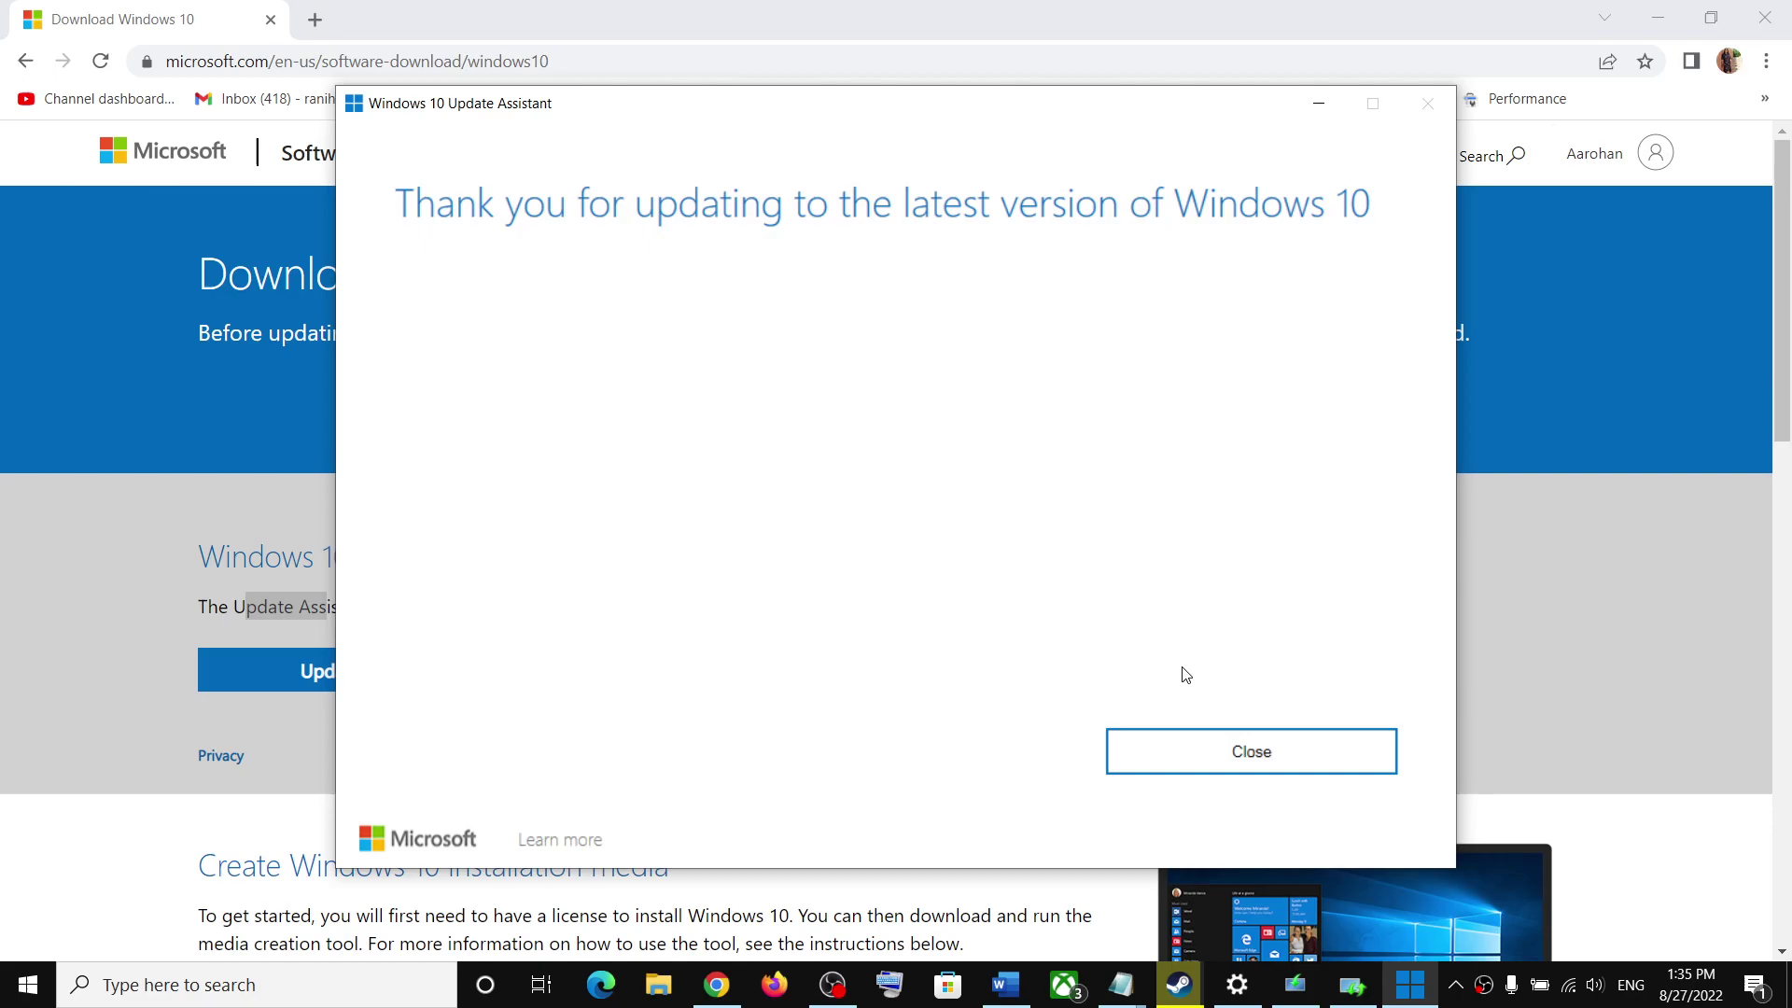
pyautogui.click(1251, 749)
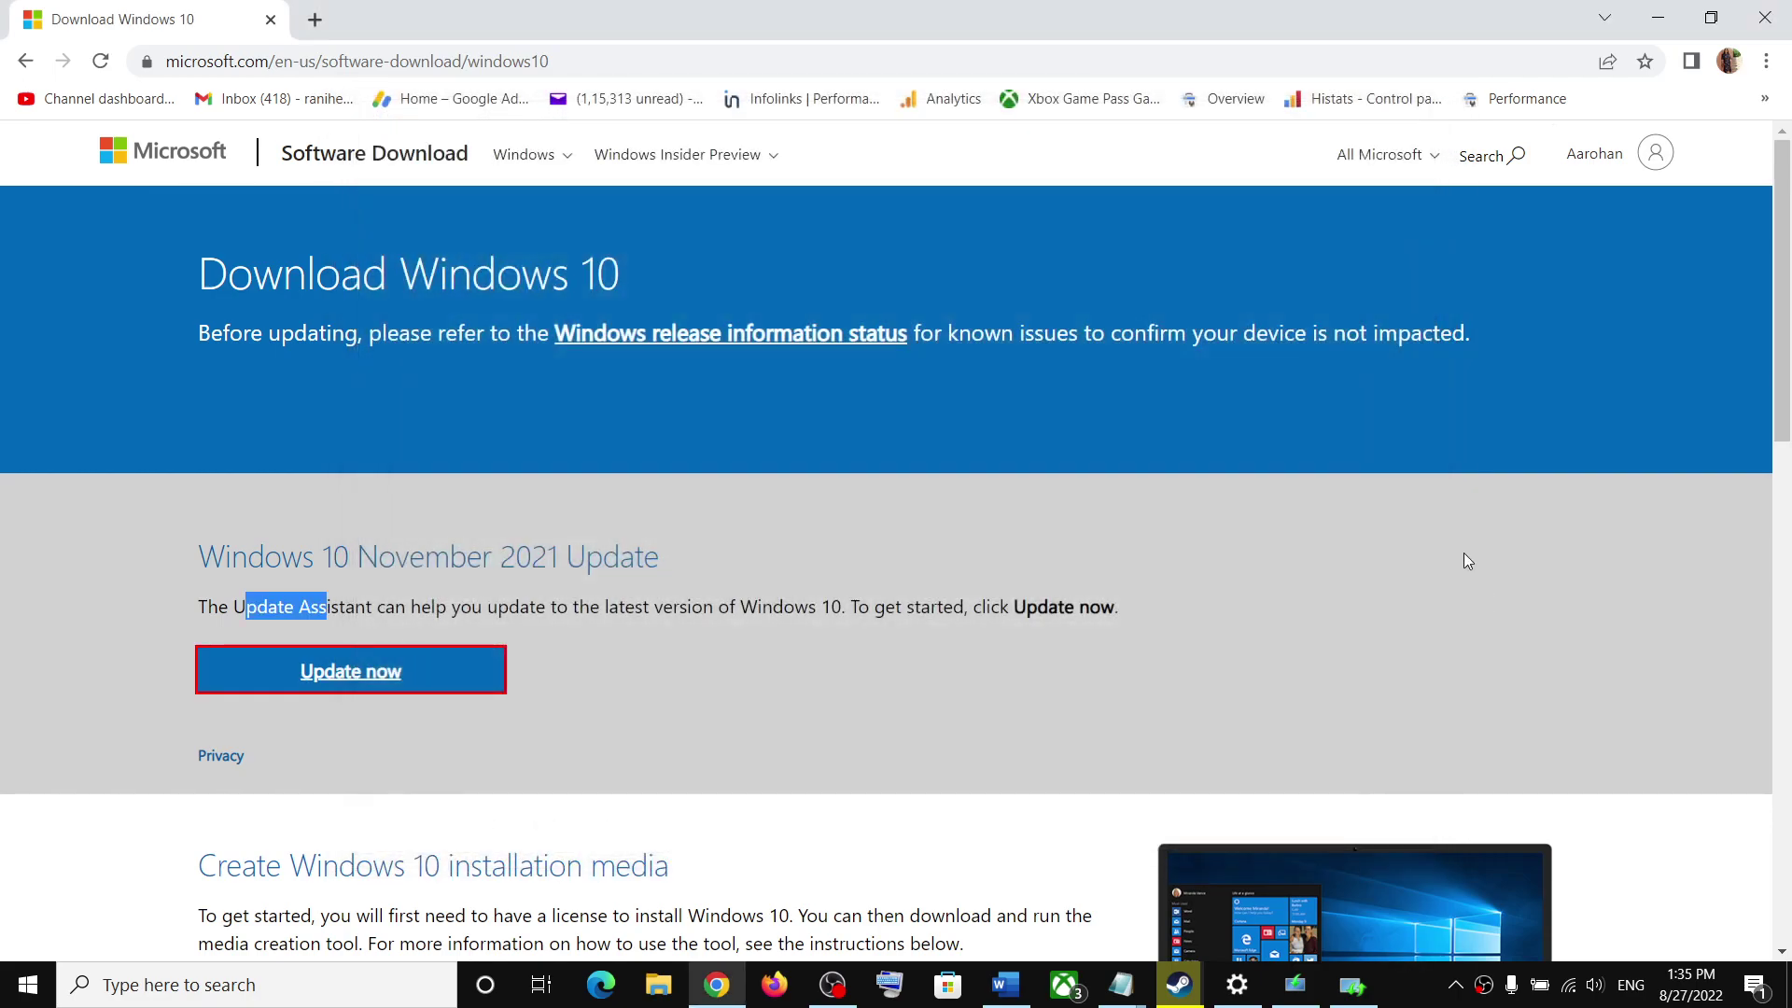
# Copy the Step 3 command lines, SC config through net start appidsvc, from the Word guide.
pyautogui.click(1004, 987)
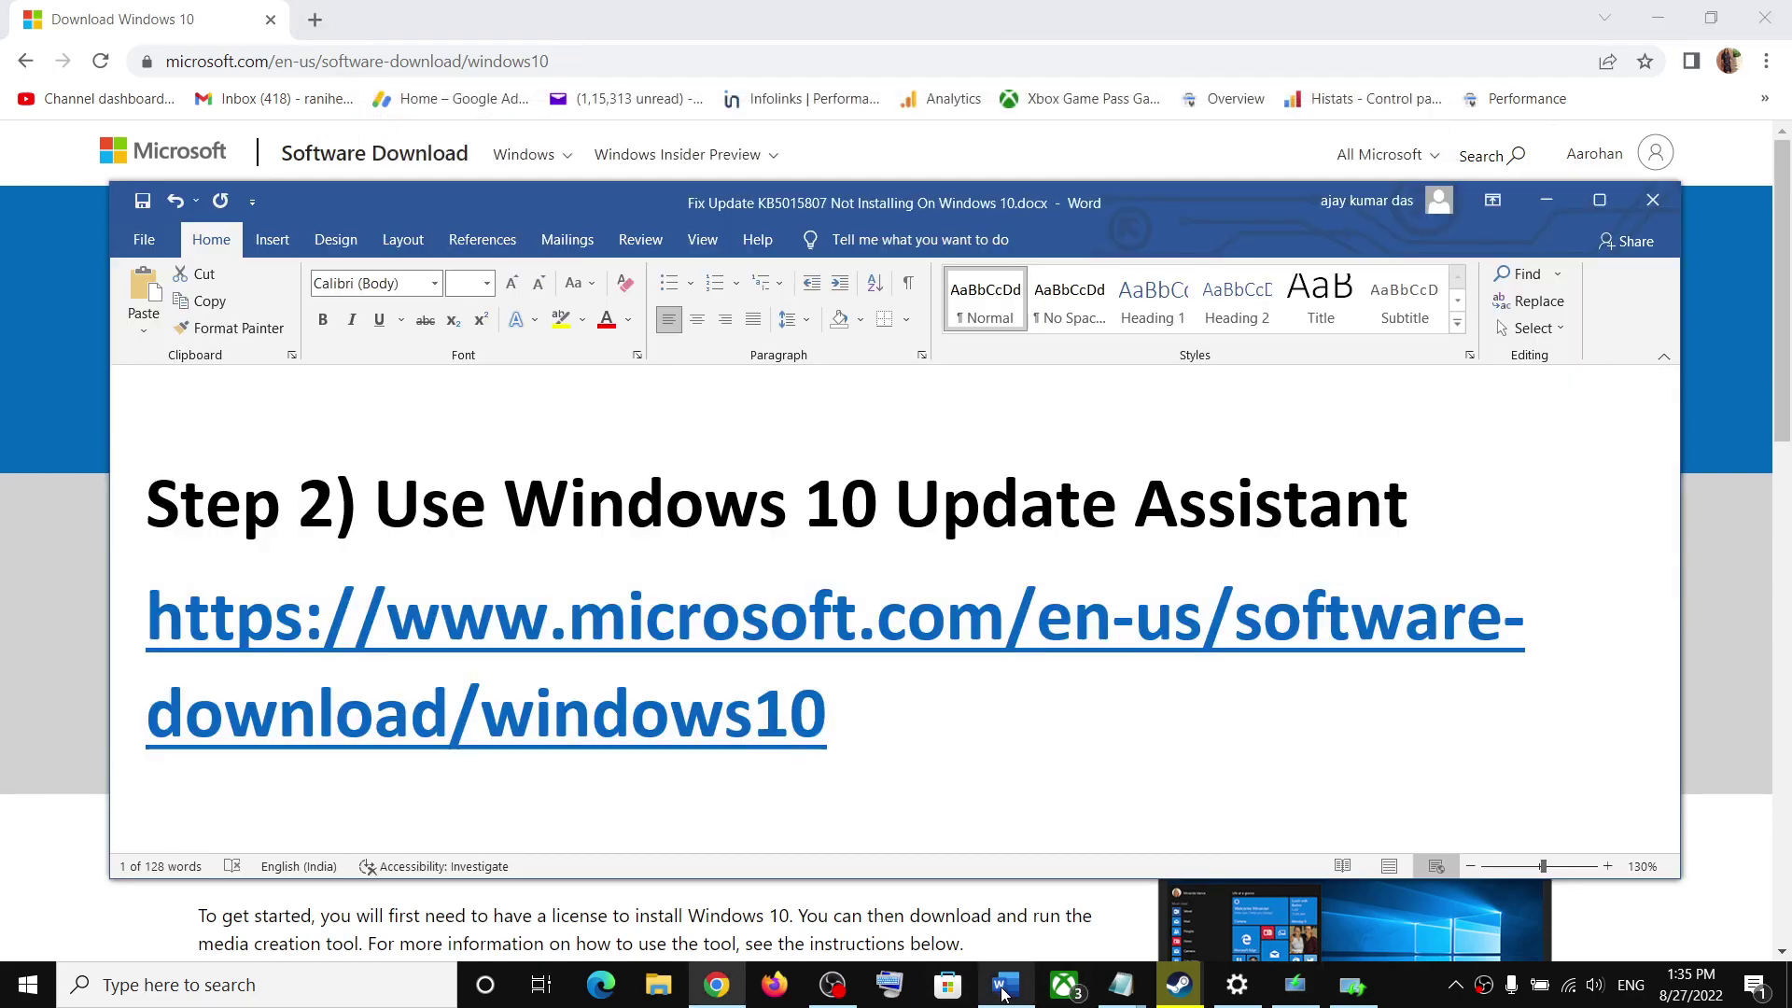
pyautogui.scroll(-6, 752, 650)
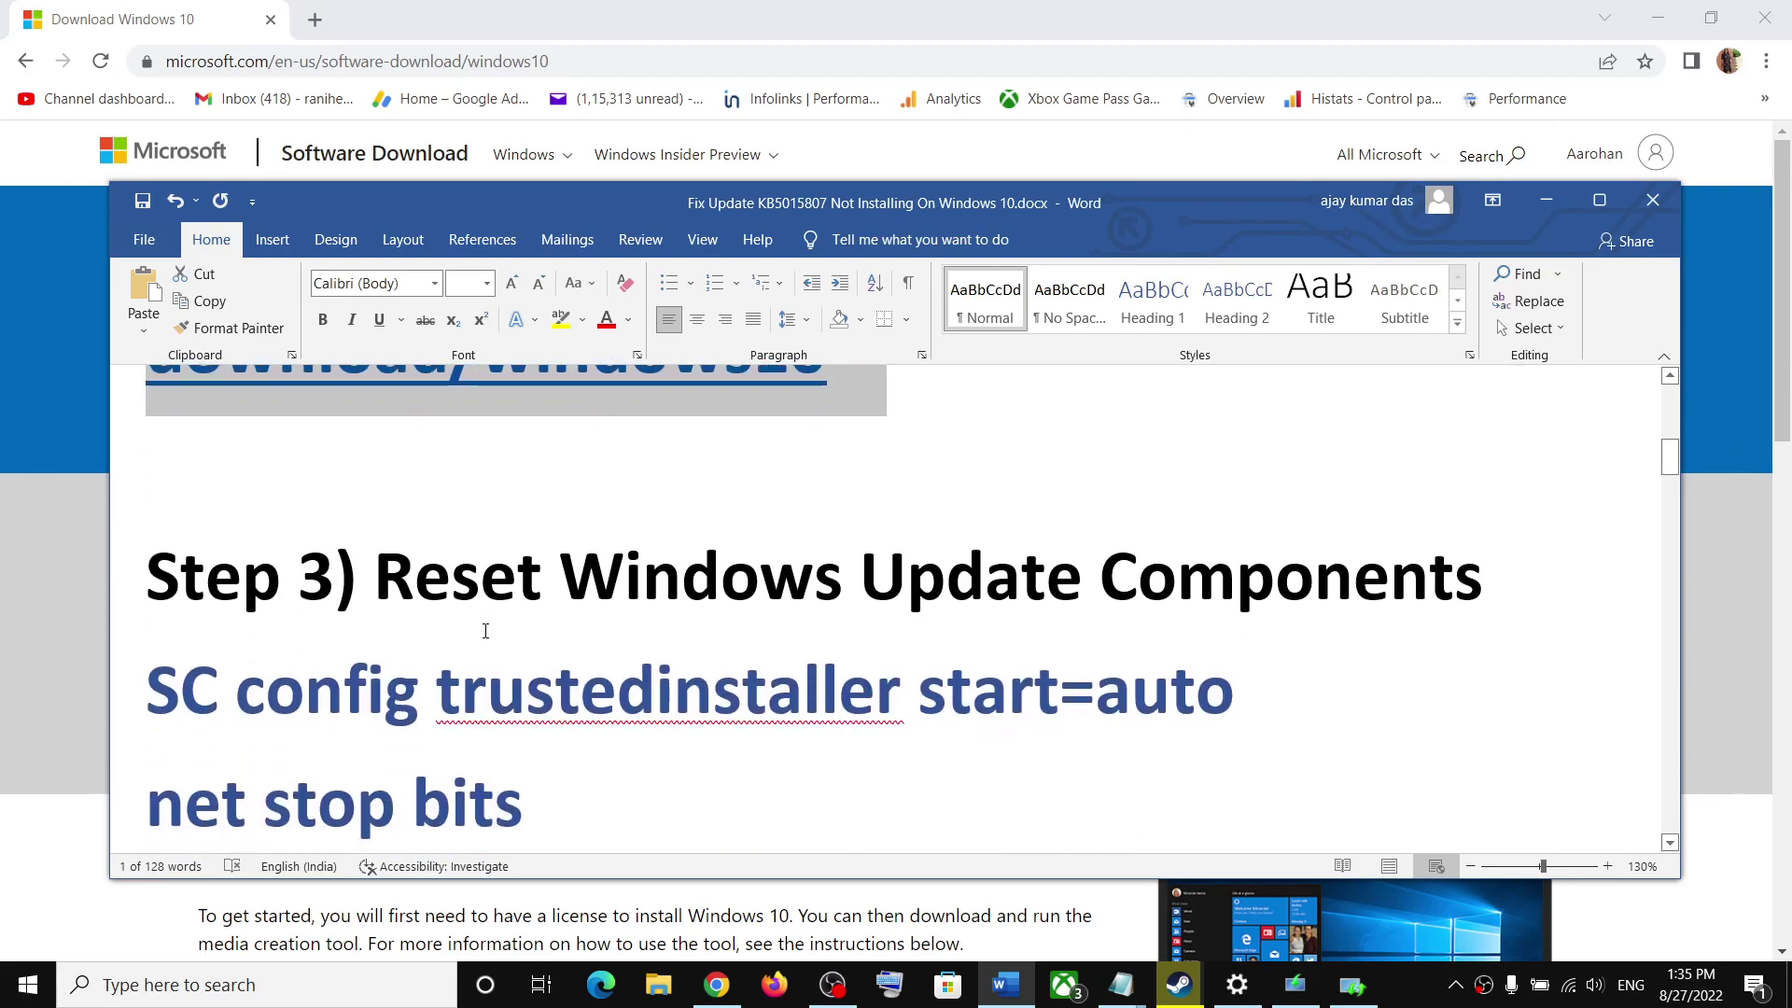
pyautogui.moveTo(390, 588); pyautogui.dragTo(1482, 586)
pyautogui.scroll(-1, 308, 623)
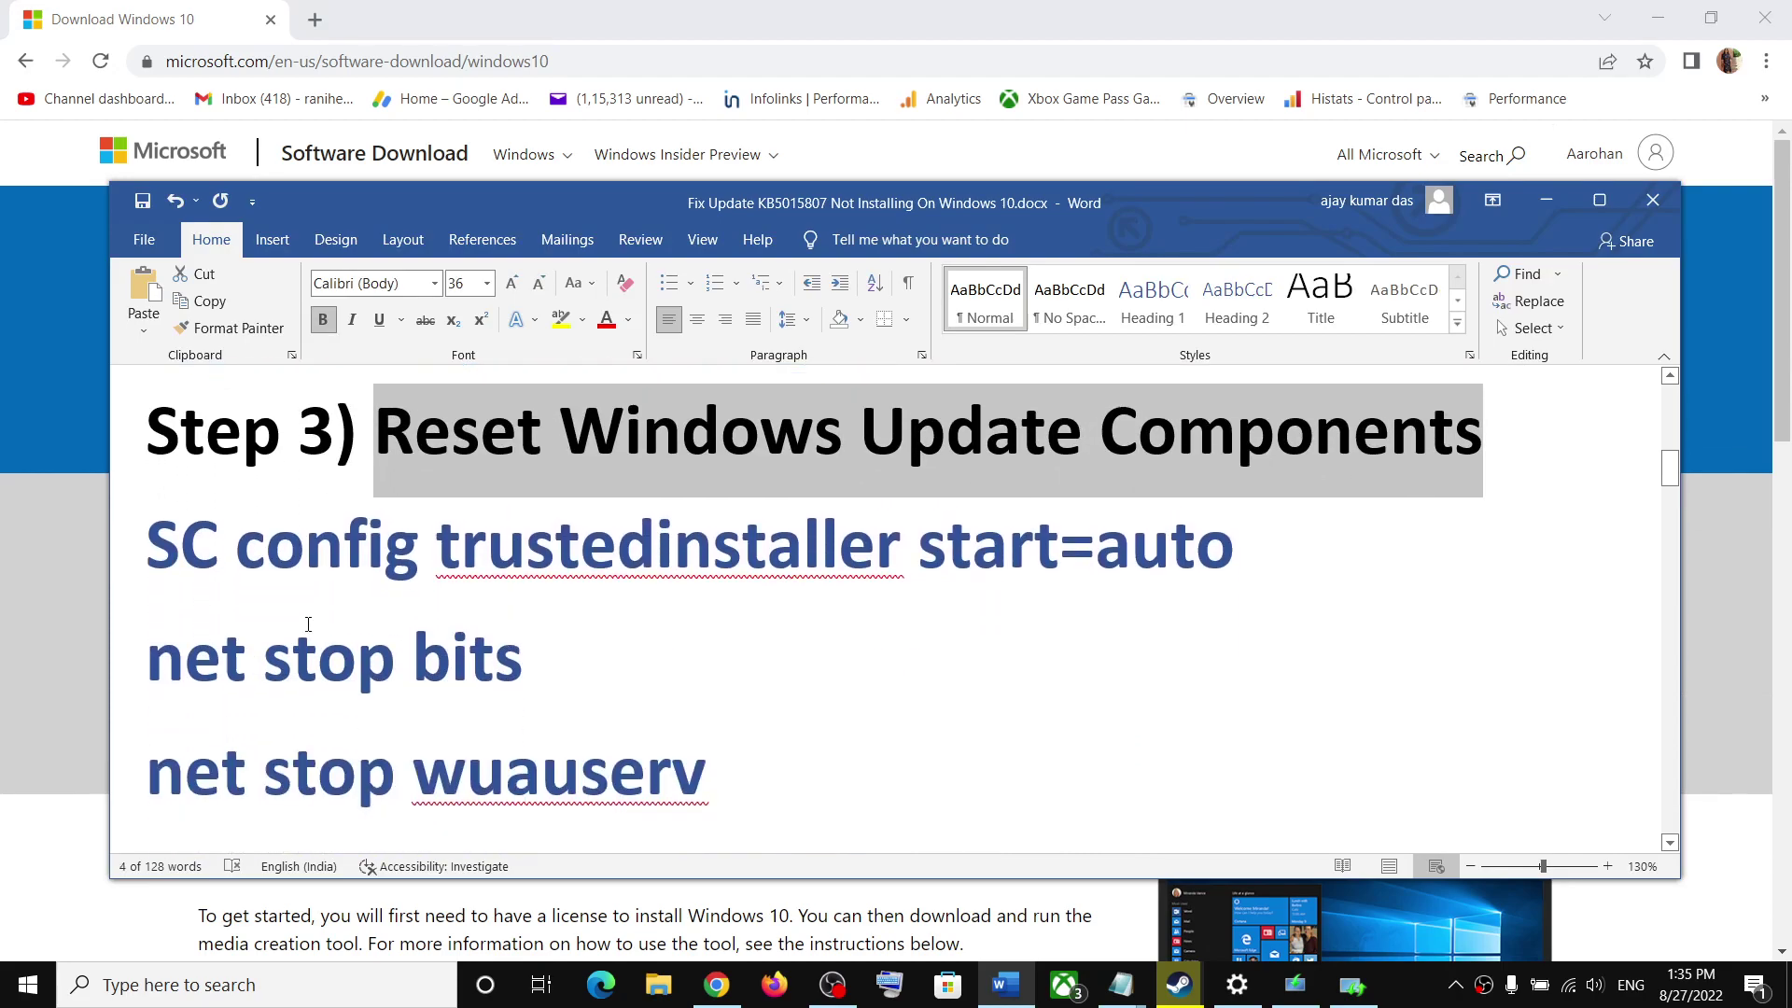
pyautogui.moveTo(160, 539); pyautogui.dragTo(511, 860)
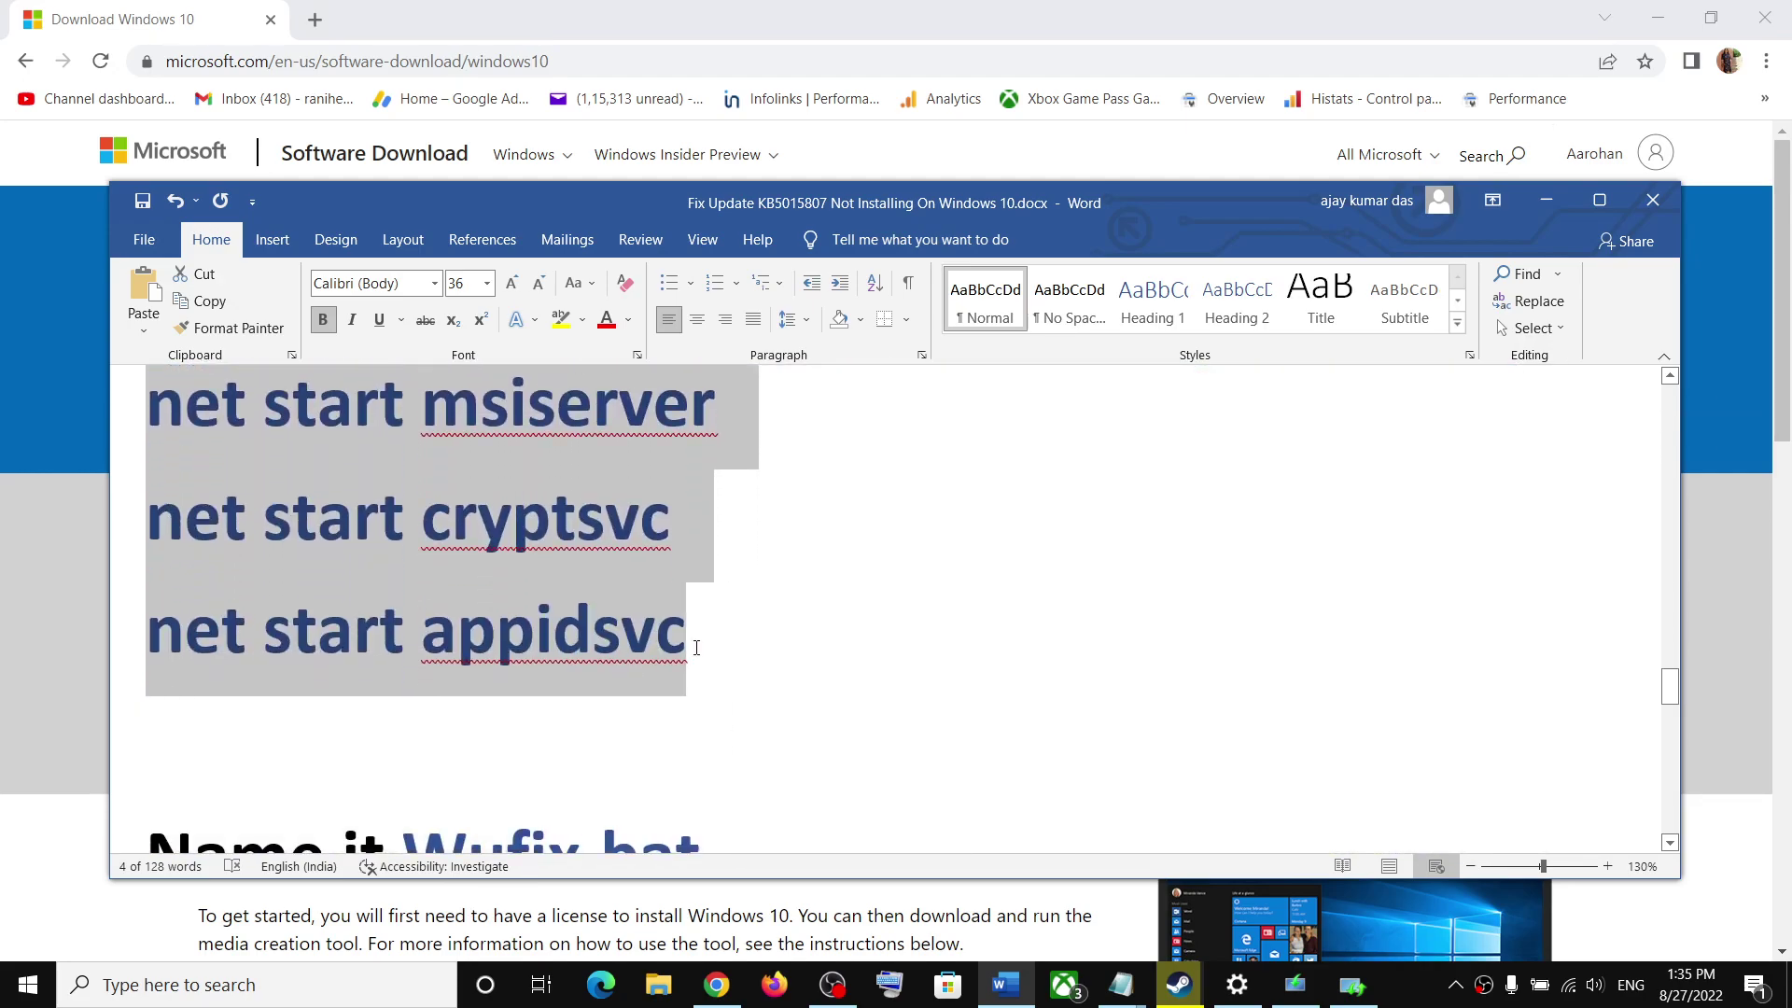
pyautogui.rightClick(496, 564)
pyautogui.click(580, 653)
# Open Notepad and paste the copied reset commands into a new note.
pyautogui.click(356, 990)
pyautogui.write('note')
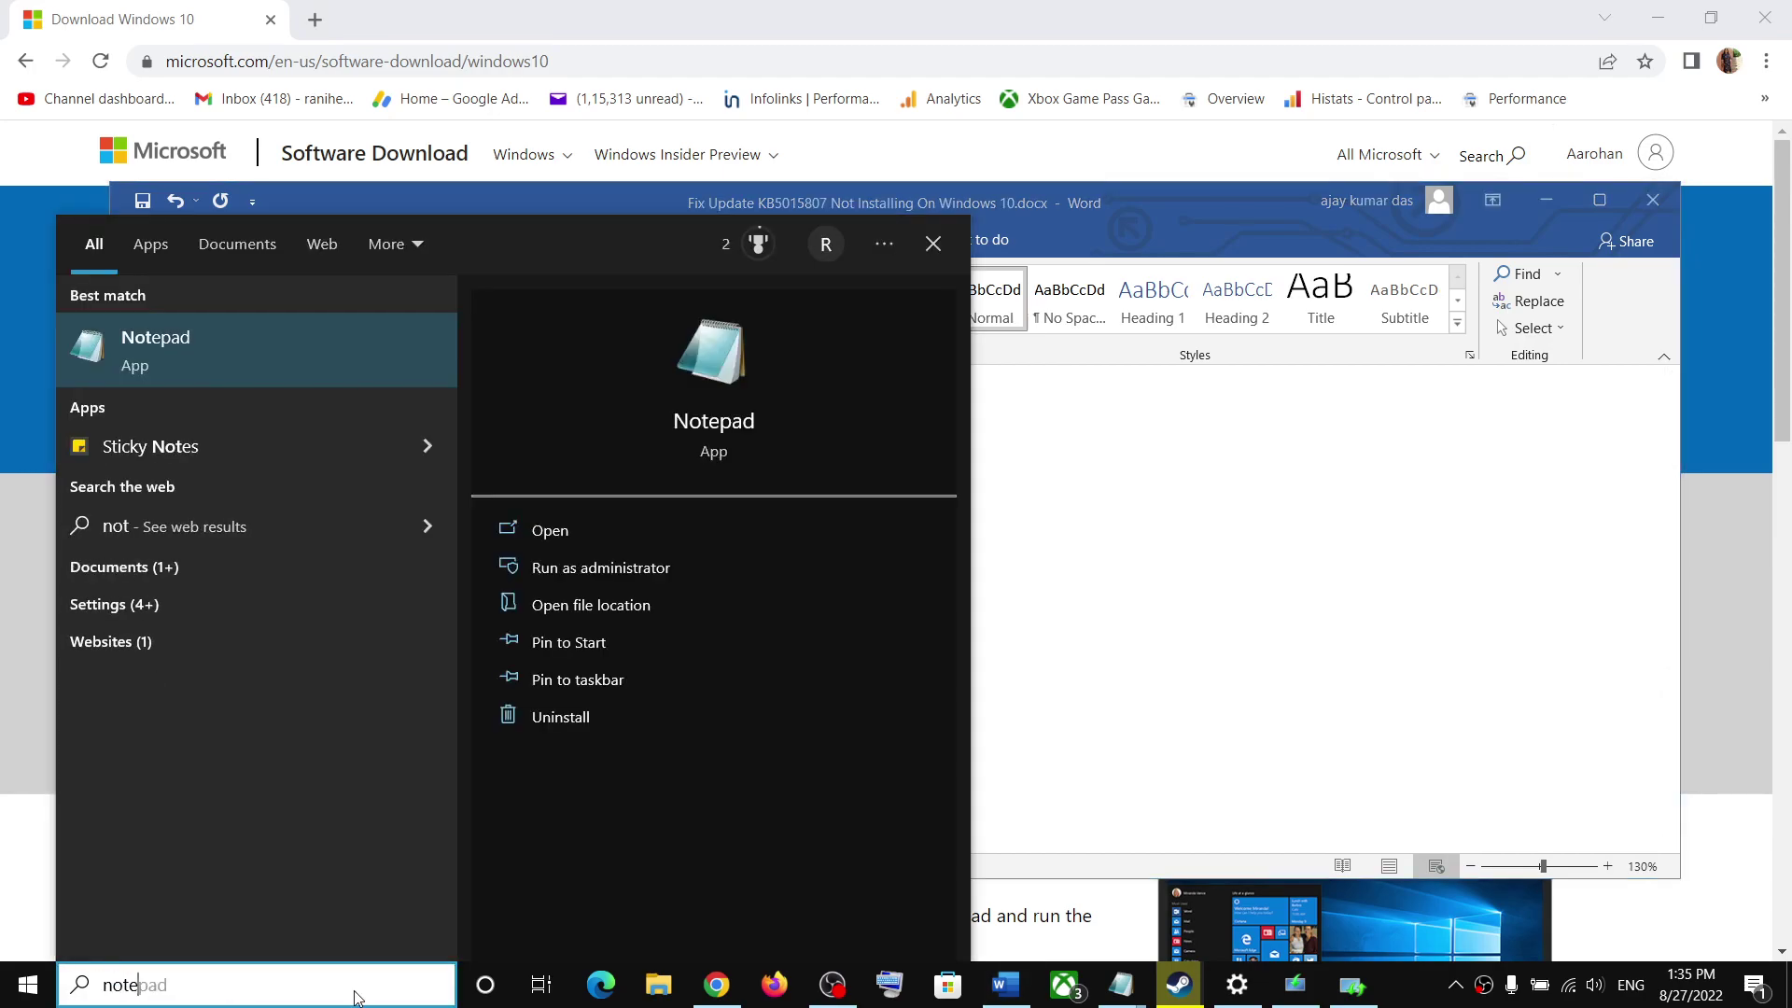
pyautogui.write('pad')
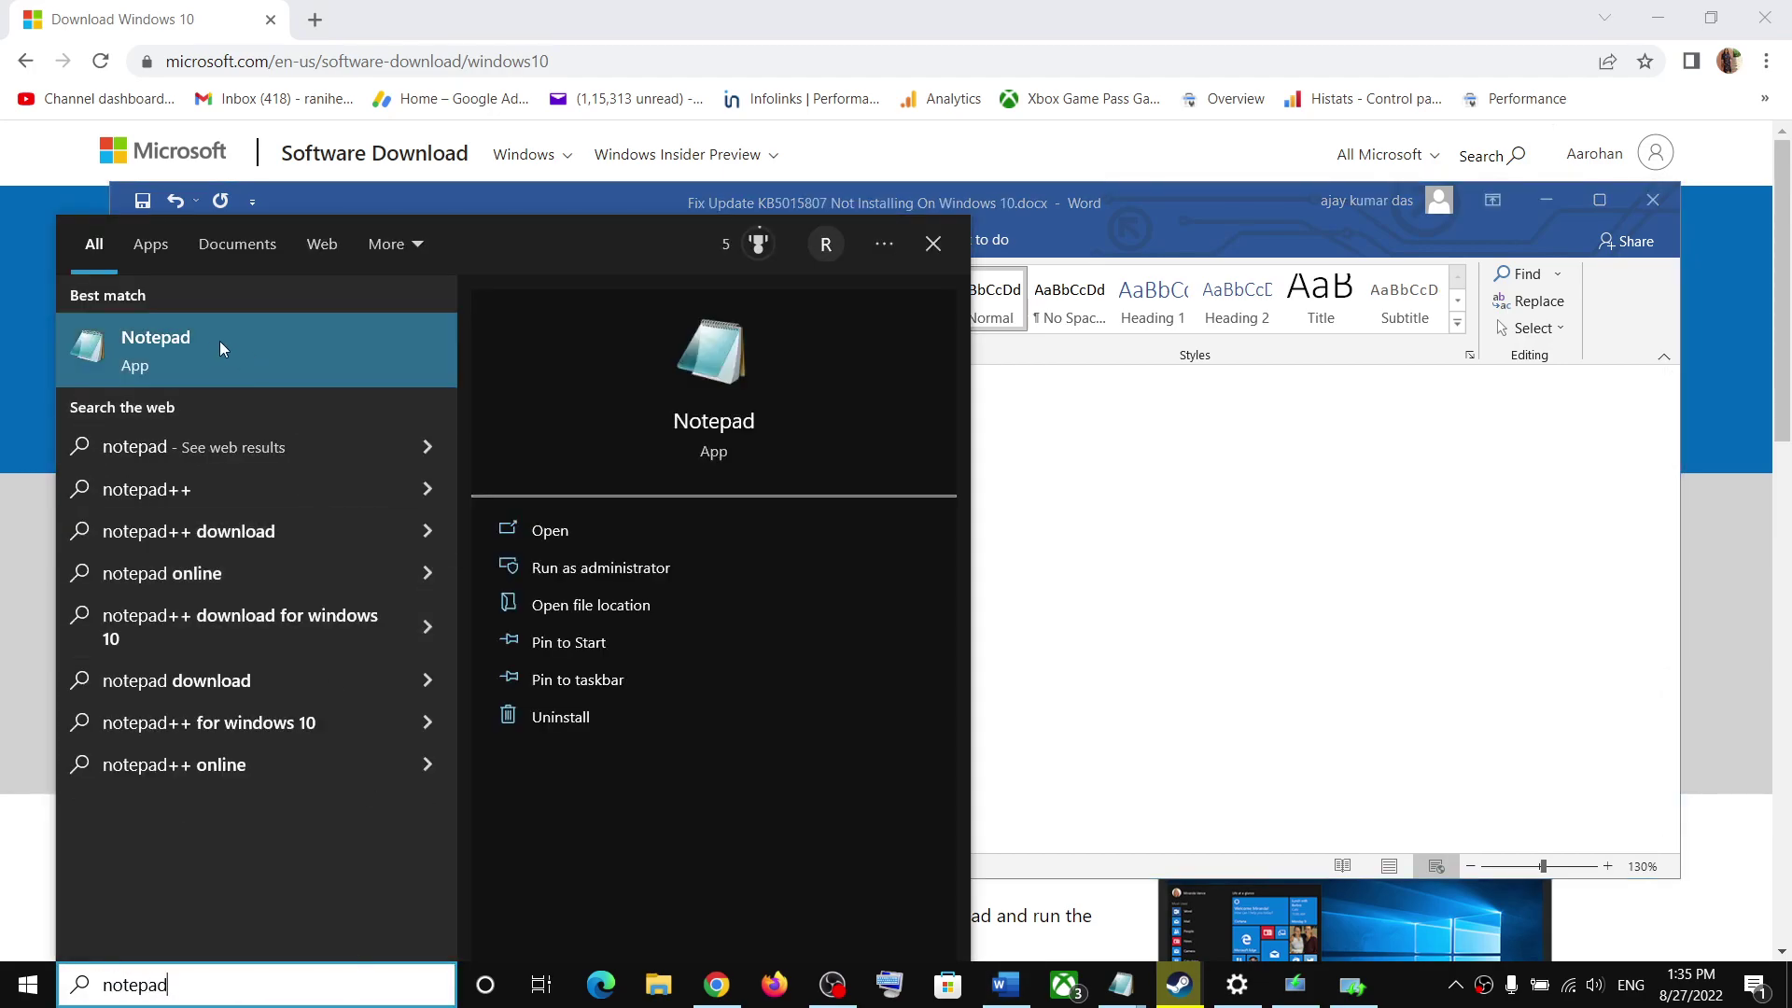
pyautogui.click(220, 340)
pyautogui.rightClick(480, 404)
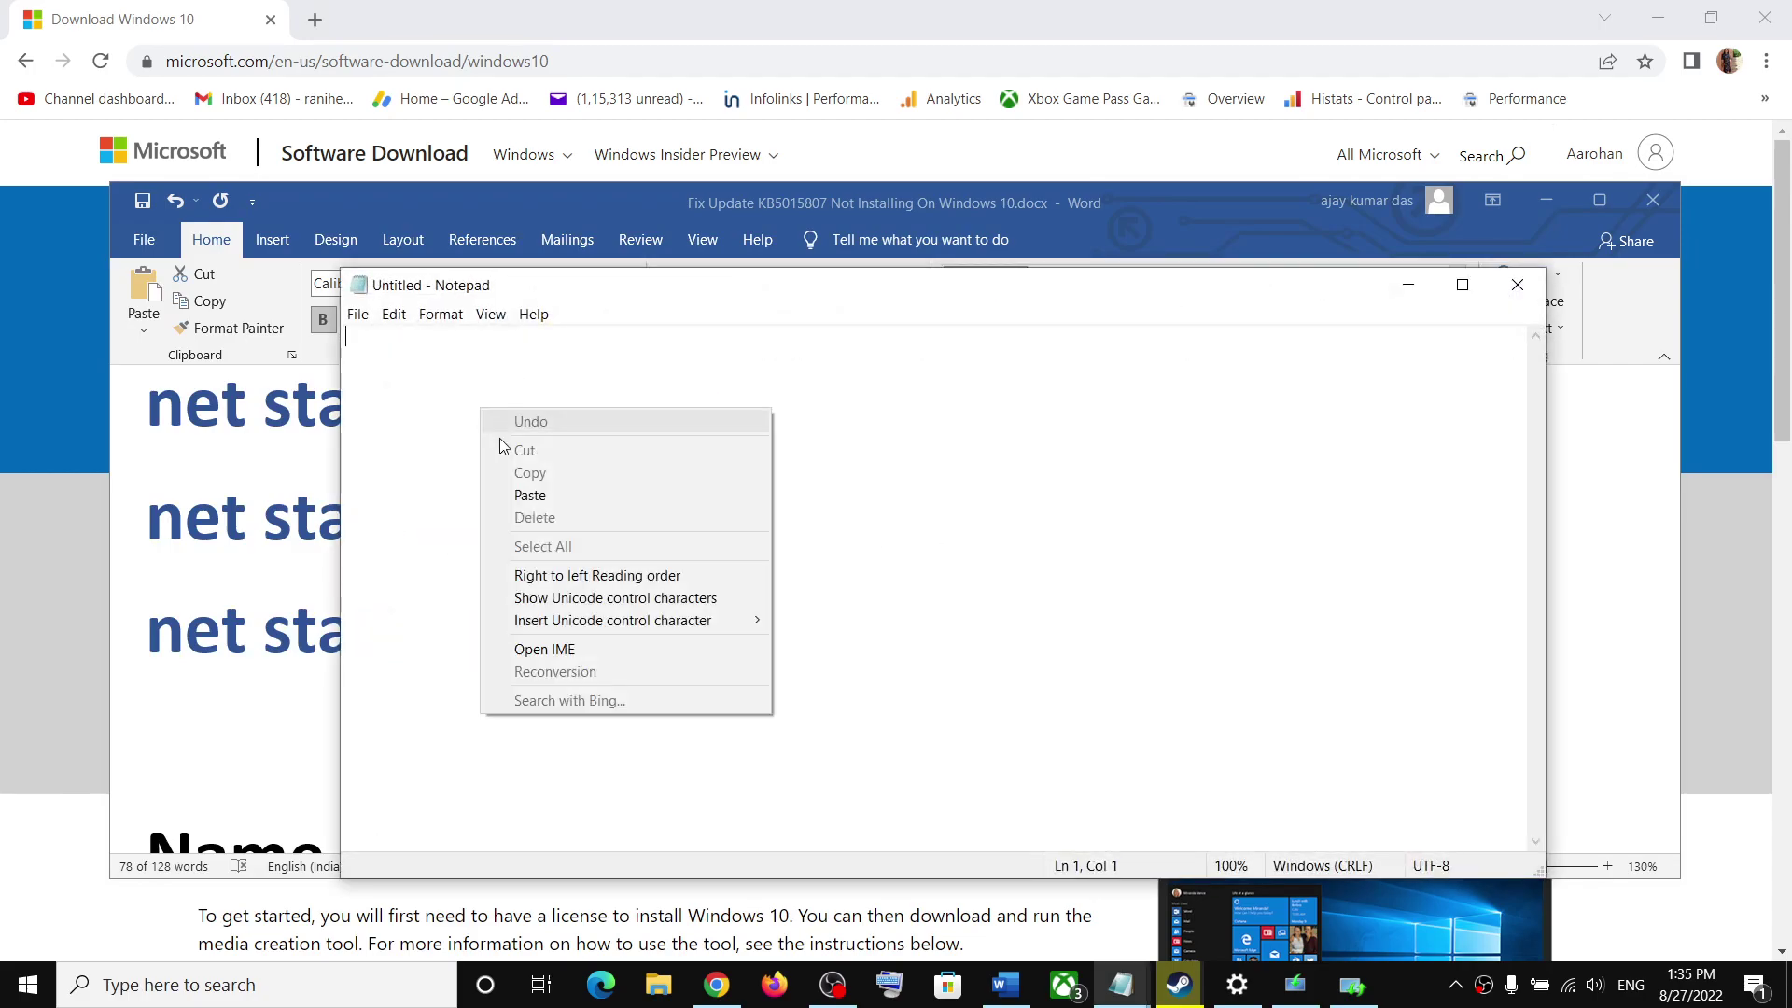
pyautogui.click(530, 496)
# Start Save As for the note and grab the file name Wufix.bat from the guide.
pyautogui.click(358, 315)
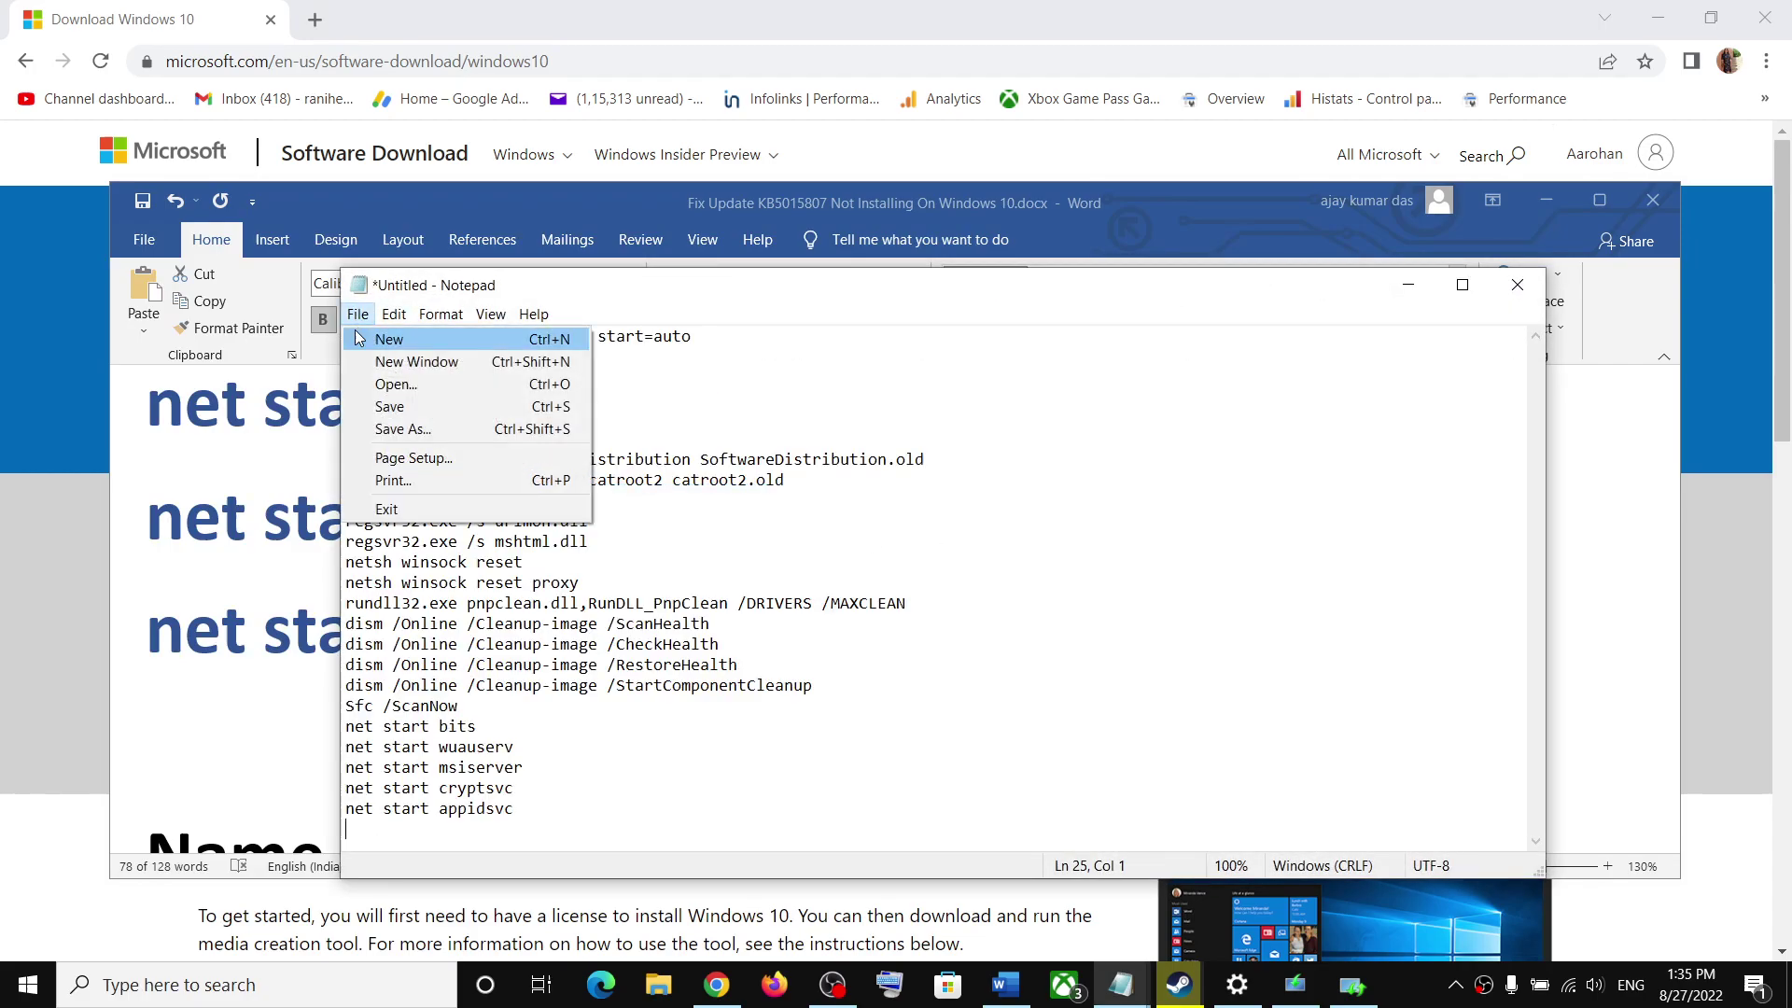
pyautogui.click(403, 430)
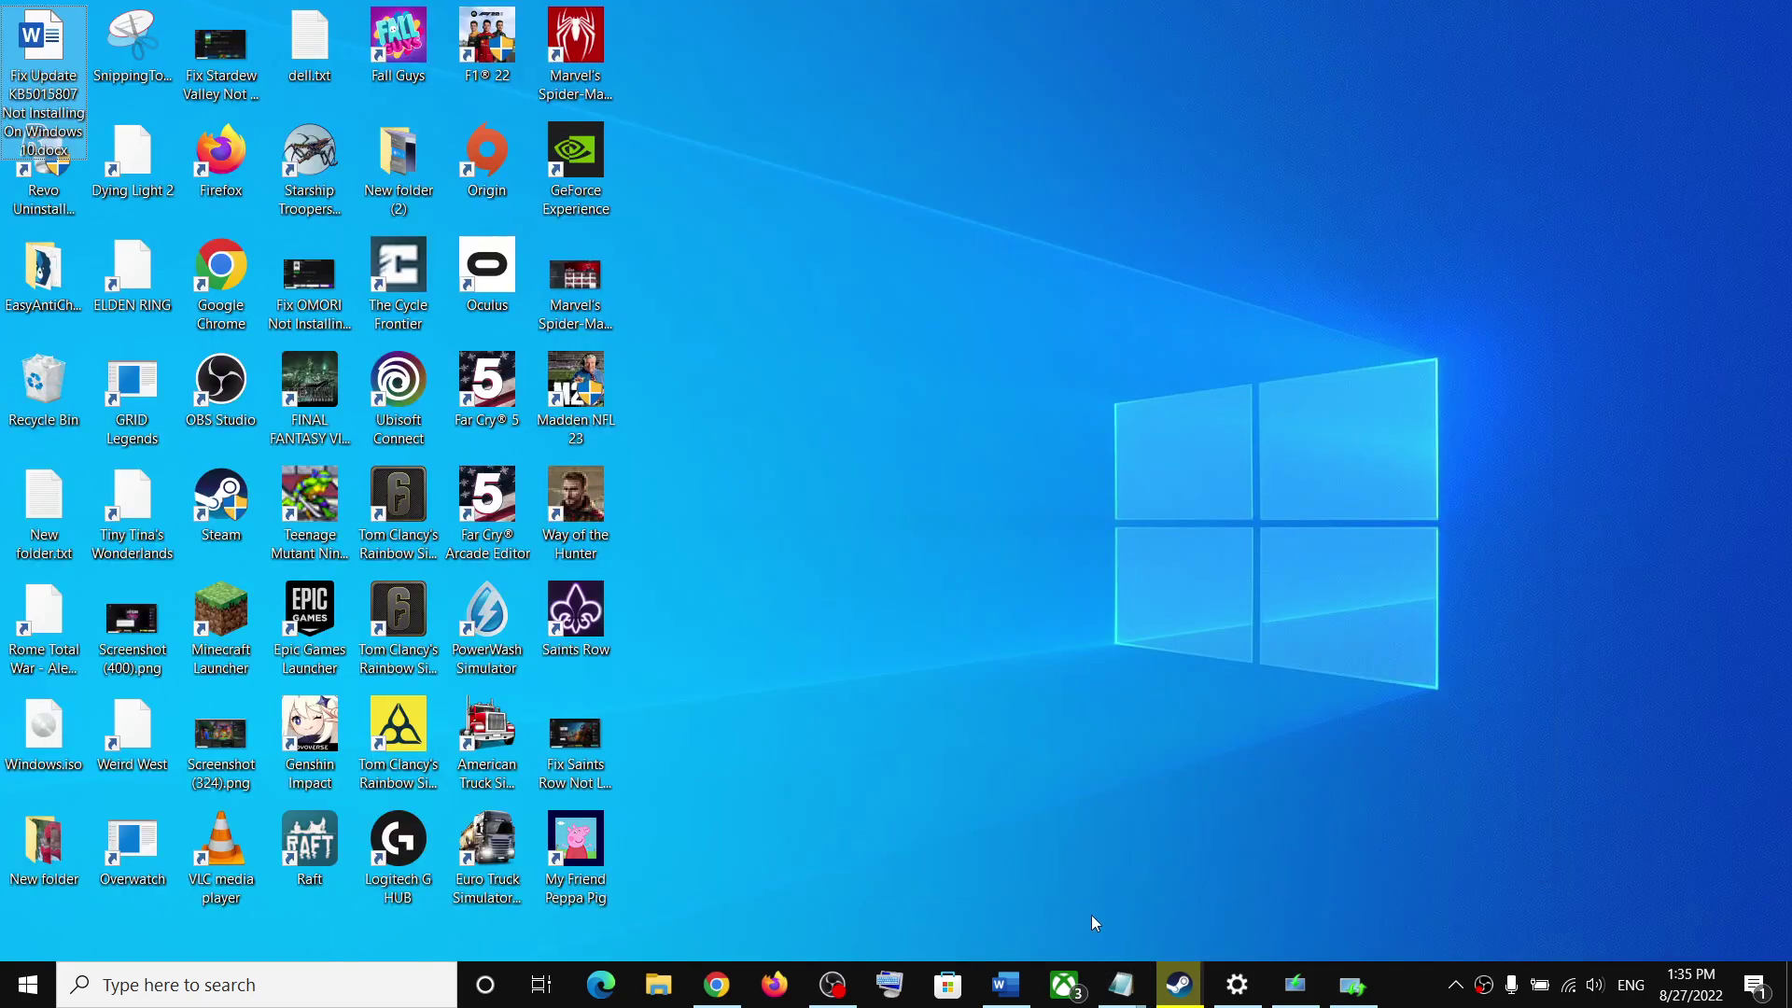
pyautogui.click(1005, 985)
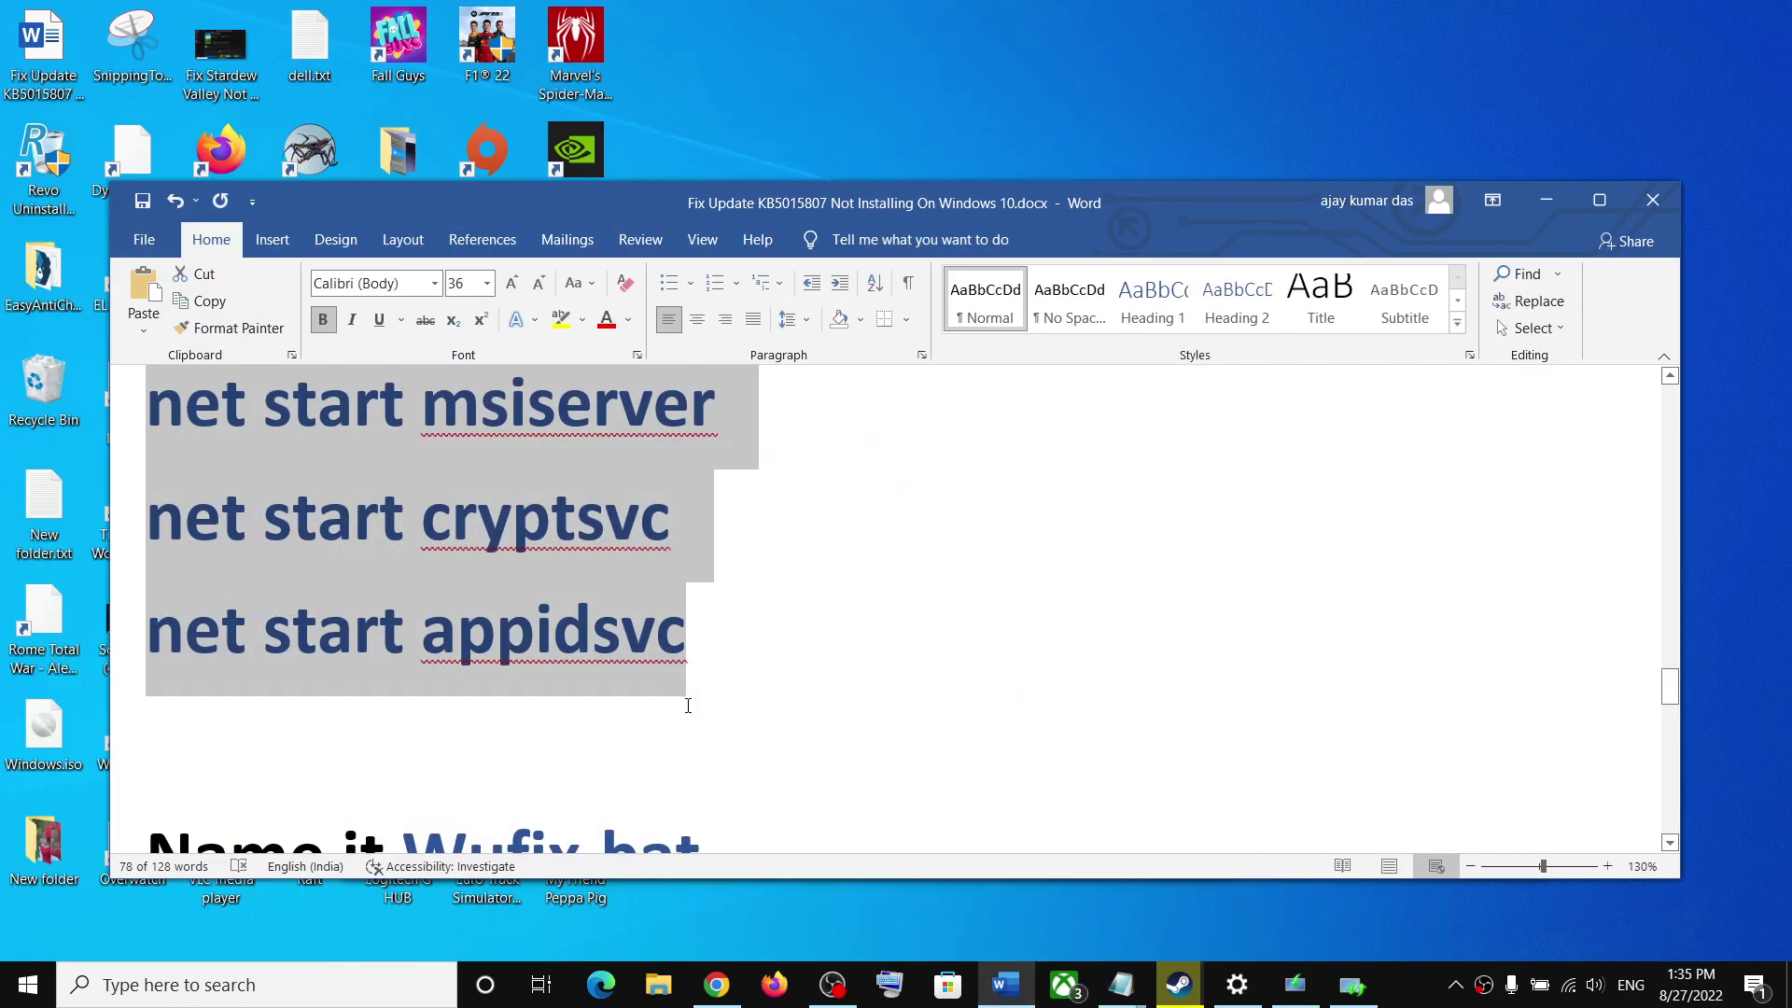
pyautogui.scroll(-2, 736, 715)
pyautogui.moveTo(736, 715); pyautogui.dragTo(495, 715)
pyautogui.hotkey('ctrl', 'c')
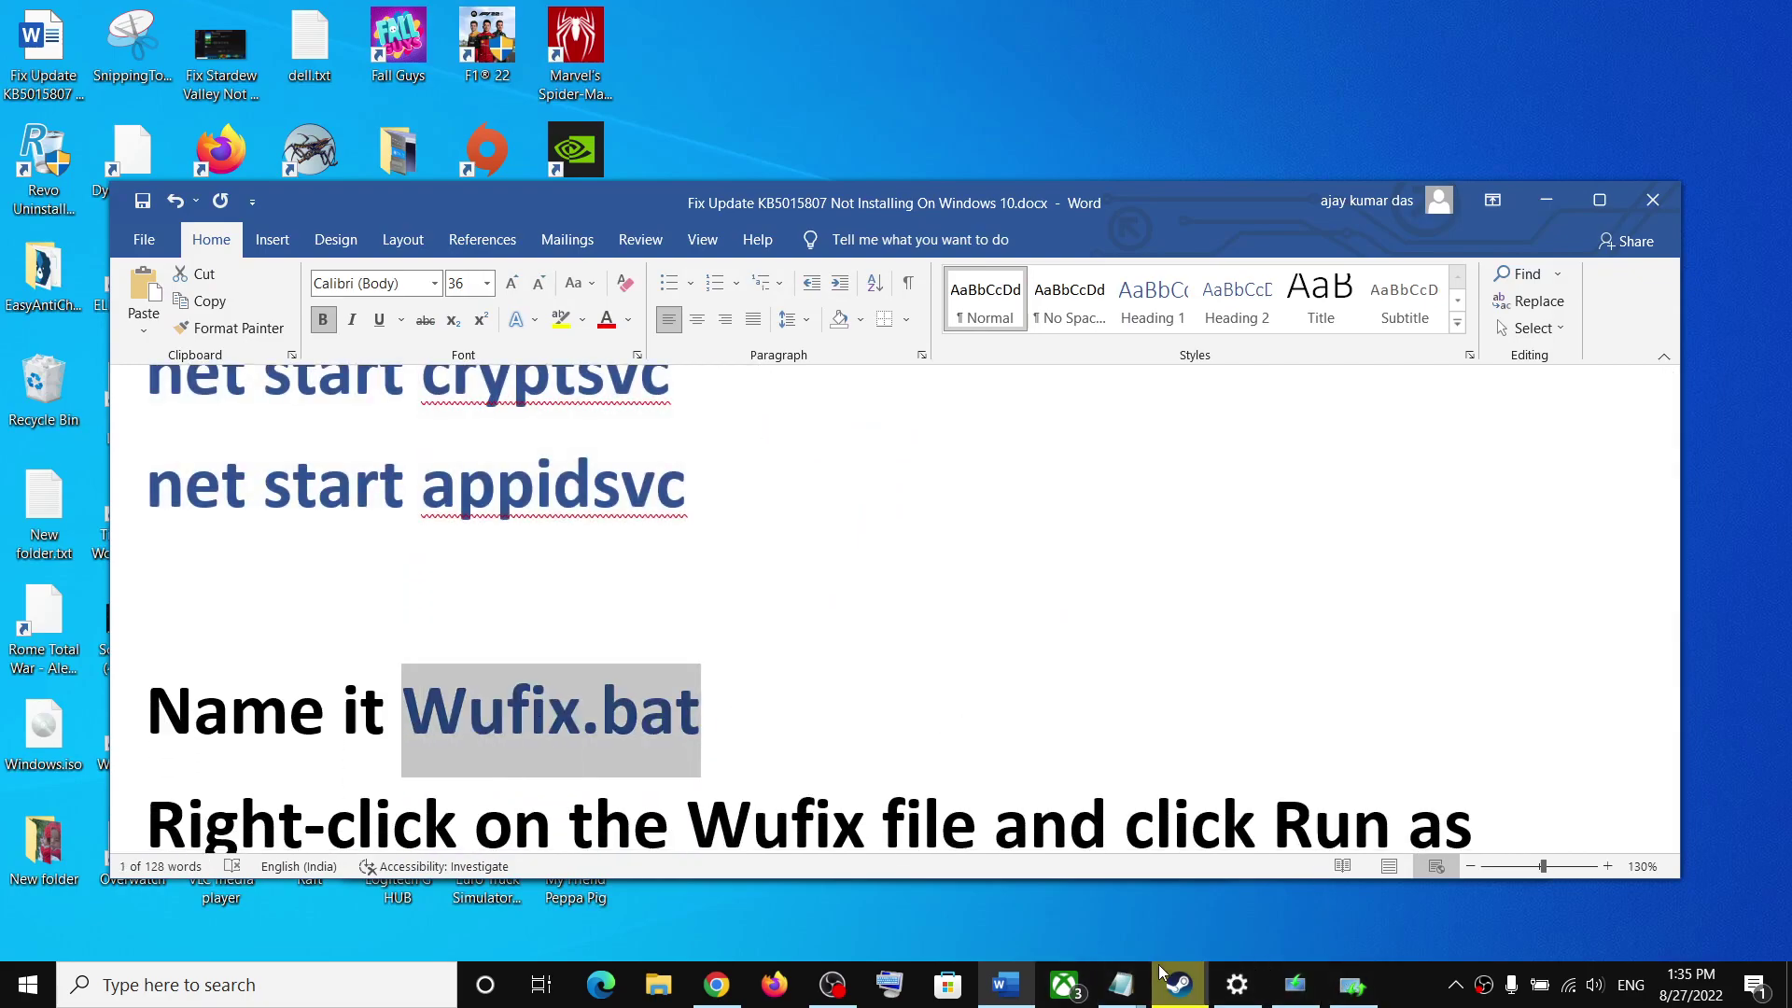
pyautogui.moveTo(1120, 980)
# Save the note on the Desktop as Wufix.bat with Save as type set to All Files.
pyautogui.click(1501, 910)
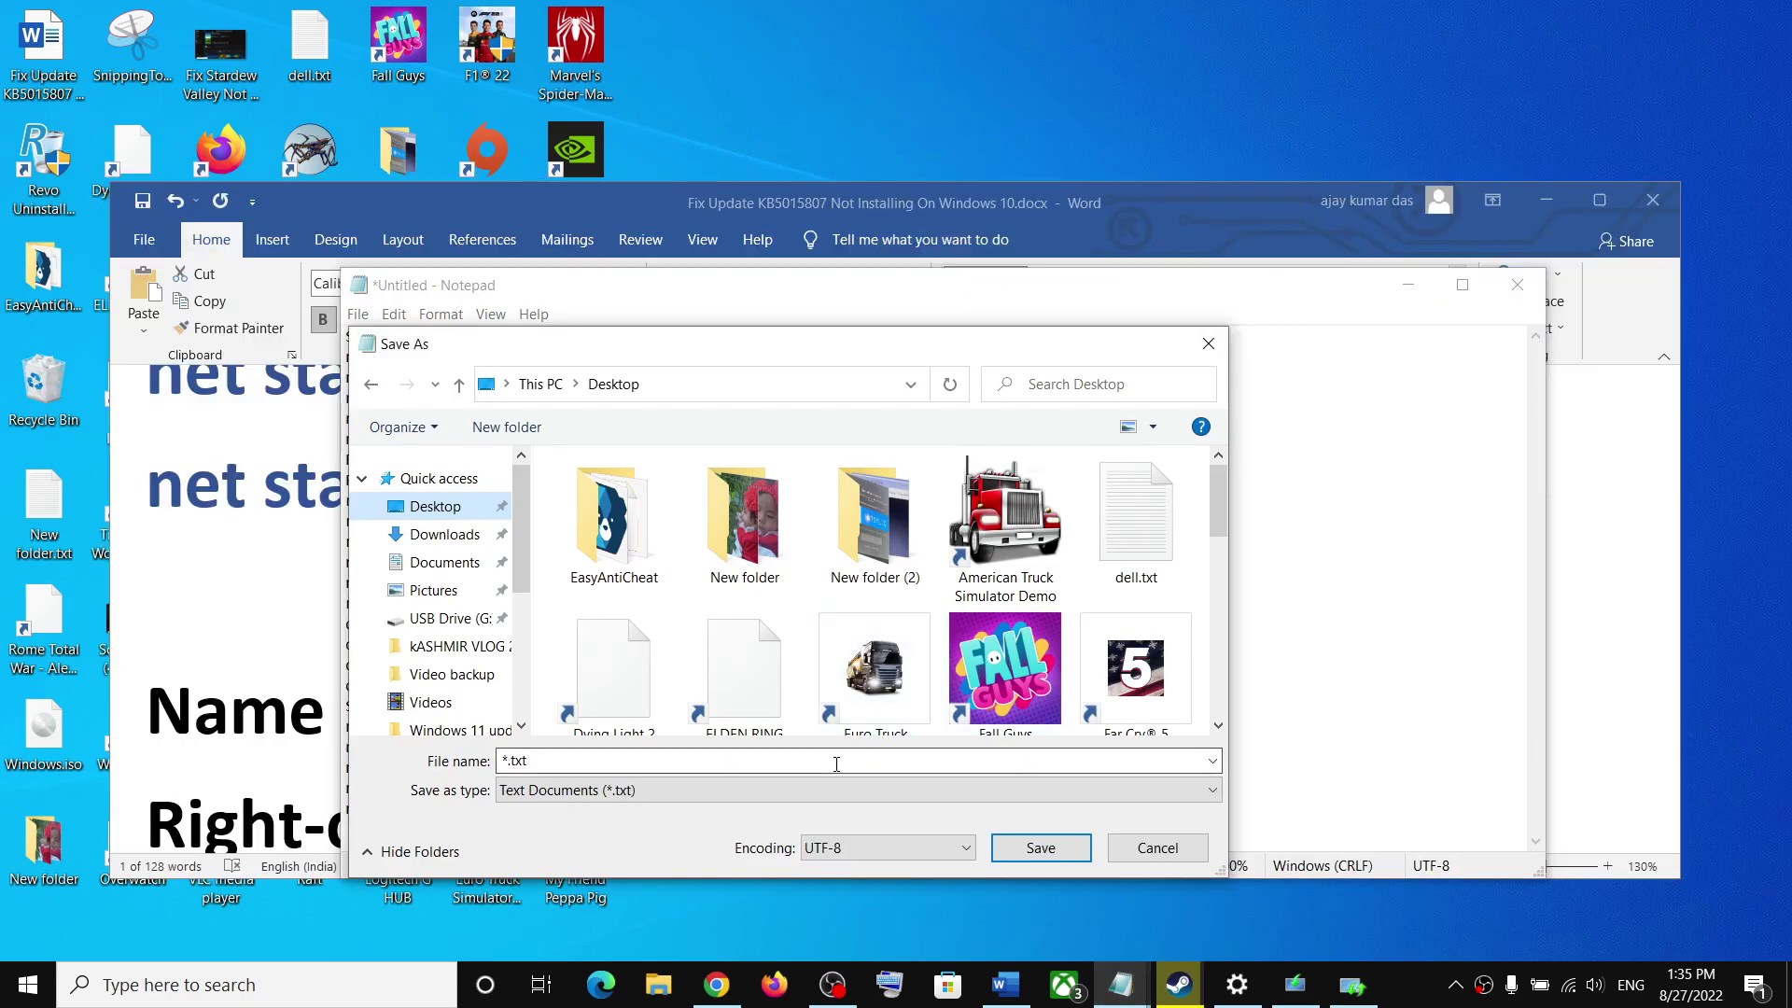
pyautogui.click(669, 770)
pyautogui.click(615, 762)
pyautogui.hotkey('ctrl', 'v')
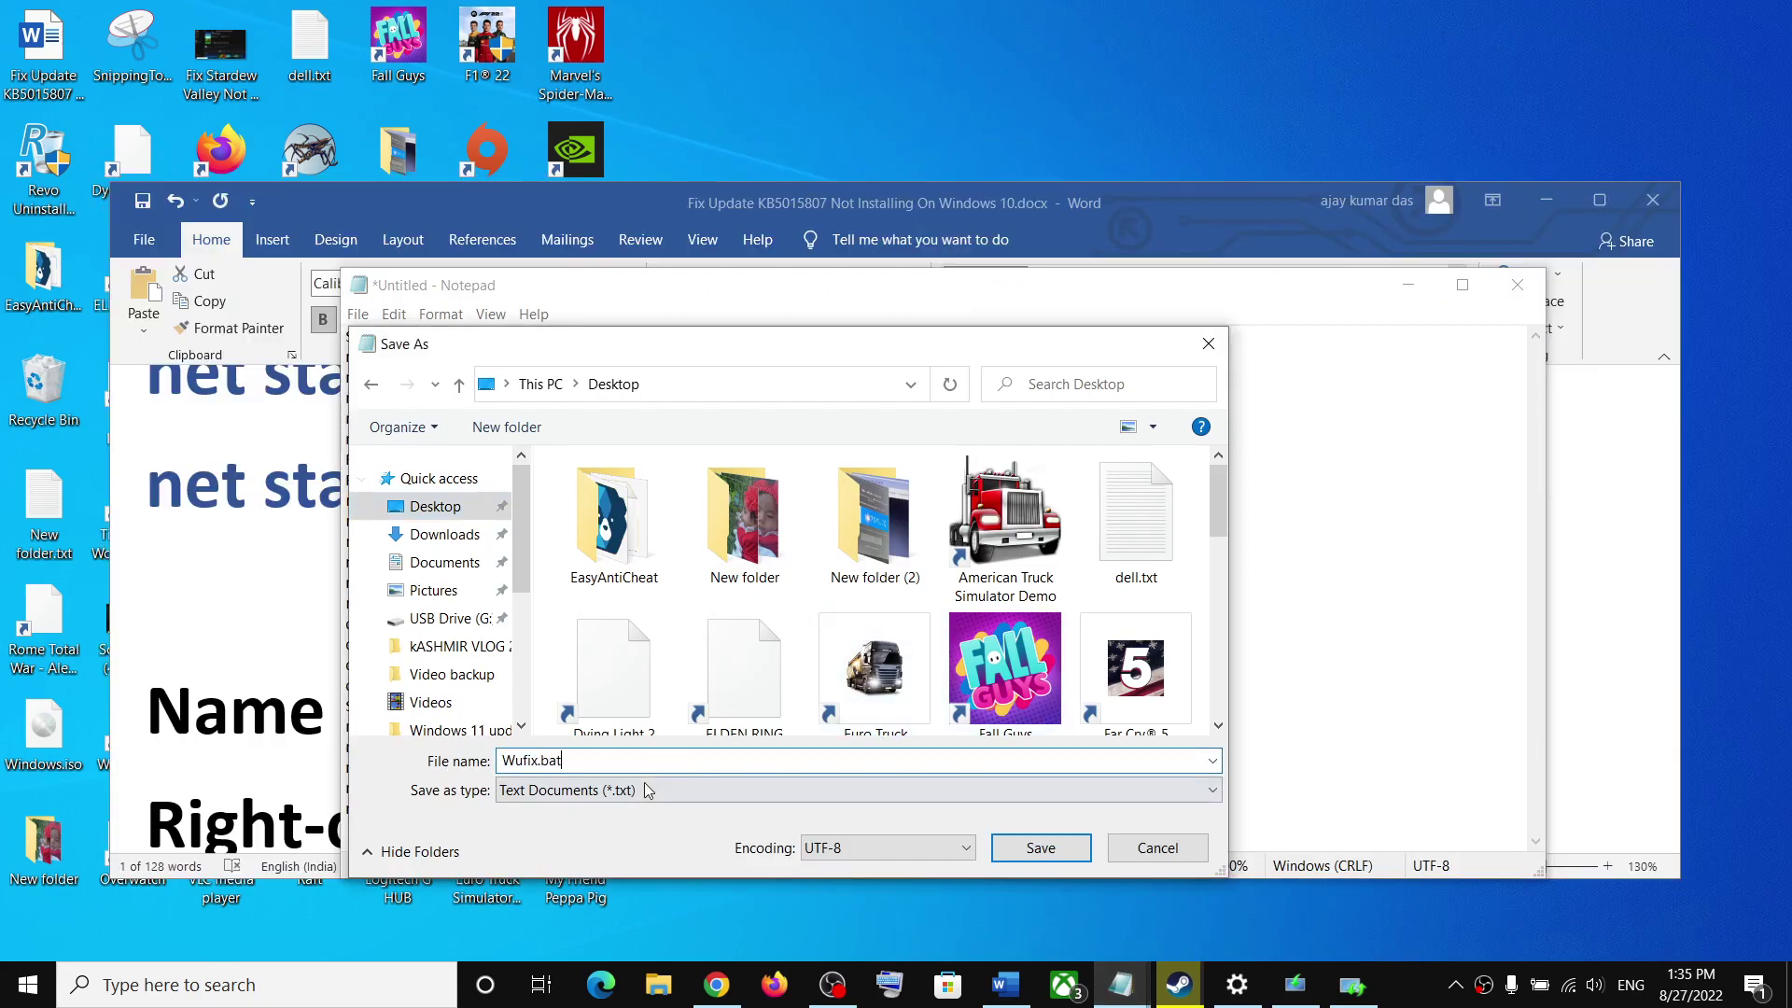
pyautogui.click(608, 792)
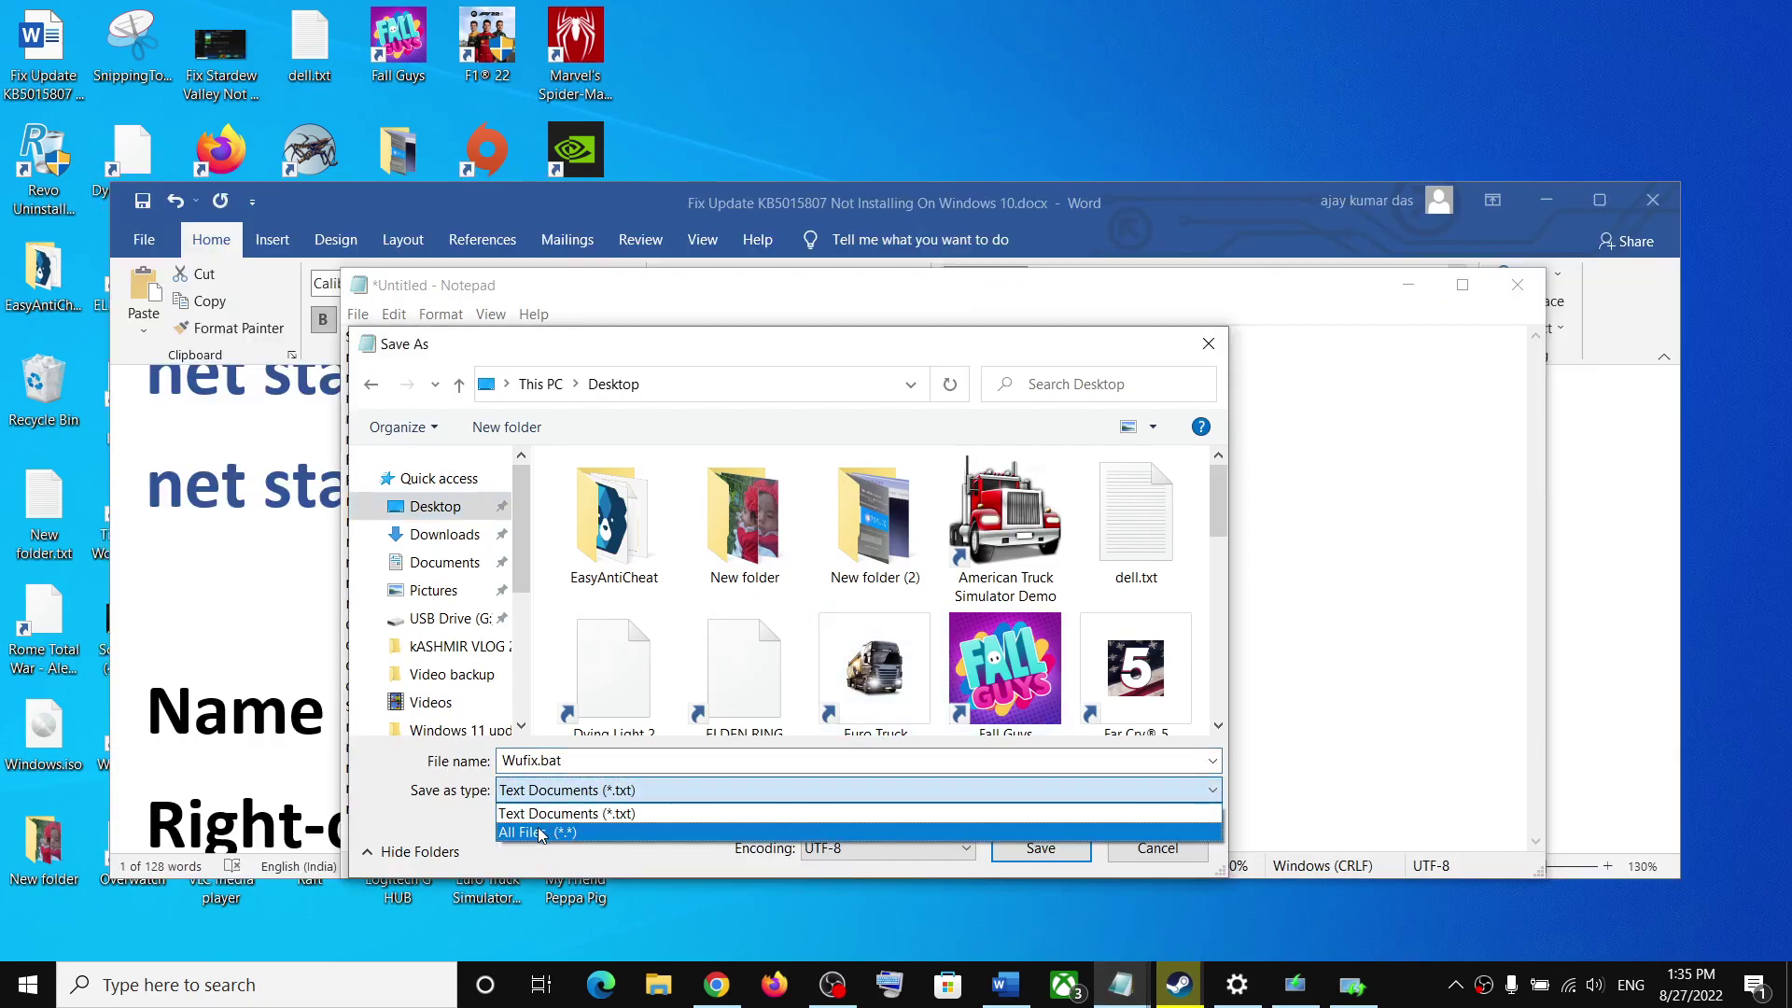
pyautogui.click(545, 832)
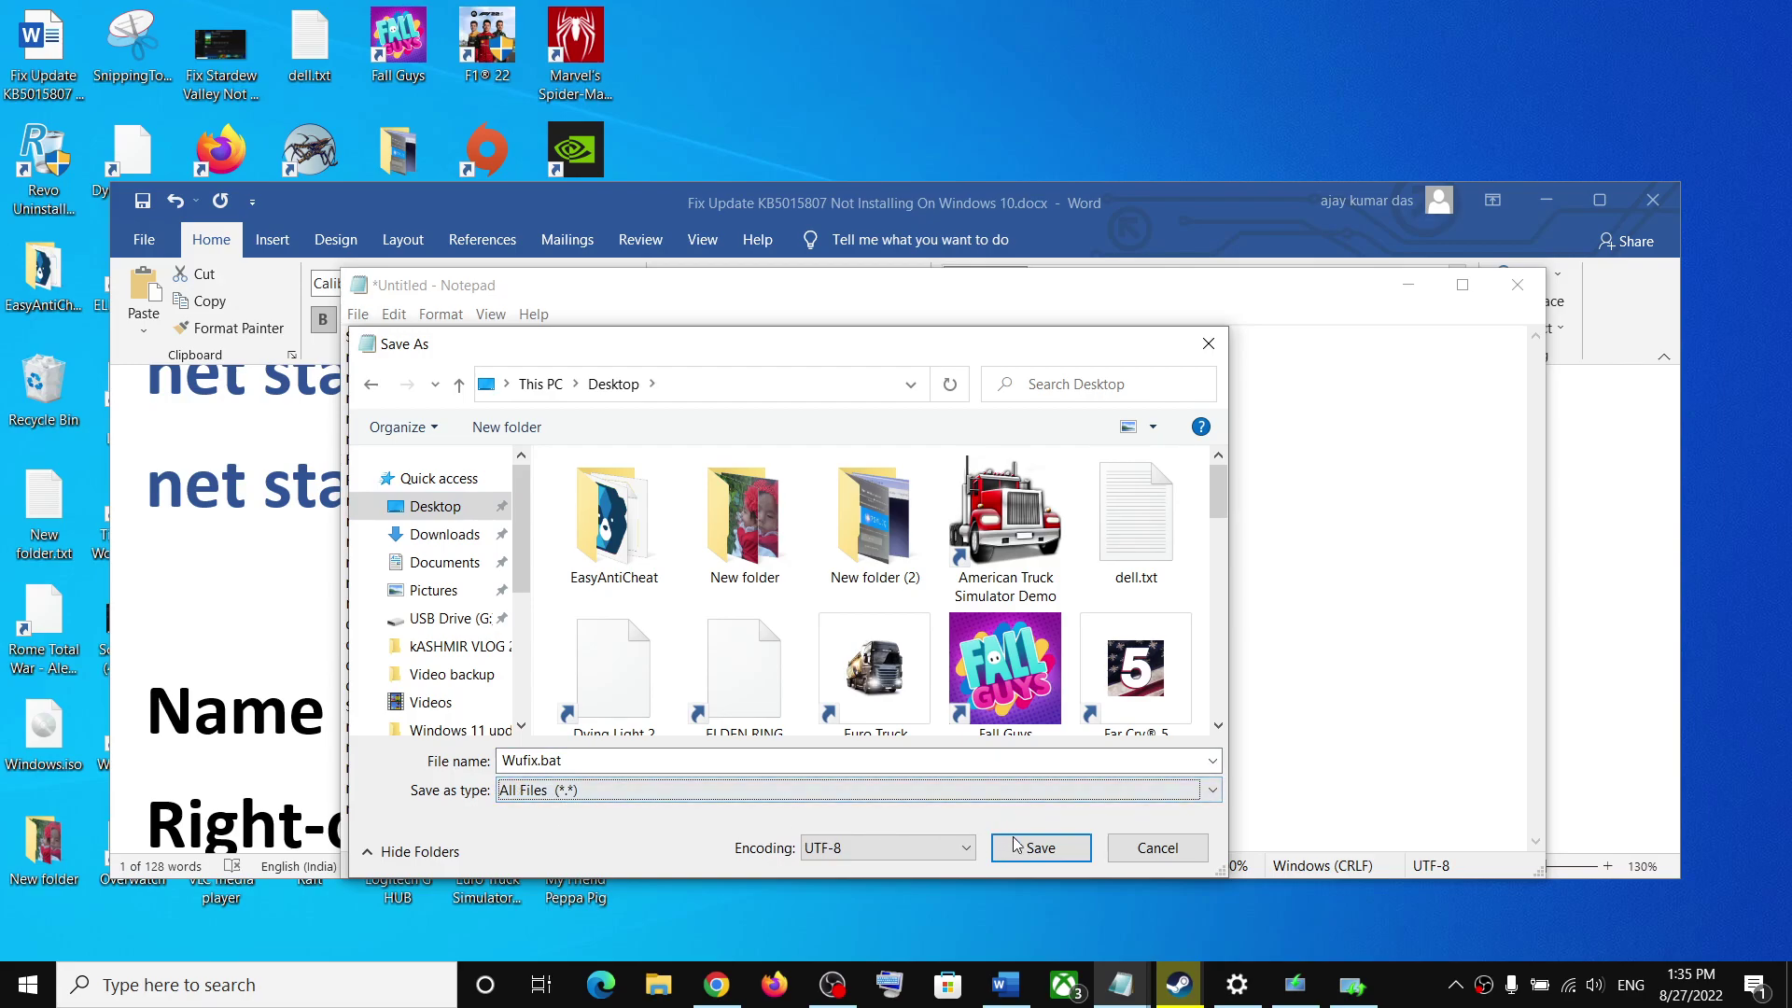
pyautogui.click(1054, 850)
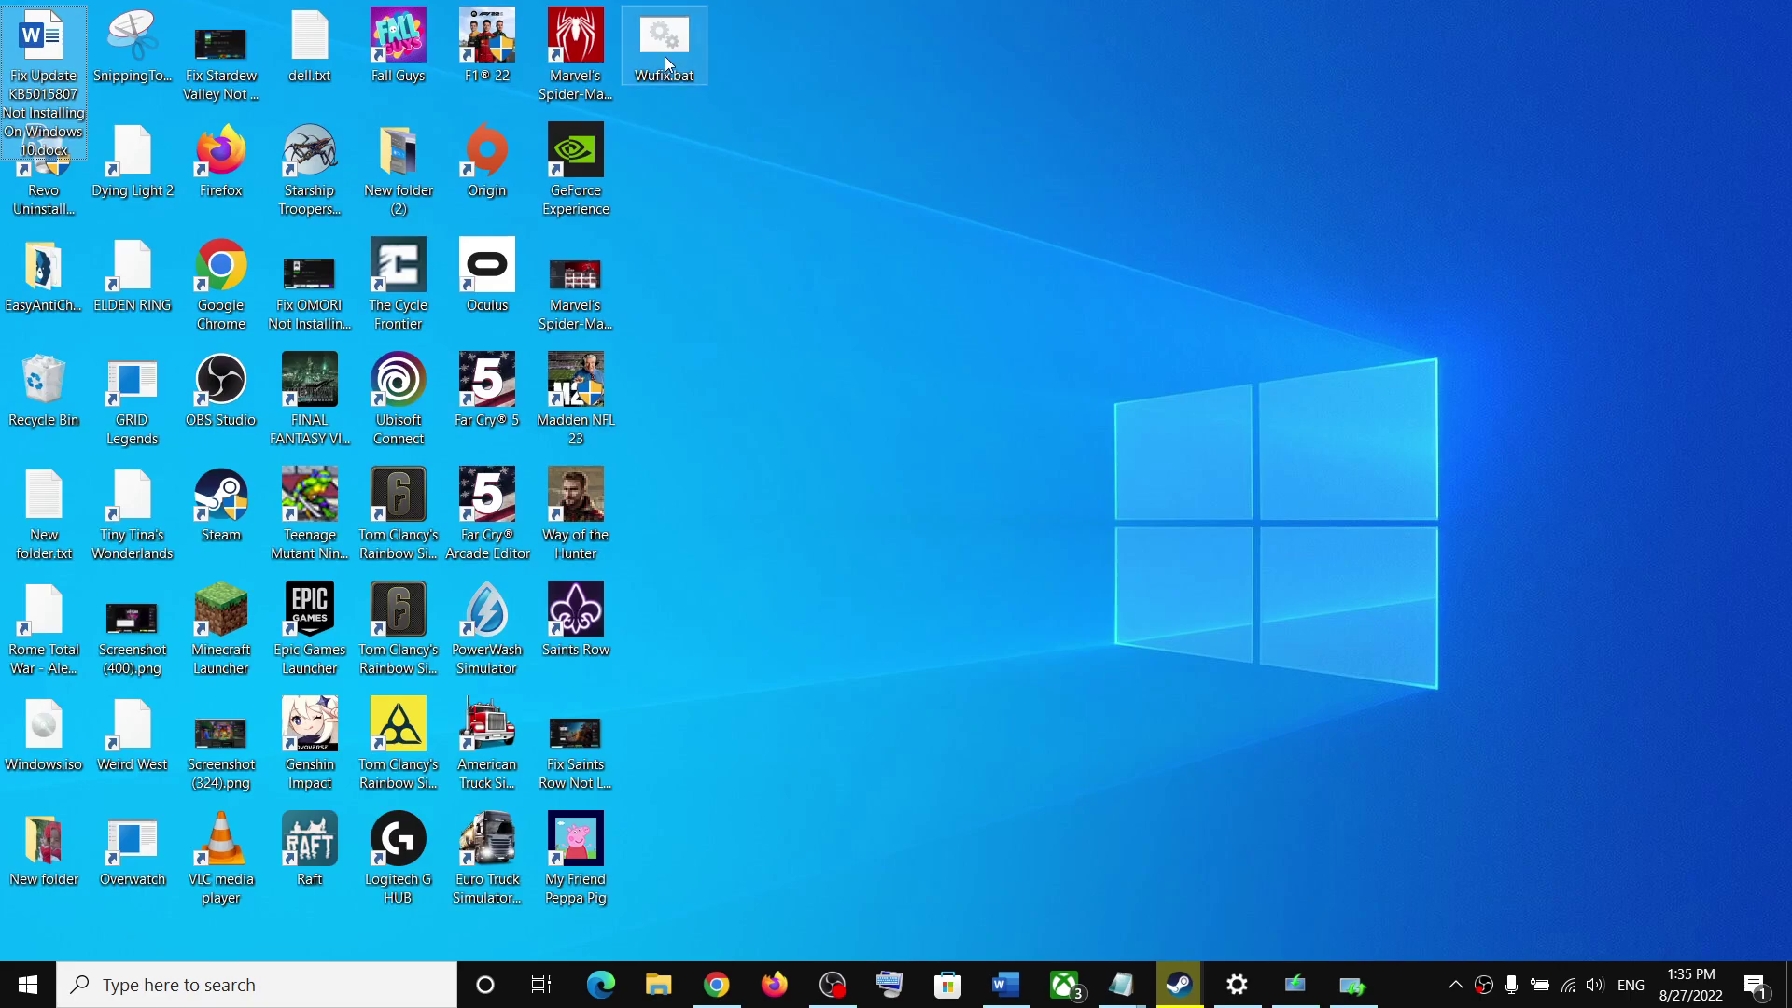
# Run Wufix.bat as administrator and resize and reposition its Command Prompt window.
pyautogui.click(665, 56)
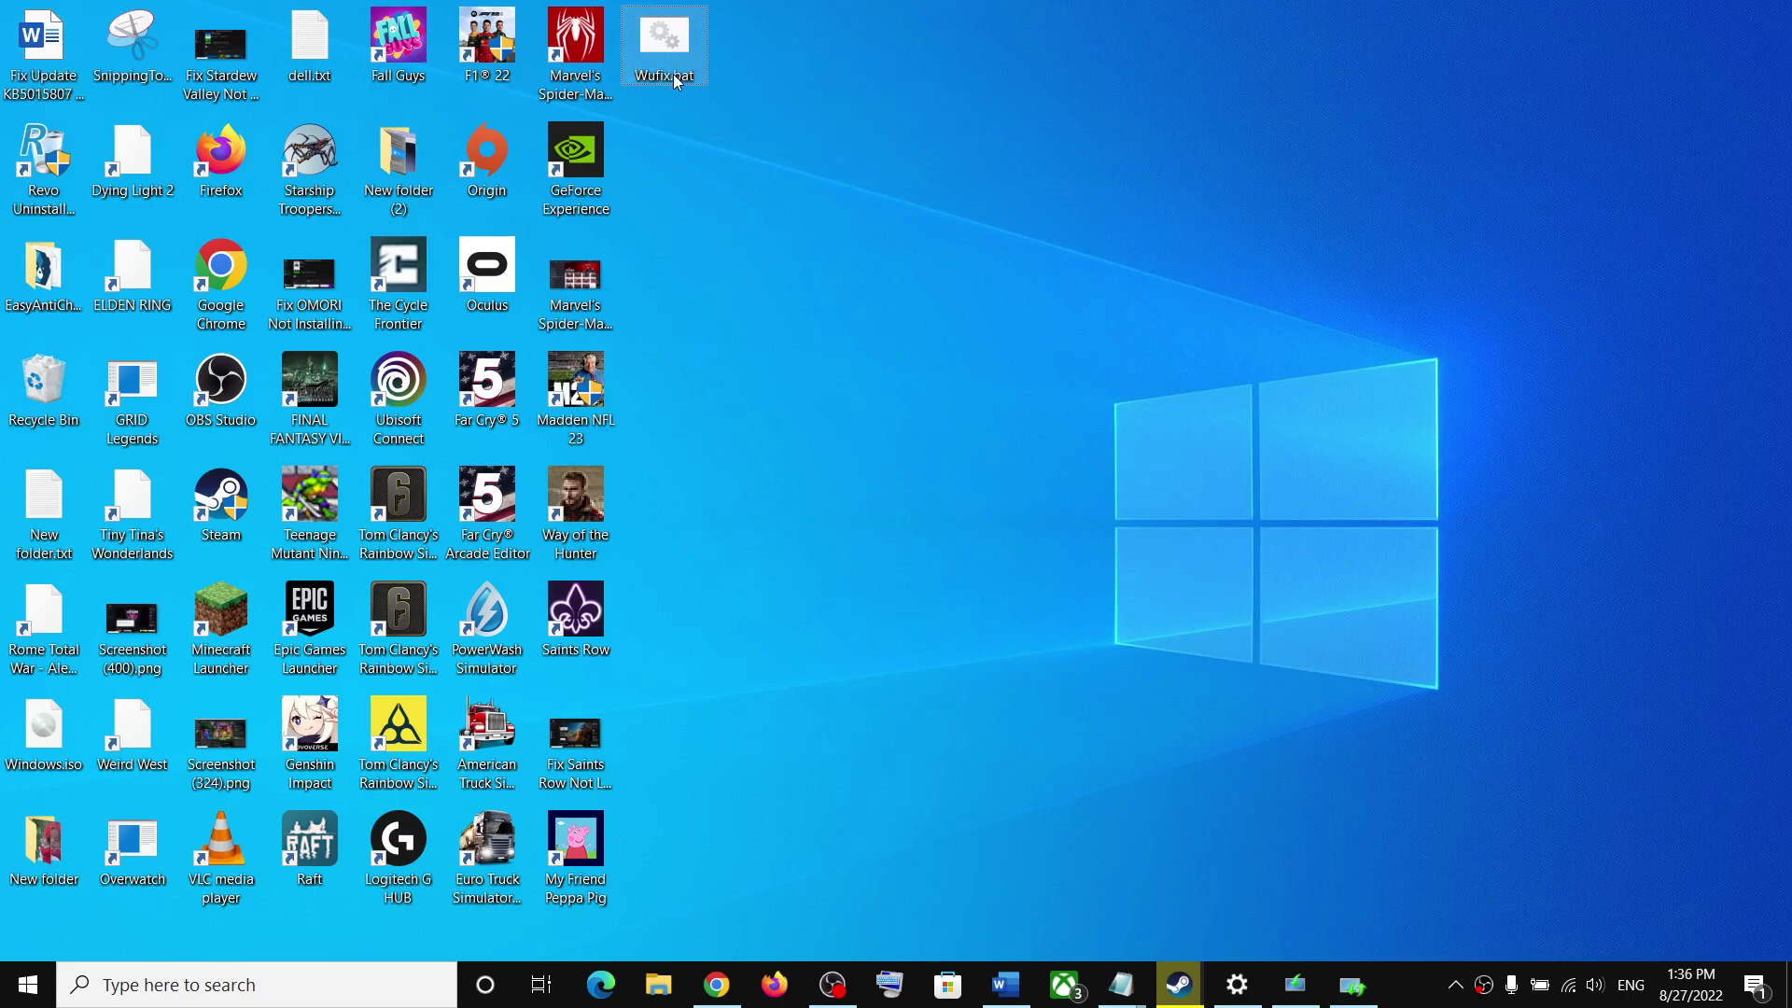
pyautogui.rightClick(668, 67)
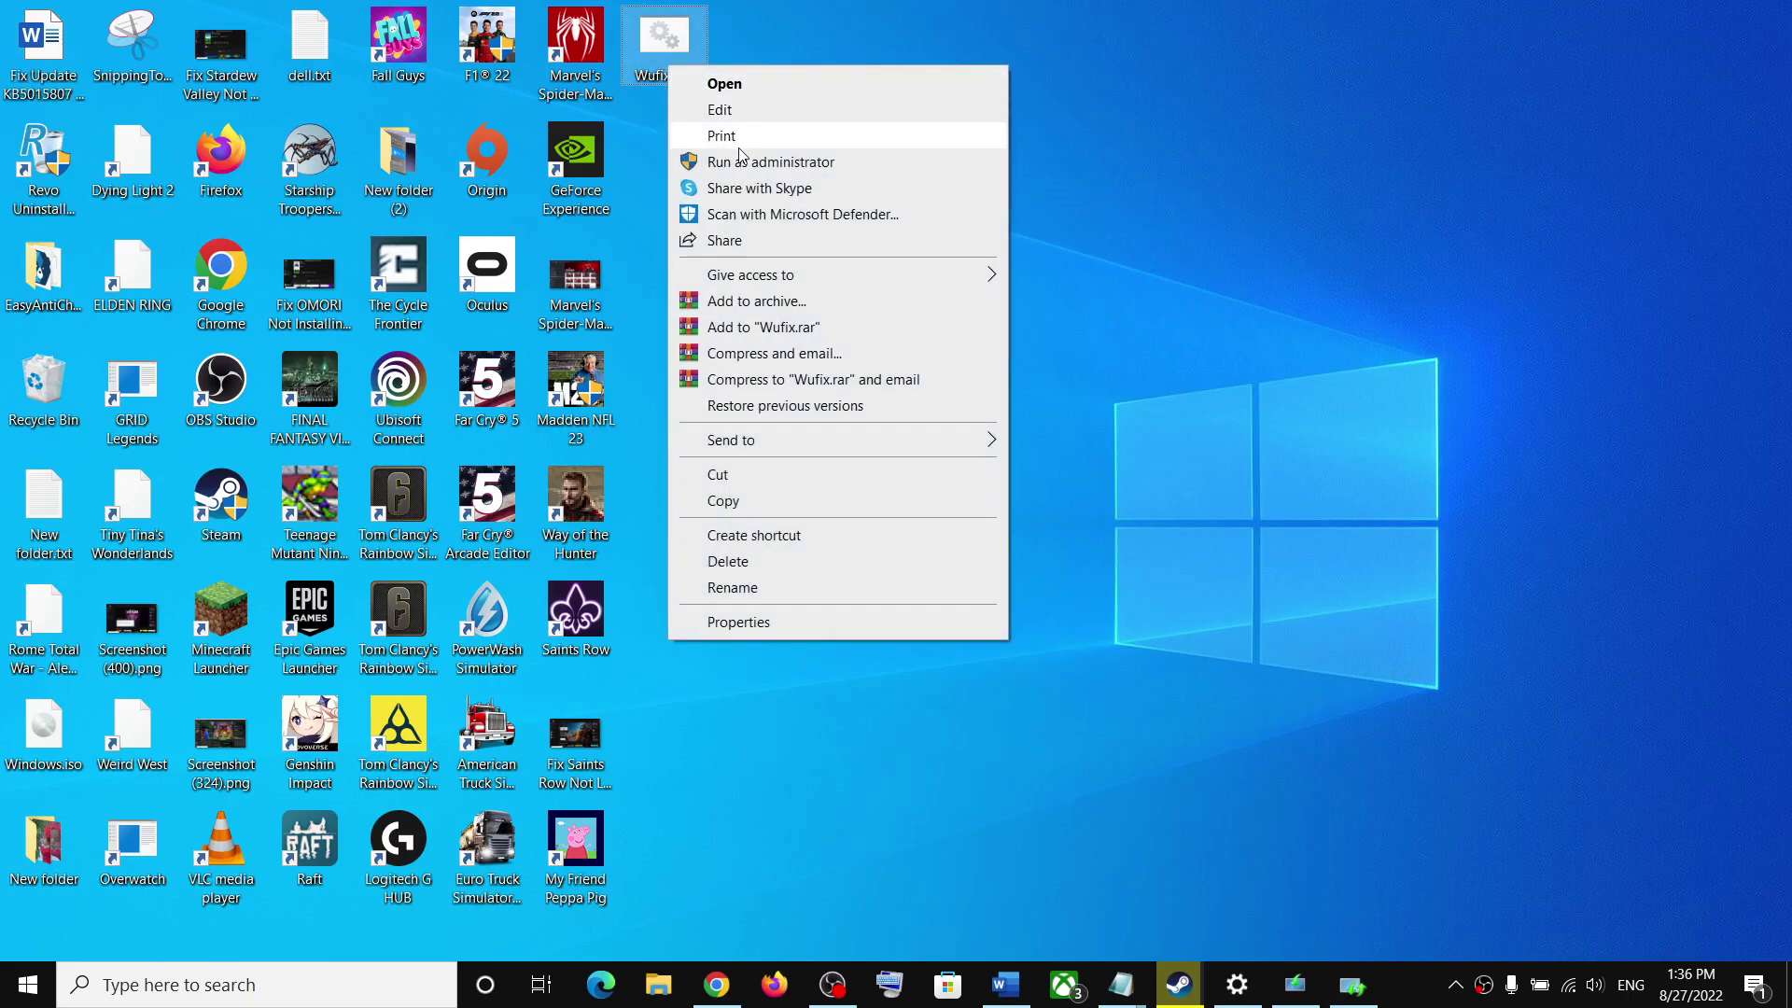
pyautogui.rightClick(676, 51)
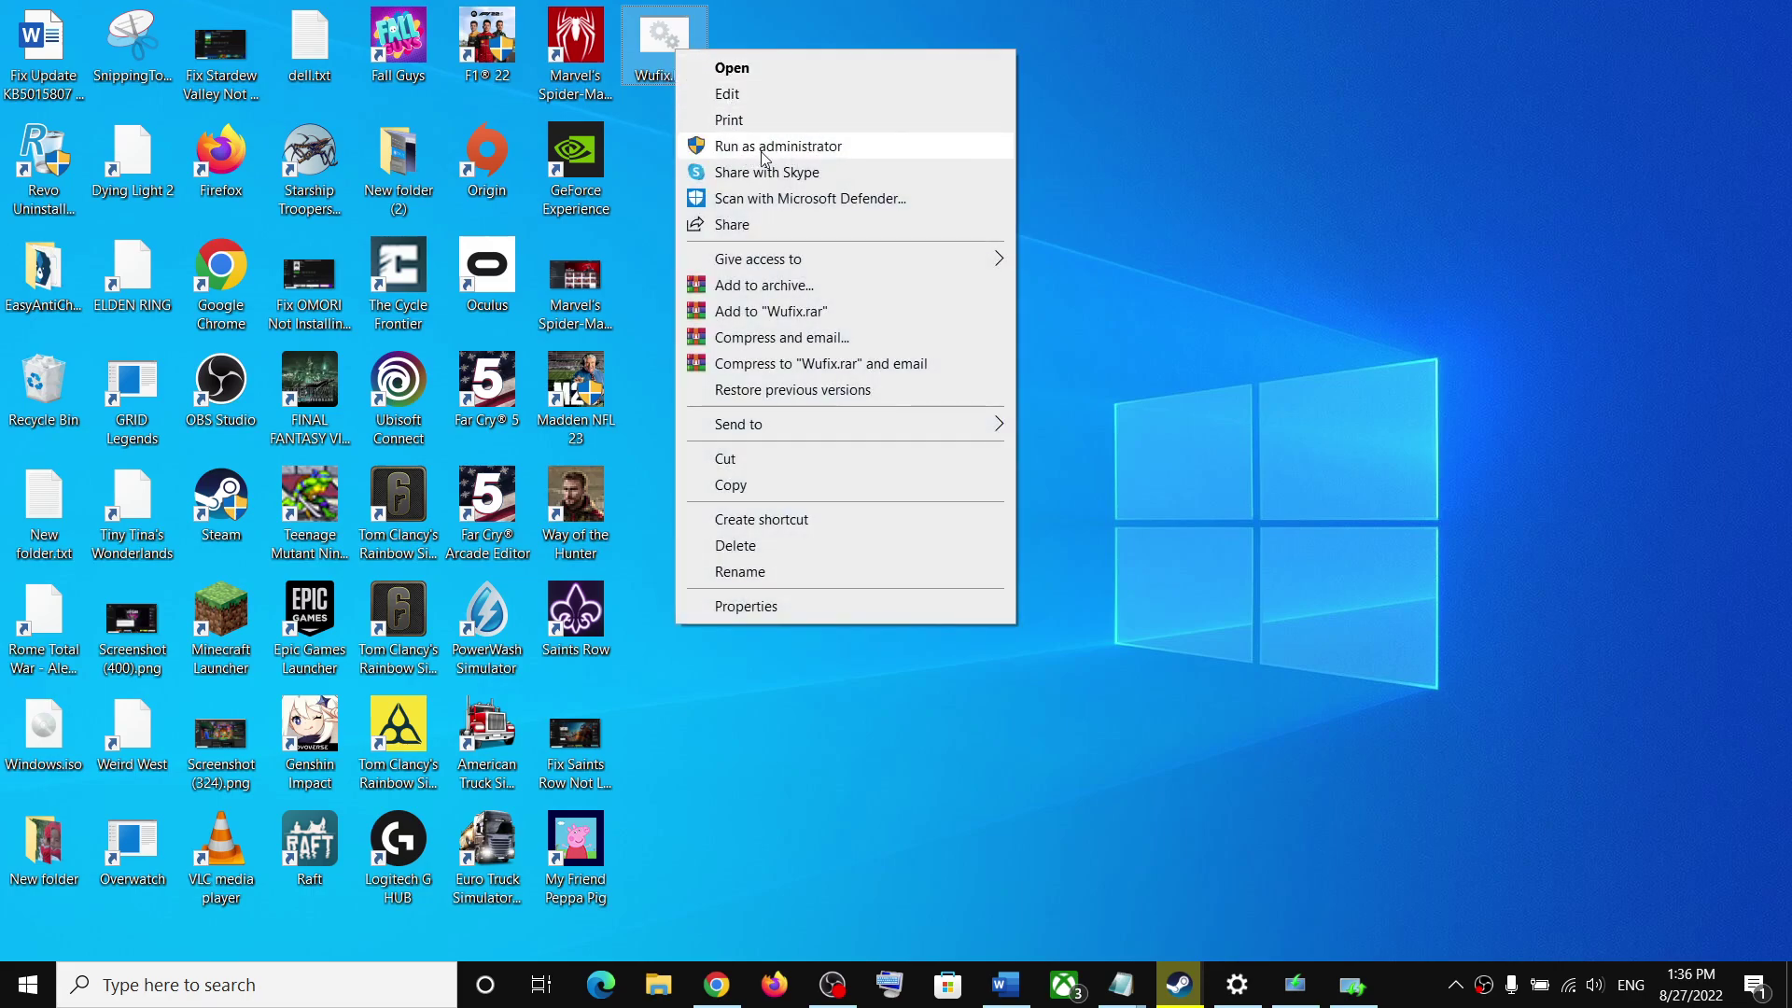
pyautogui.click(814, 154)
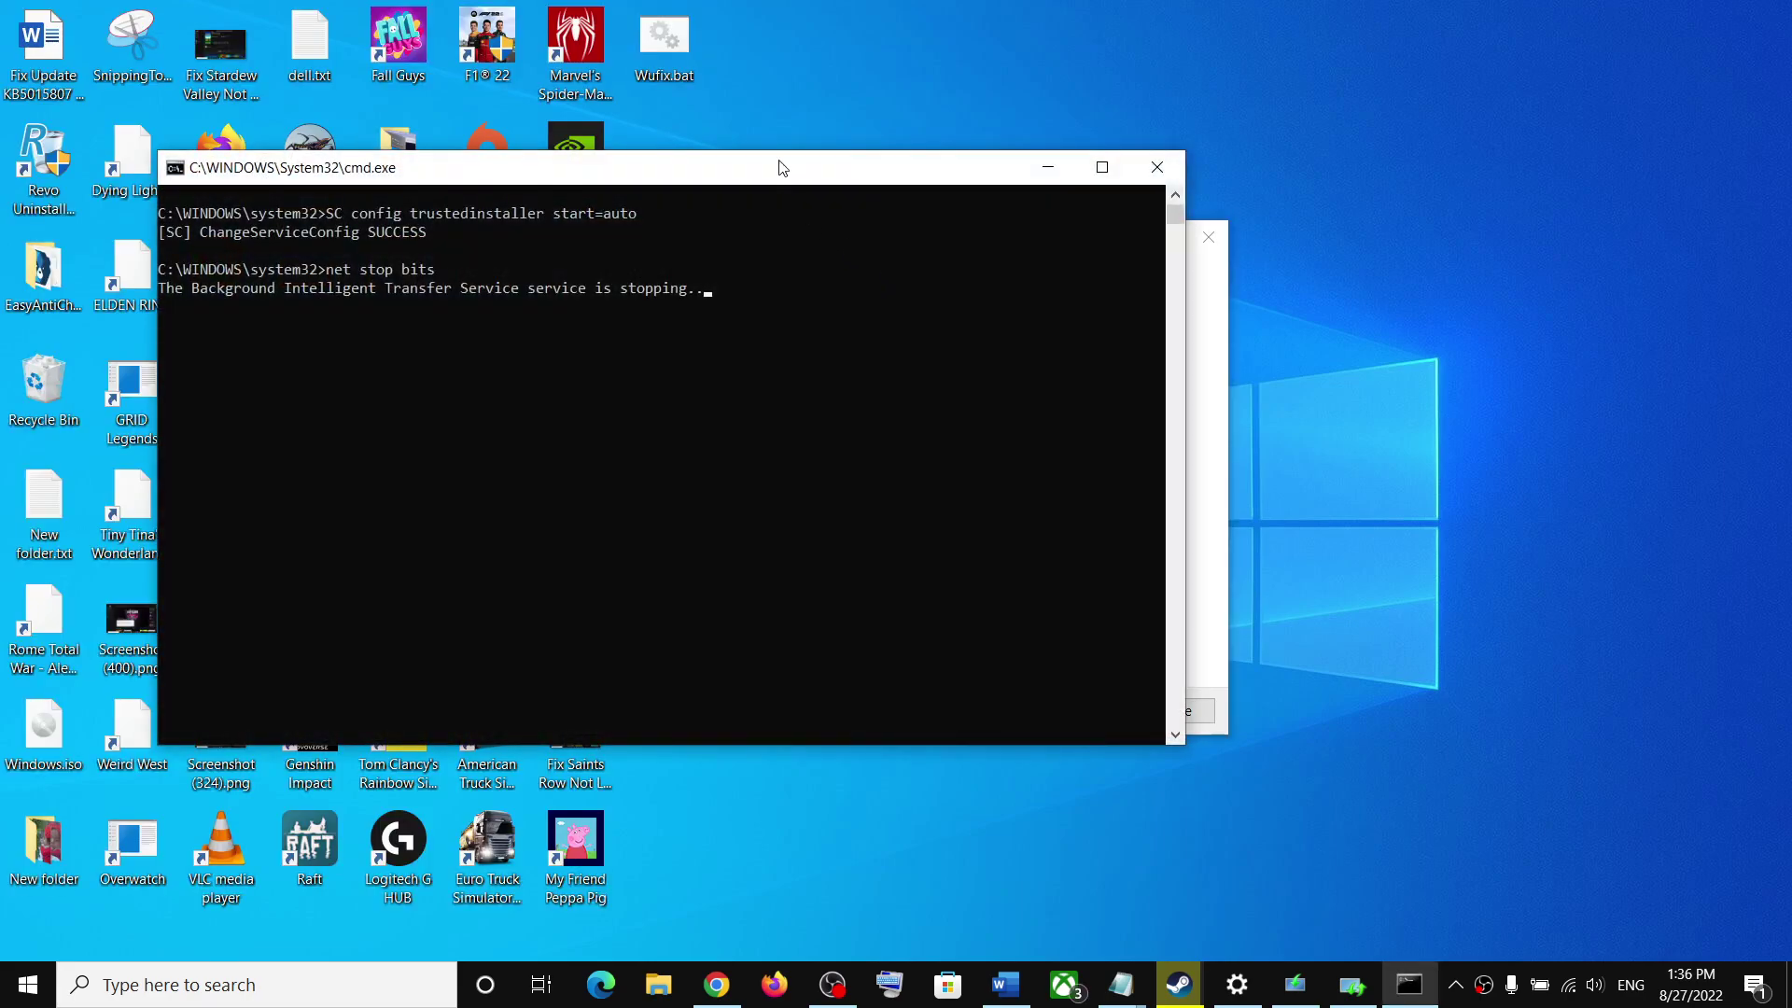
pyautogui.moveTo(782, 154); pyautogui.dragTo(960, 201)
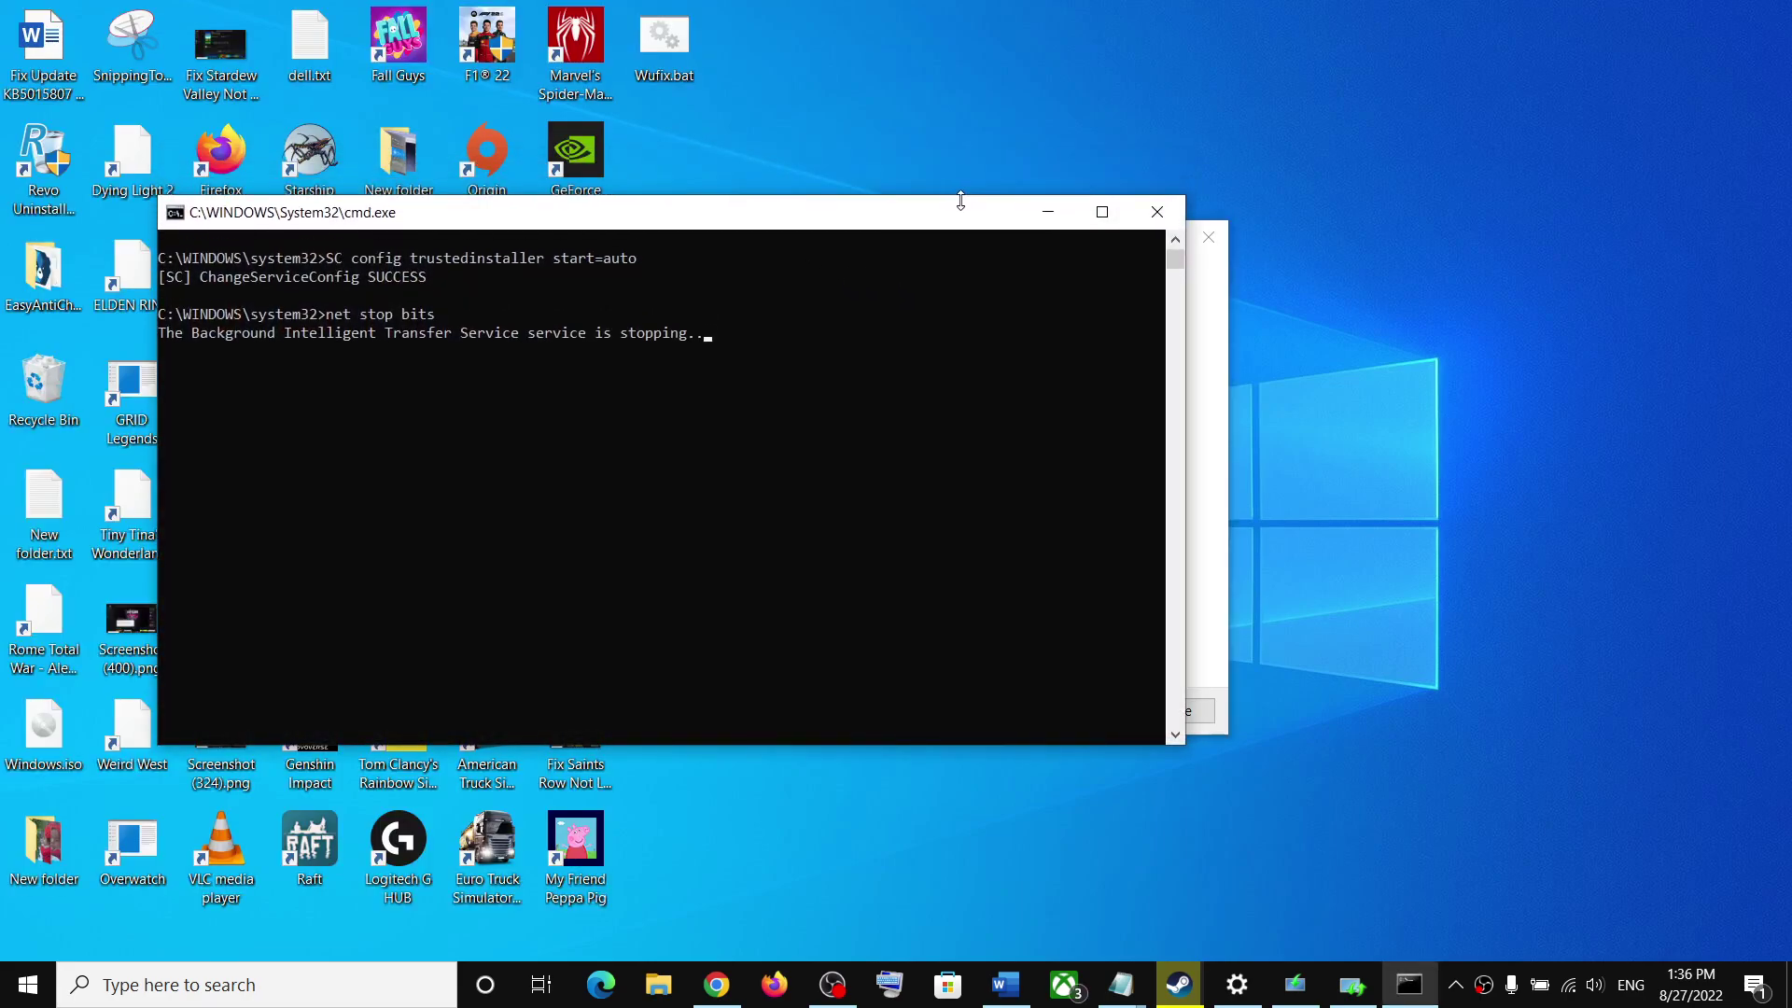
pyautogui.moveTo(849, 230); pyautogui.dragTo(1047, 256)
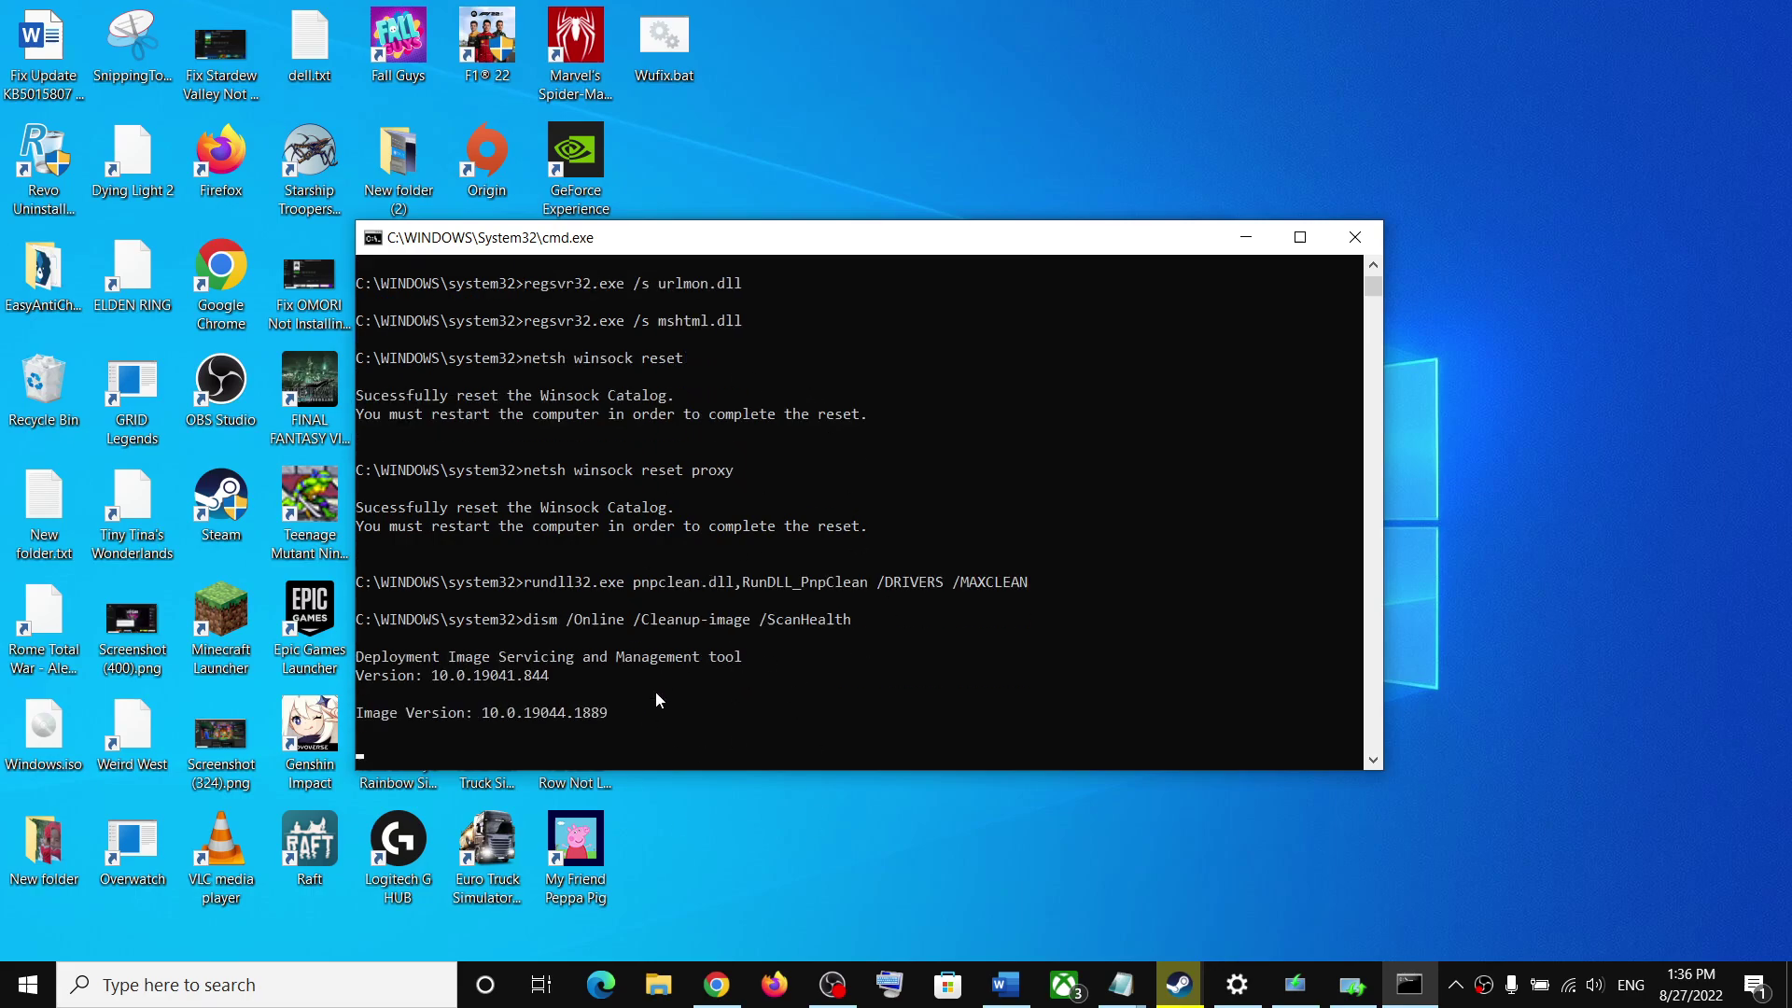
# Show the Start menu's Restart power option, then close the menu without restarting.
pyautogui.click(36, 994)
pyautogui.click(37, 938)
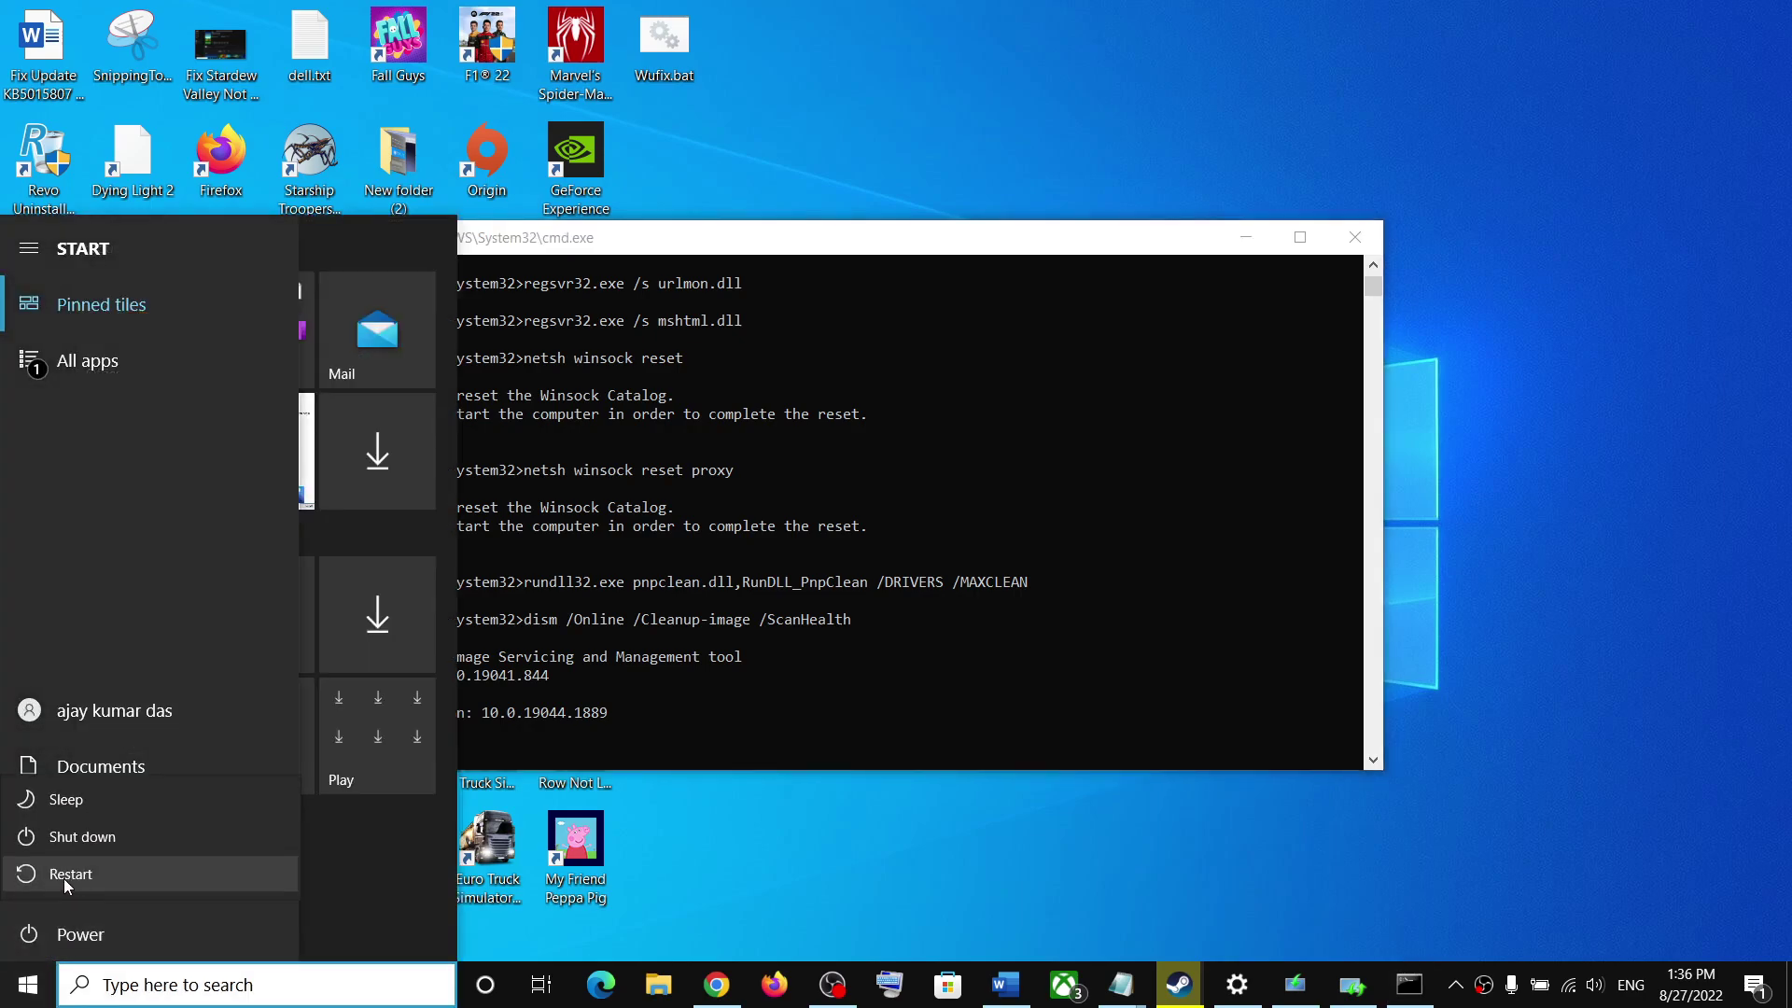
pyautogui.click(1463, 586)
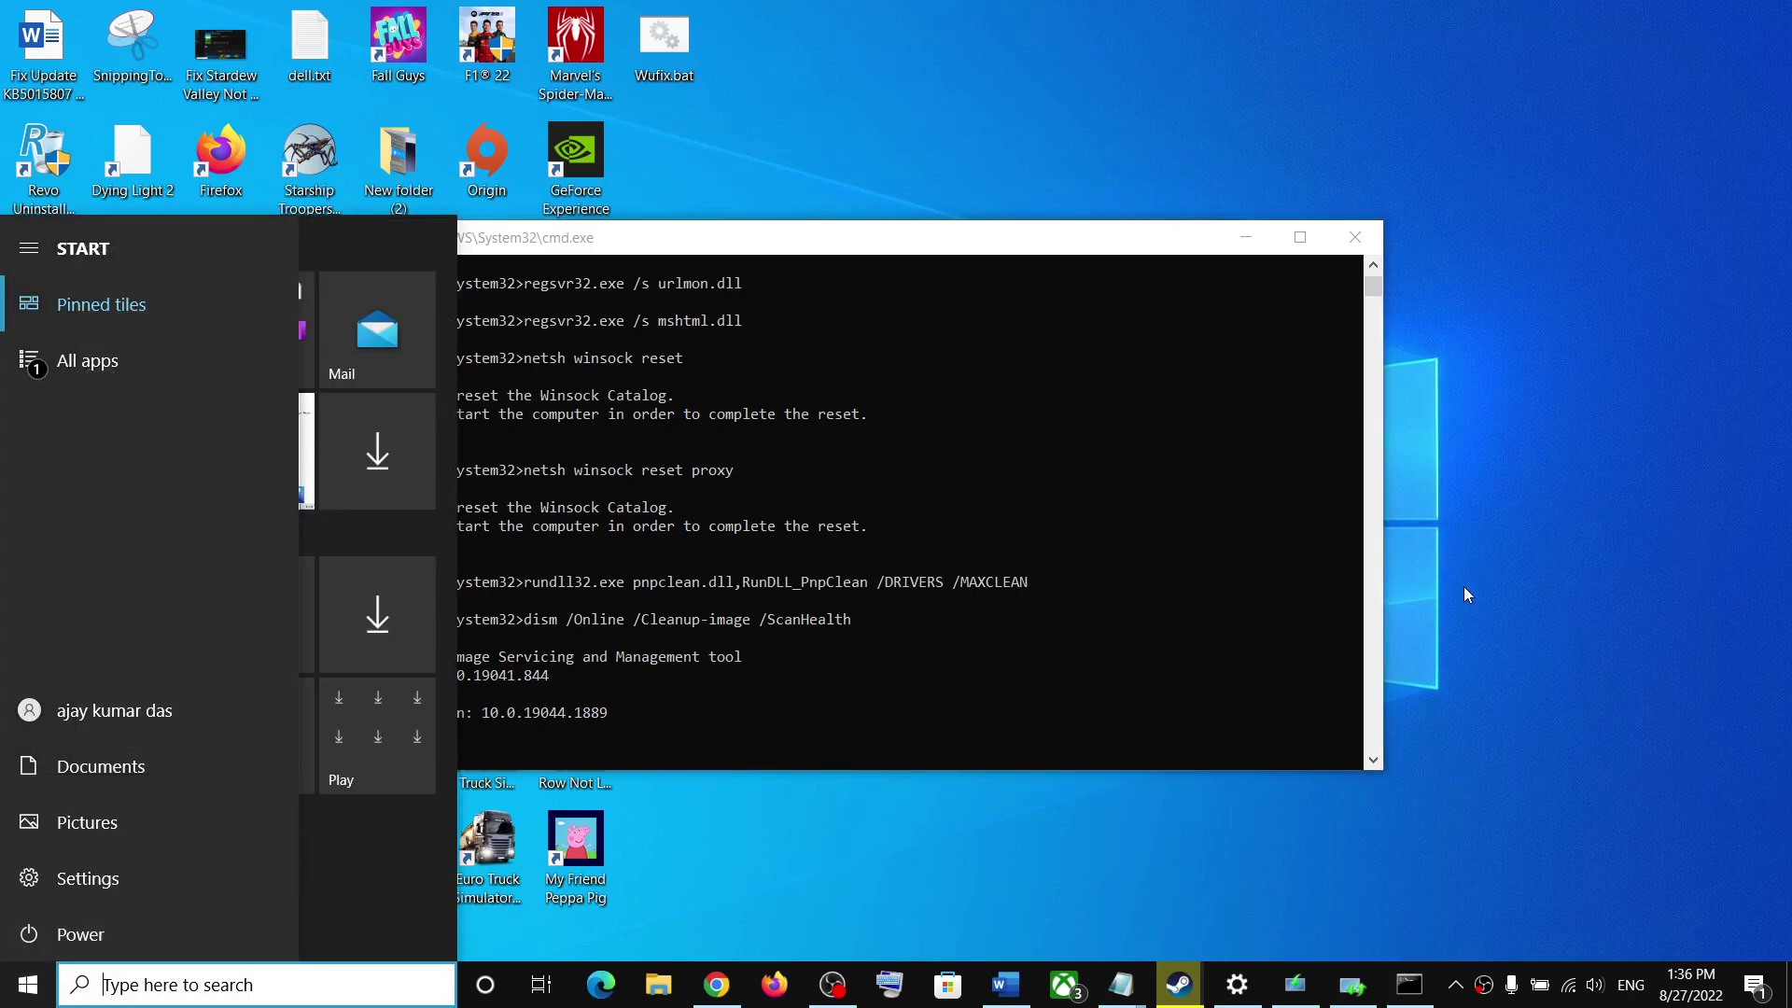
# Locate the Media Creation Tool download link in the Word guide and switch to Chrome's page.
pyautogui.click(1008, 988)
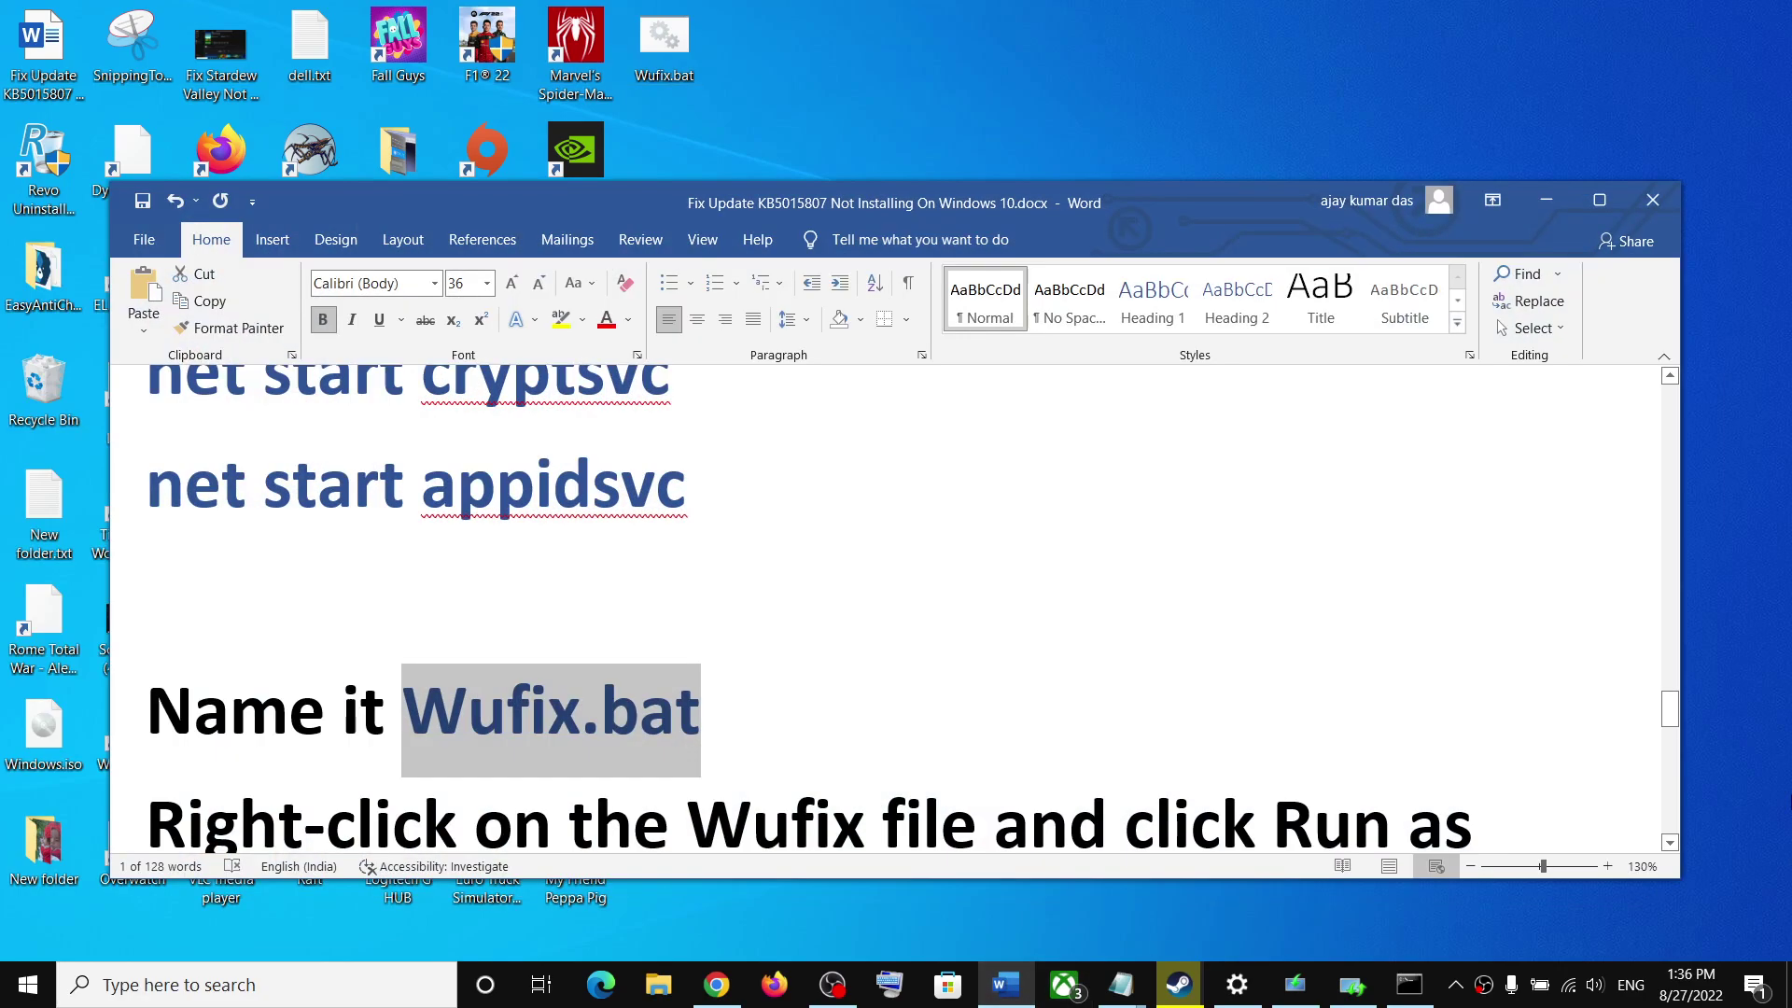
pyautogui.scroll(-6, 662, 677)
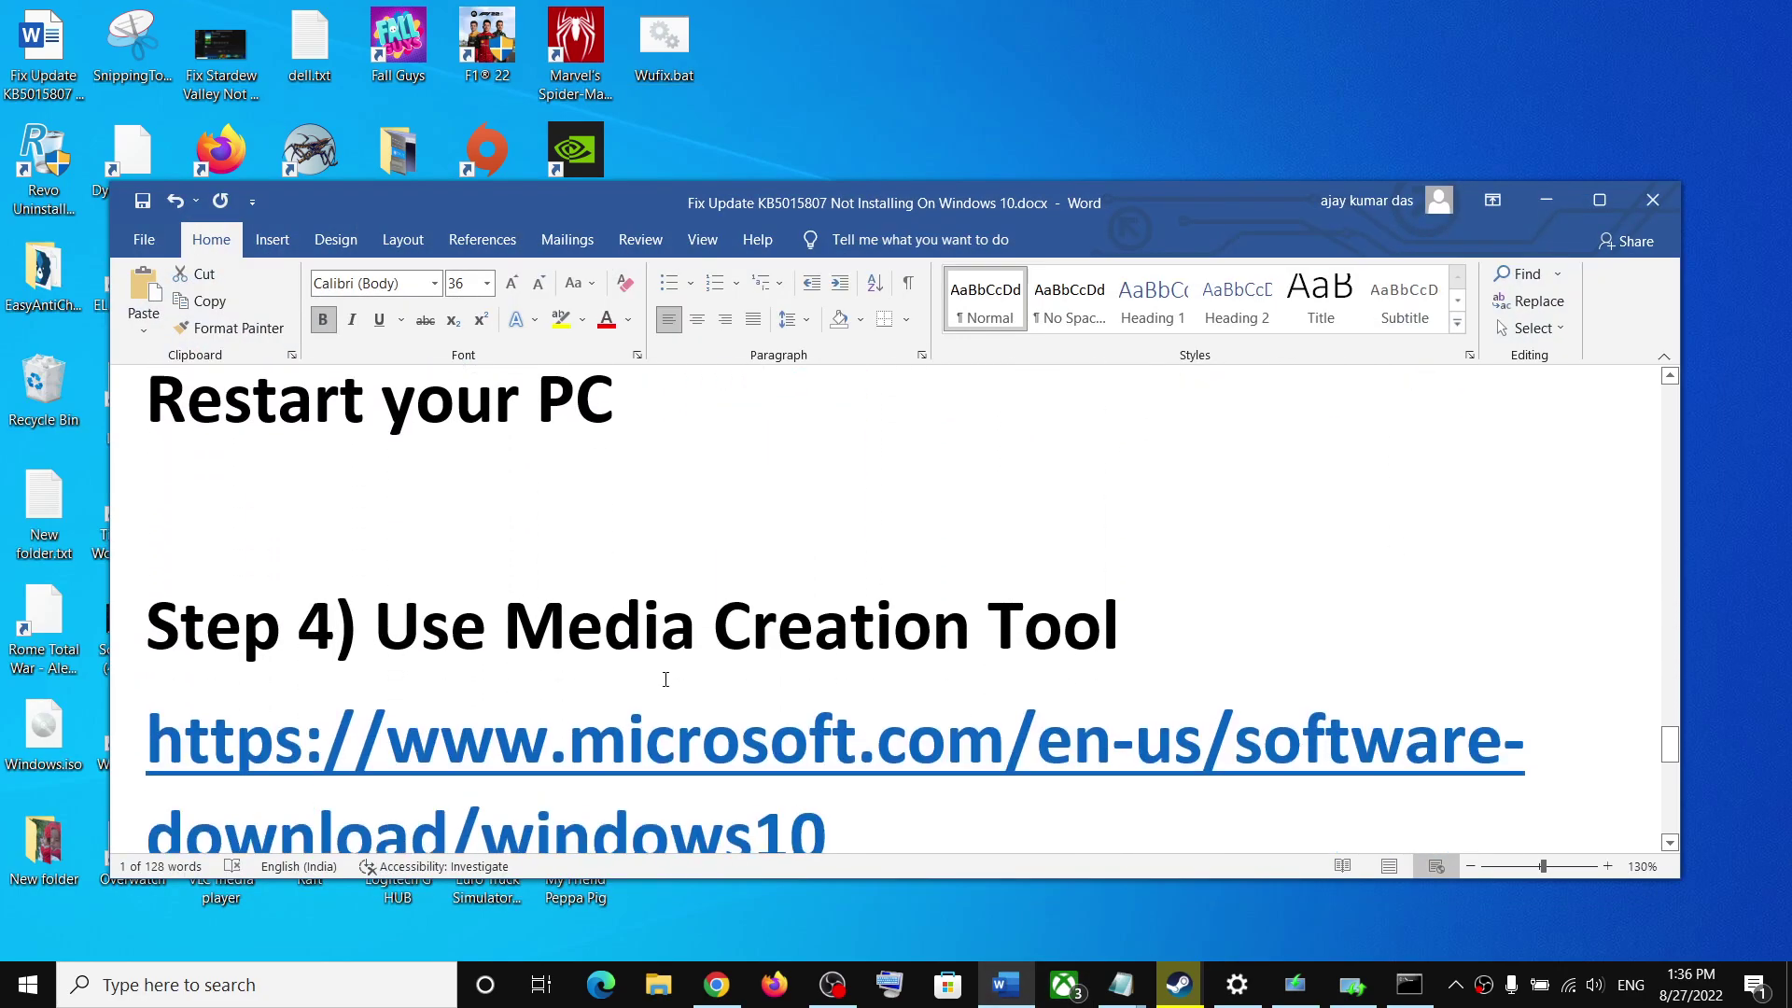
pyautogui.moveTo(388, 601); pyautogui.dragTo(1134, 606)
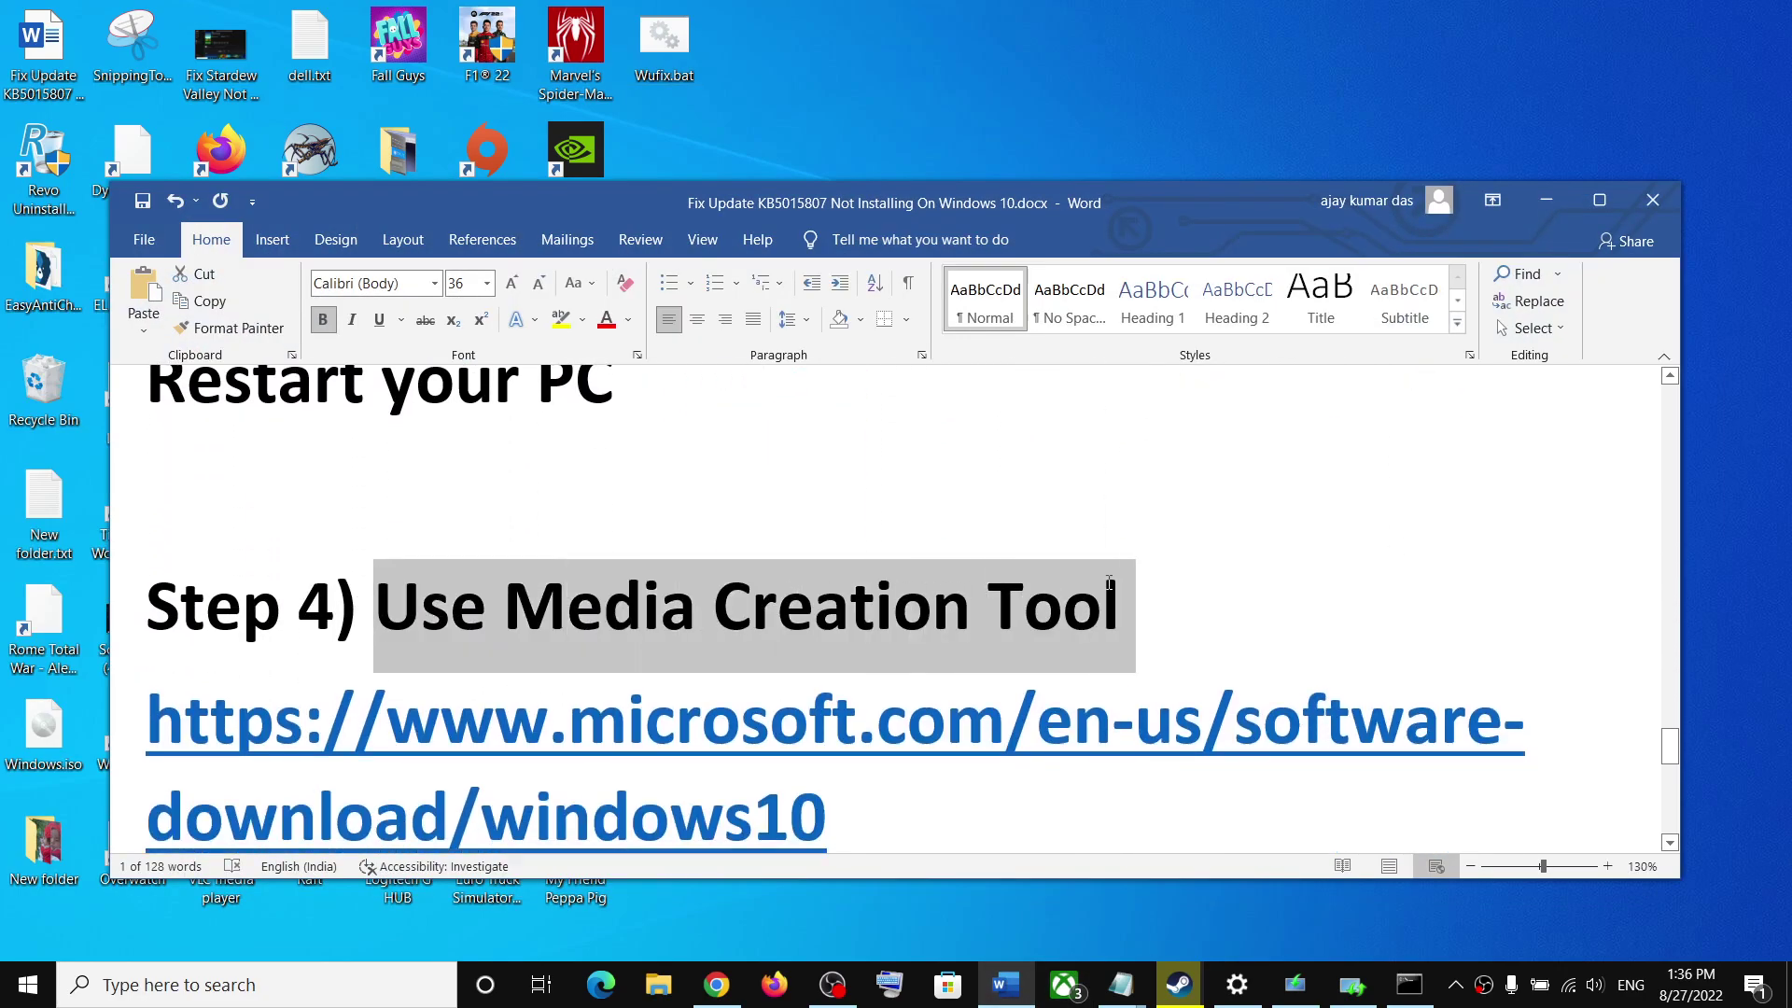
pyautogui.scroll(-2, 800, 703)
pyautogui.tripleClick(878, 681)
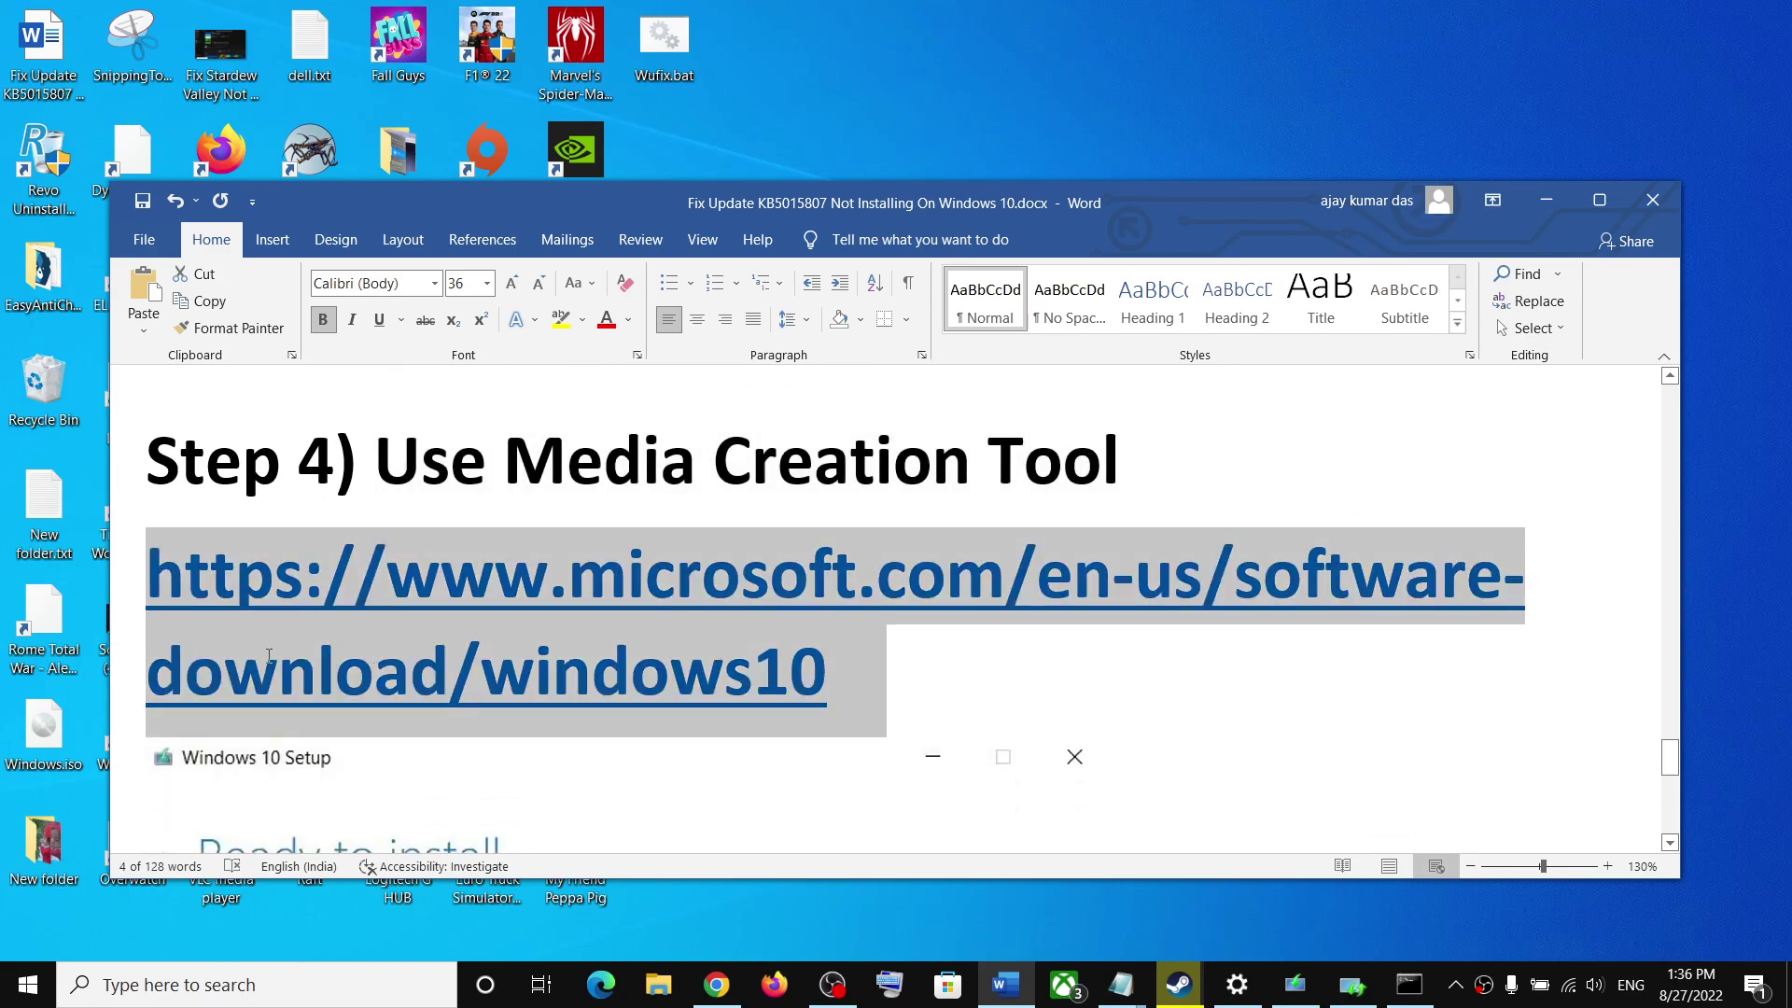
pyautogui.click(727, 994)
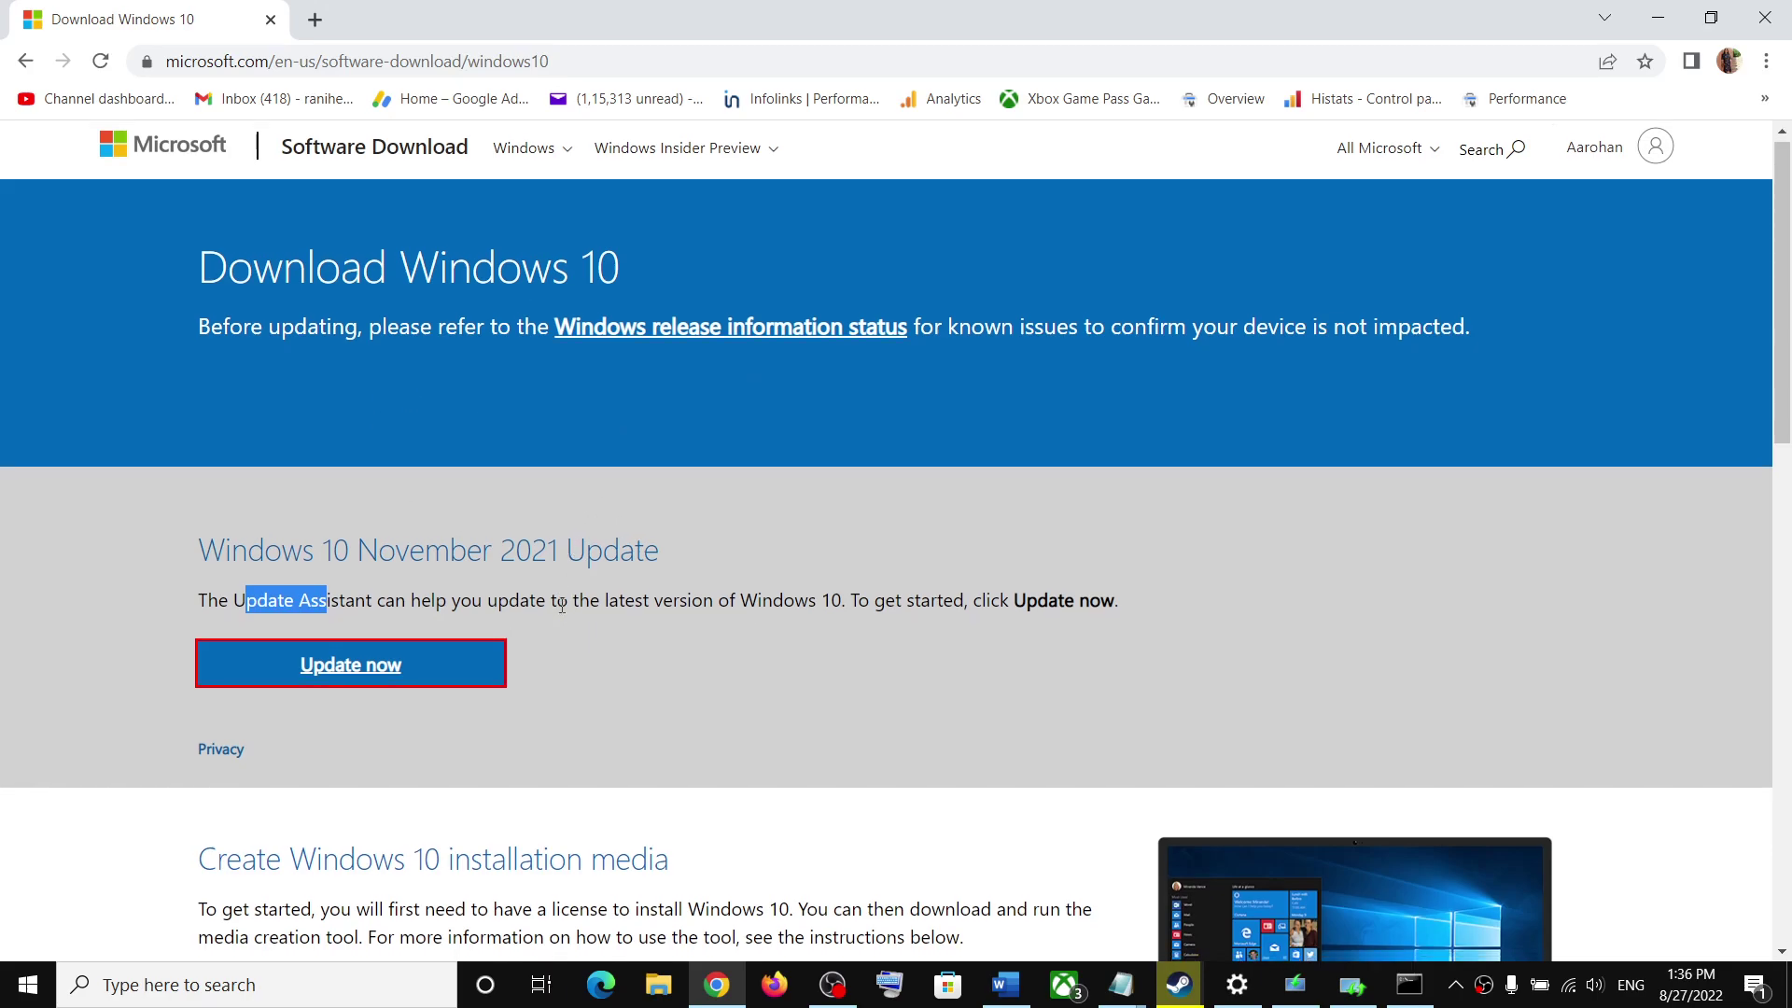
# Download and run MediaCreationTool, accept the licence, and choose Upgrade this PC now.
pyautogui.scroll(-5, 569, 560)
pyautogui.moveTo(198, 478); pyautogui.dragTo(362, 478)
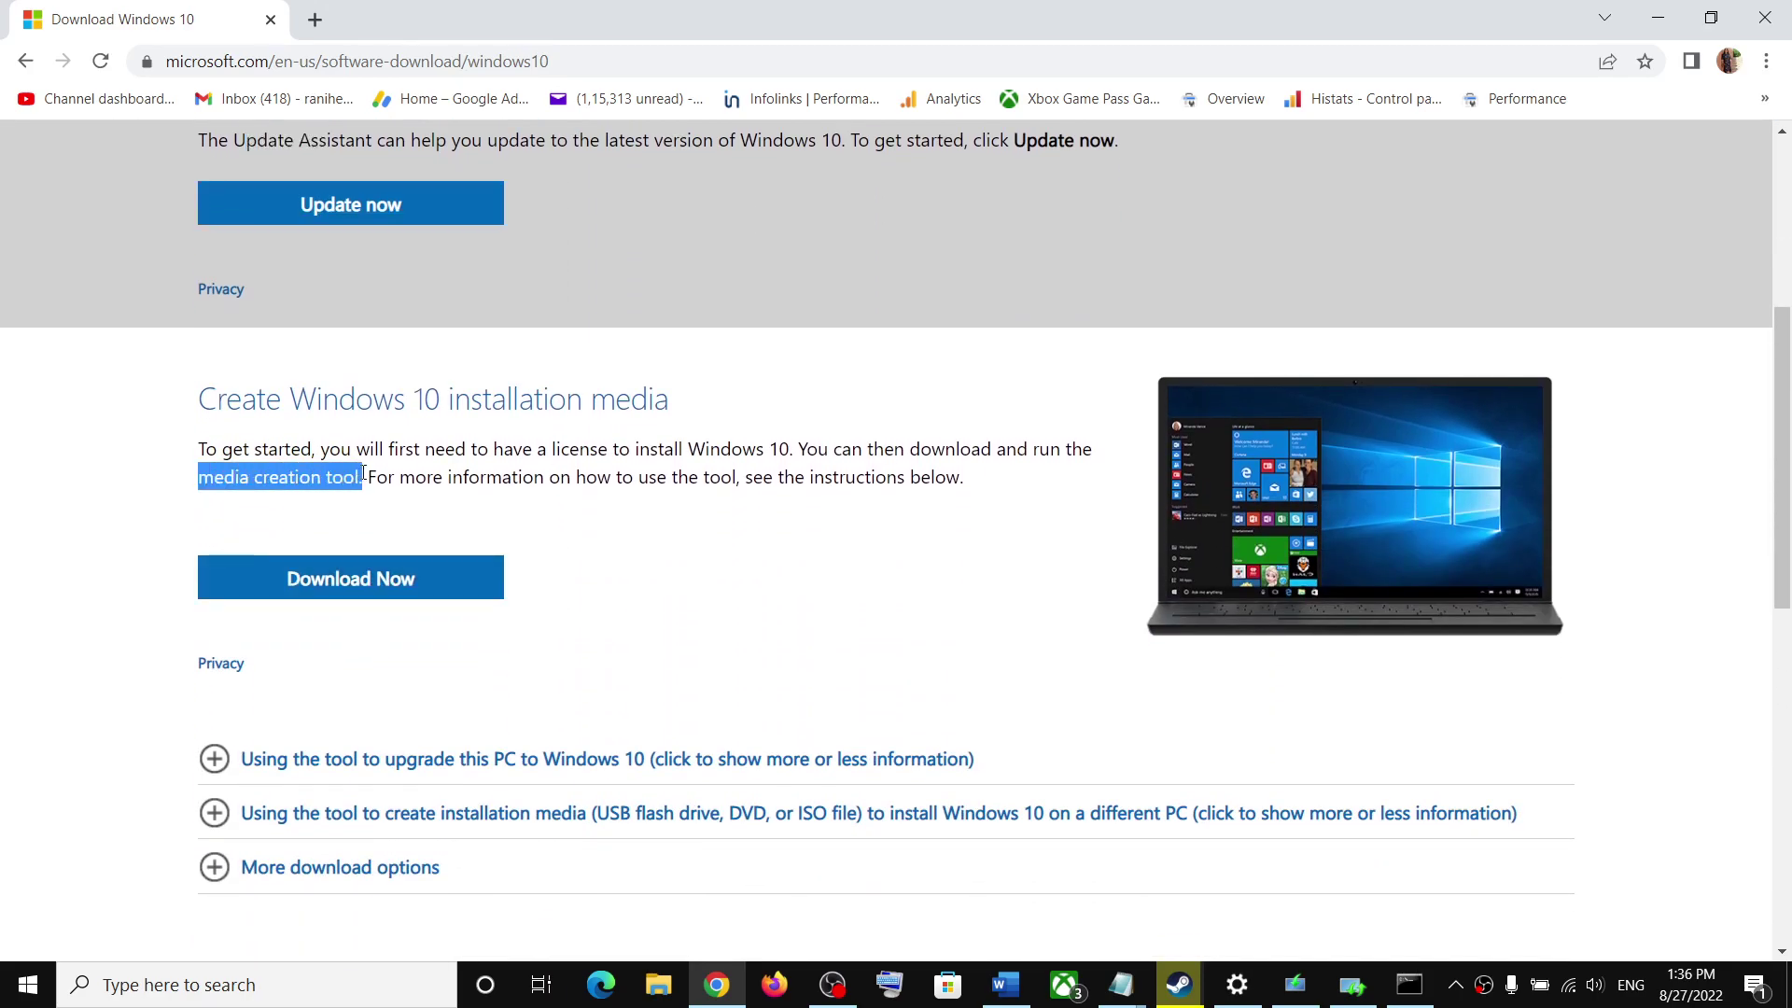
pyautogui.click(343, 590)
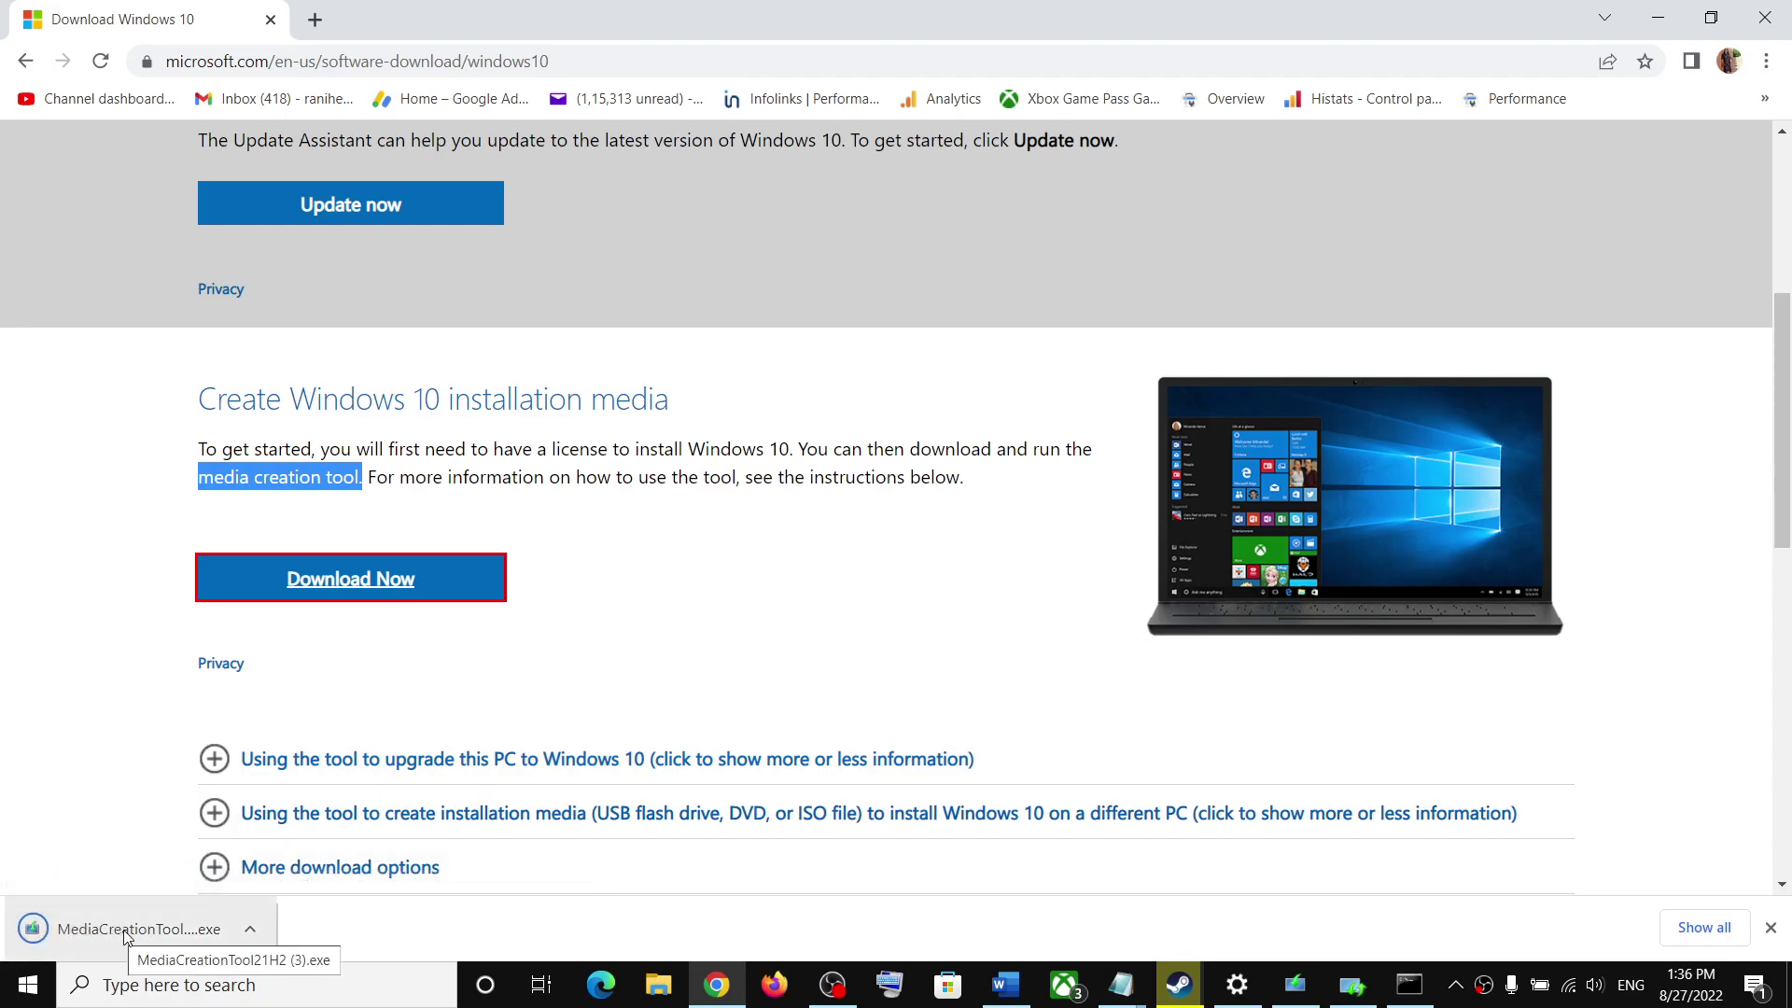
pyautogui.click(1297, 982)
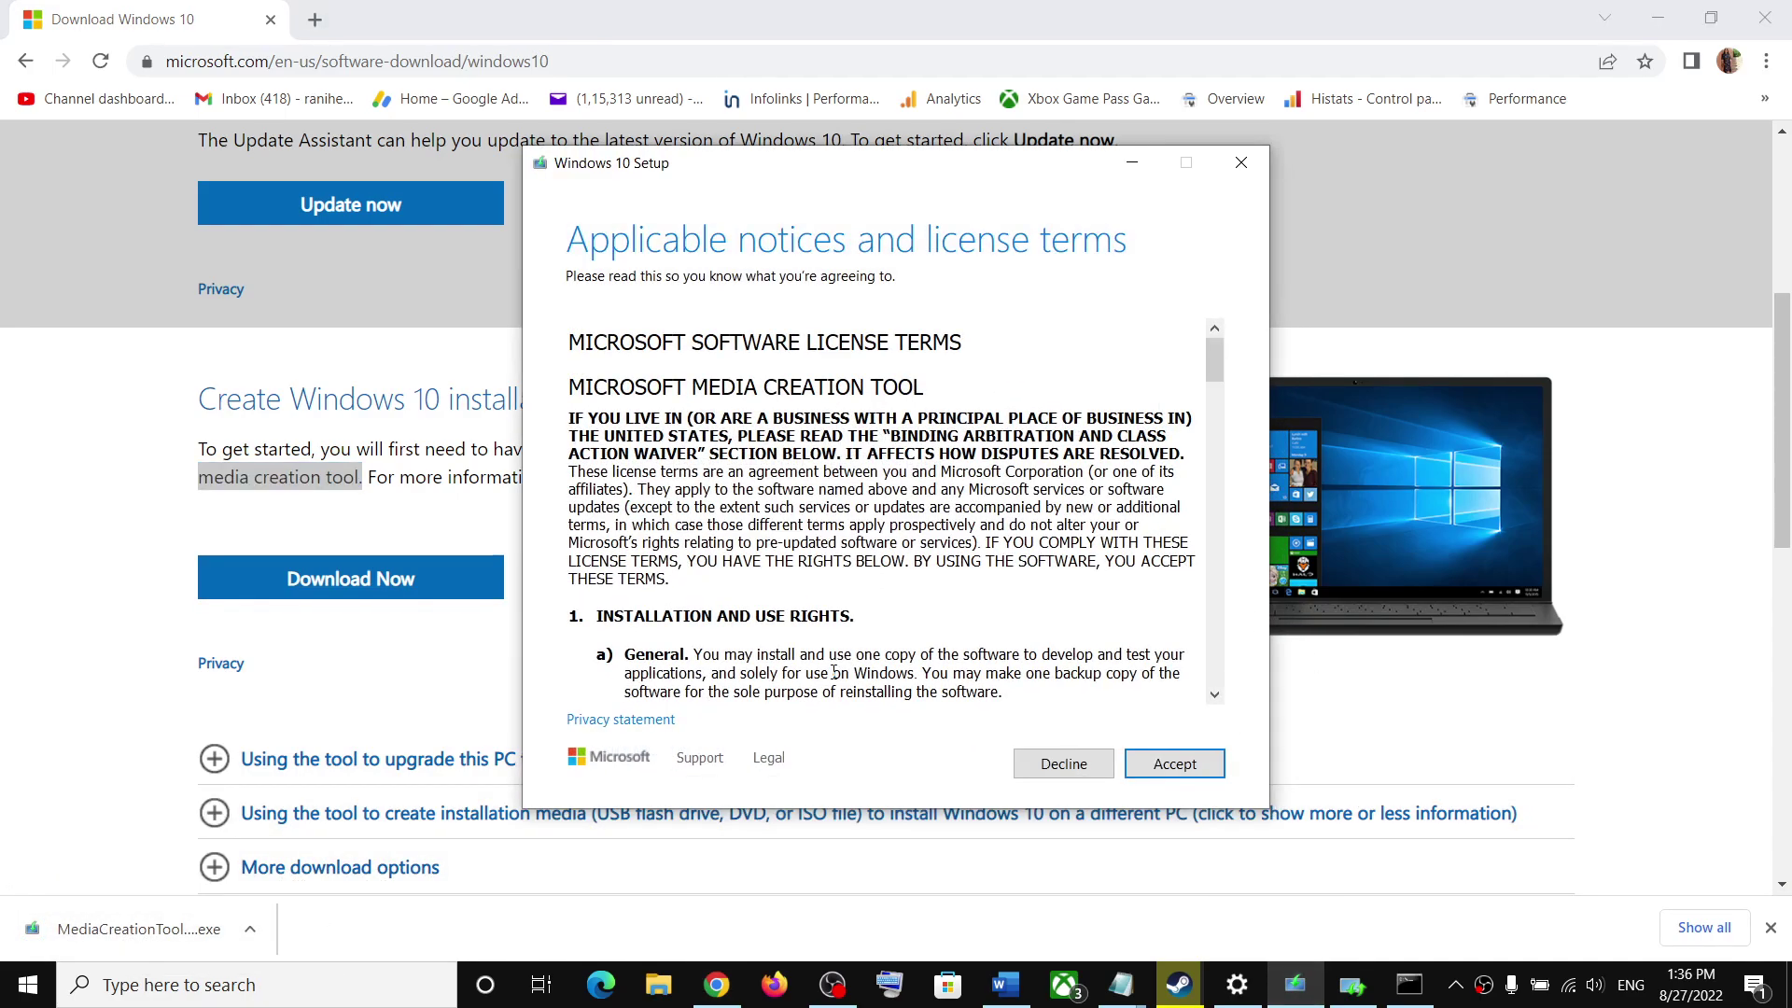
pyautogui.click(1204, 771)
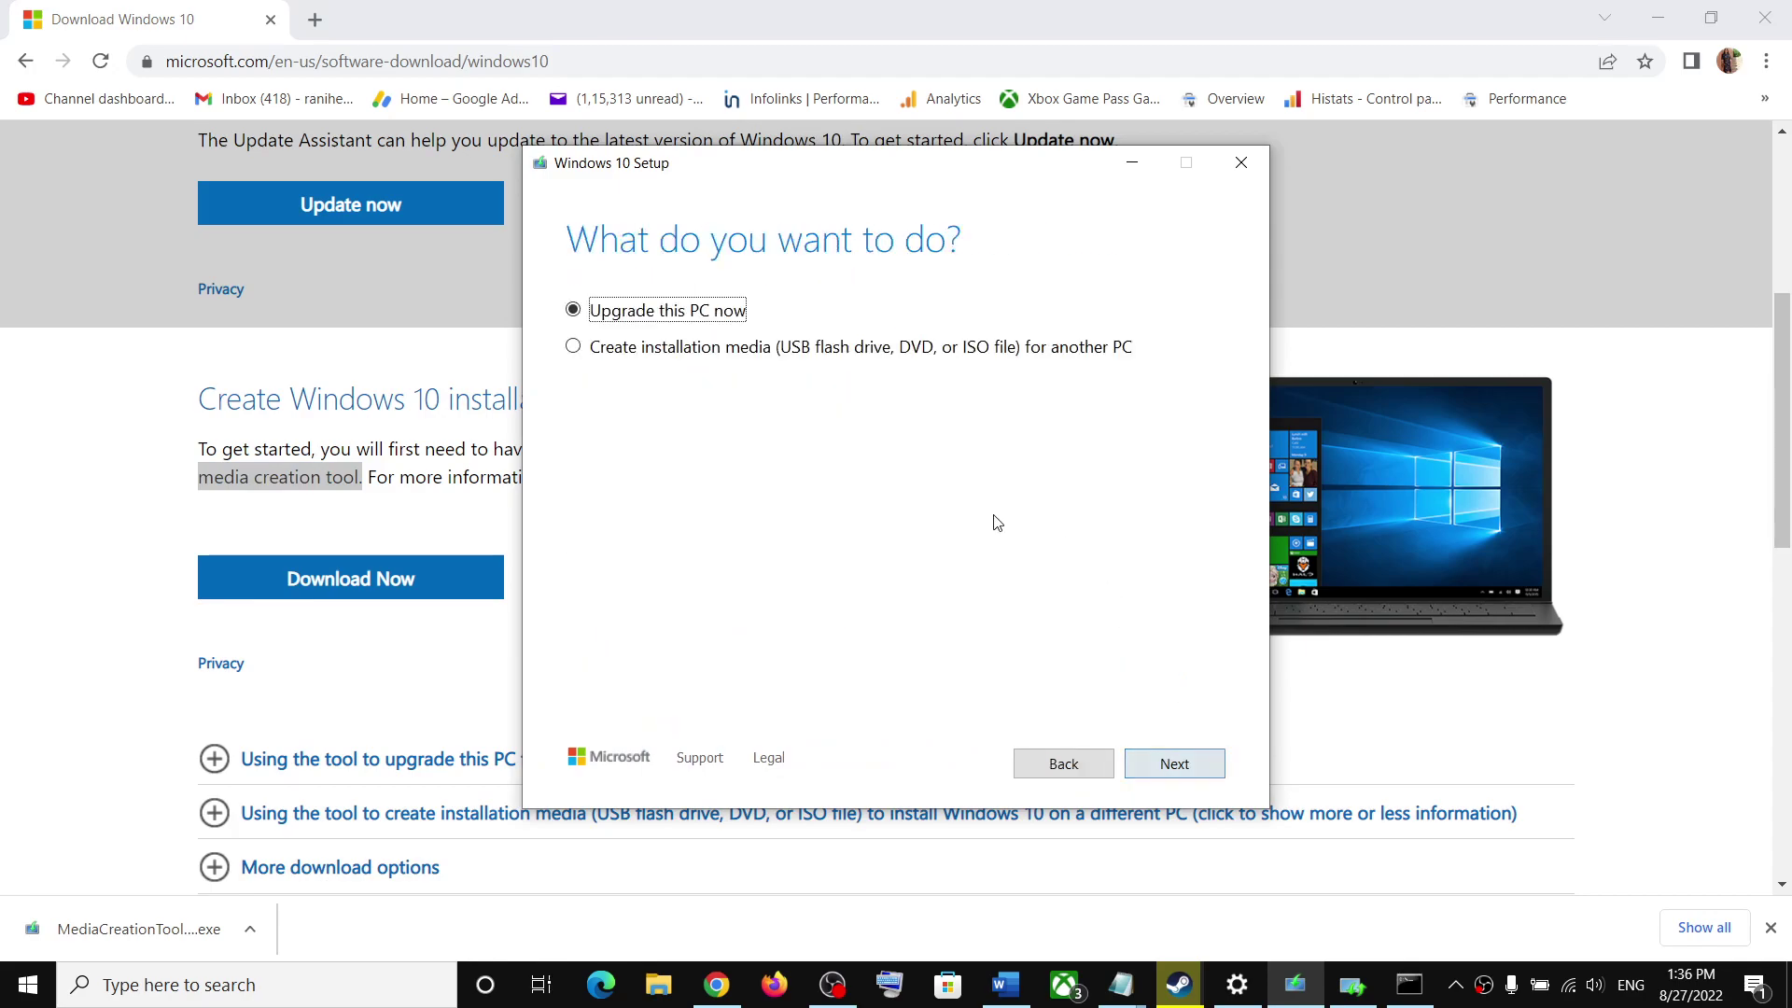
pyautogui.click(1165, 770)
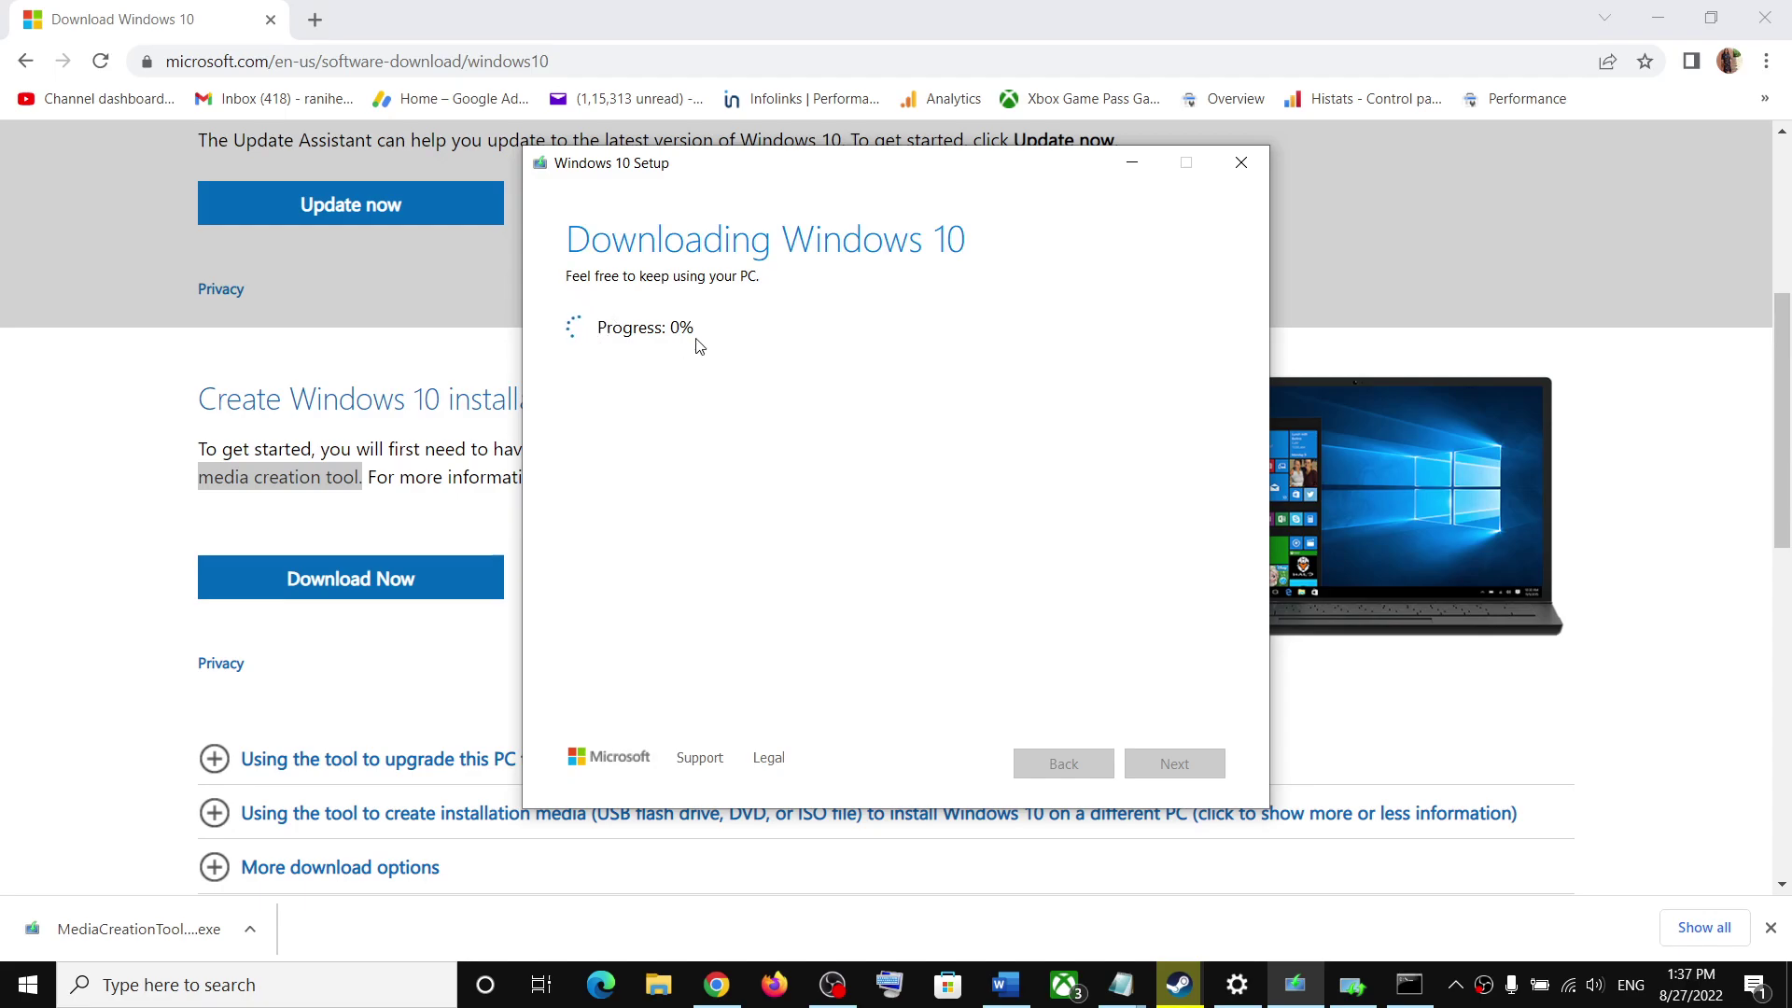
# Maximize the Word guide and scroll through its Ready to install screenshot.
pyautogui.click(1005, 985)
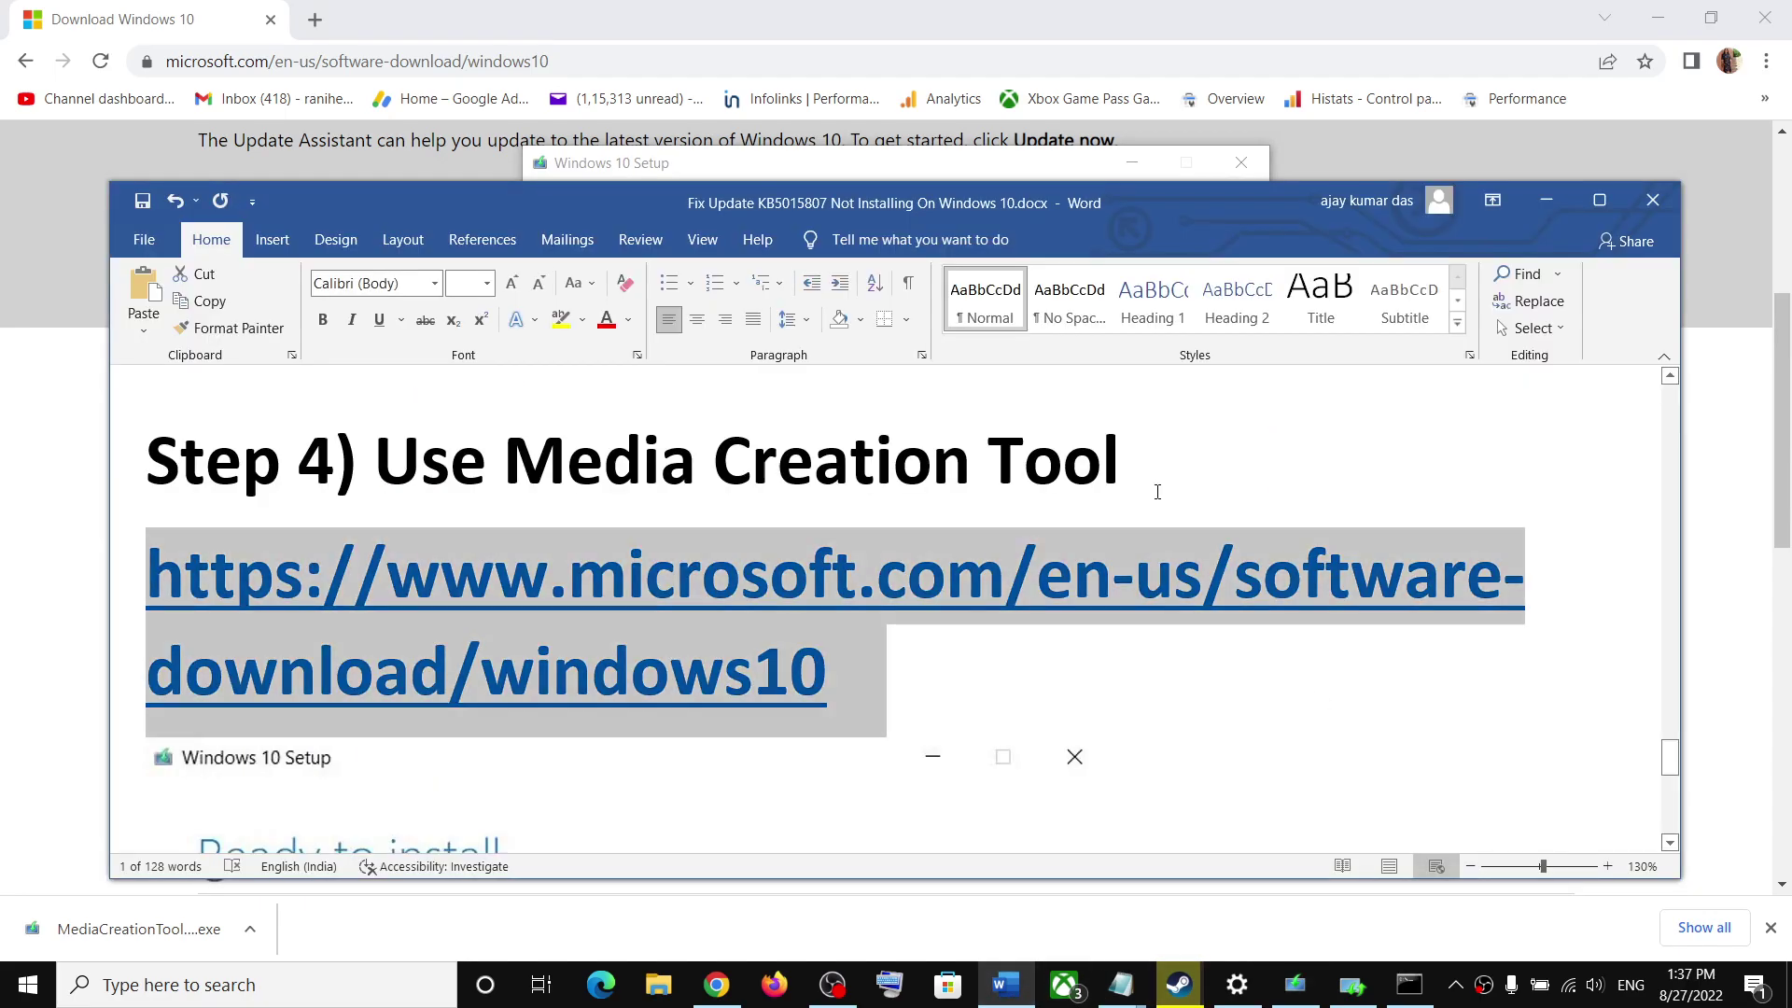
pyautogui.scroll(-4, 1157, 492)
pyautogui.click(1593, 203)
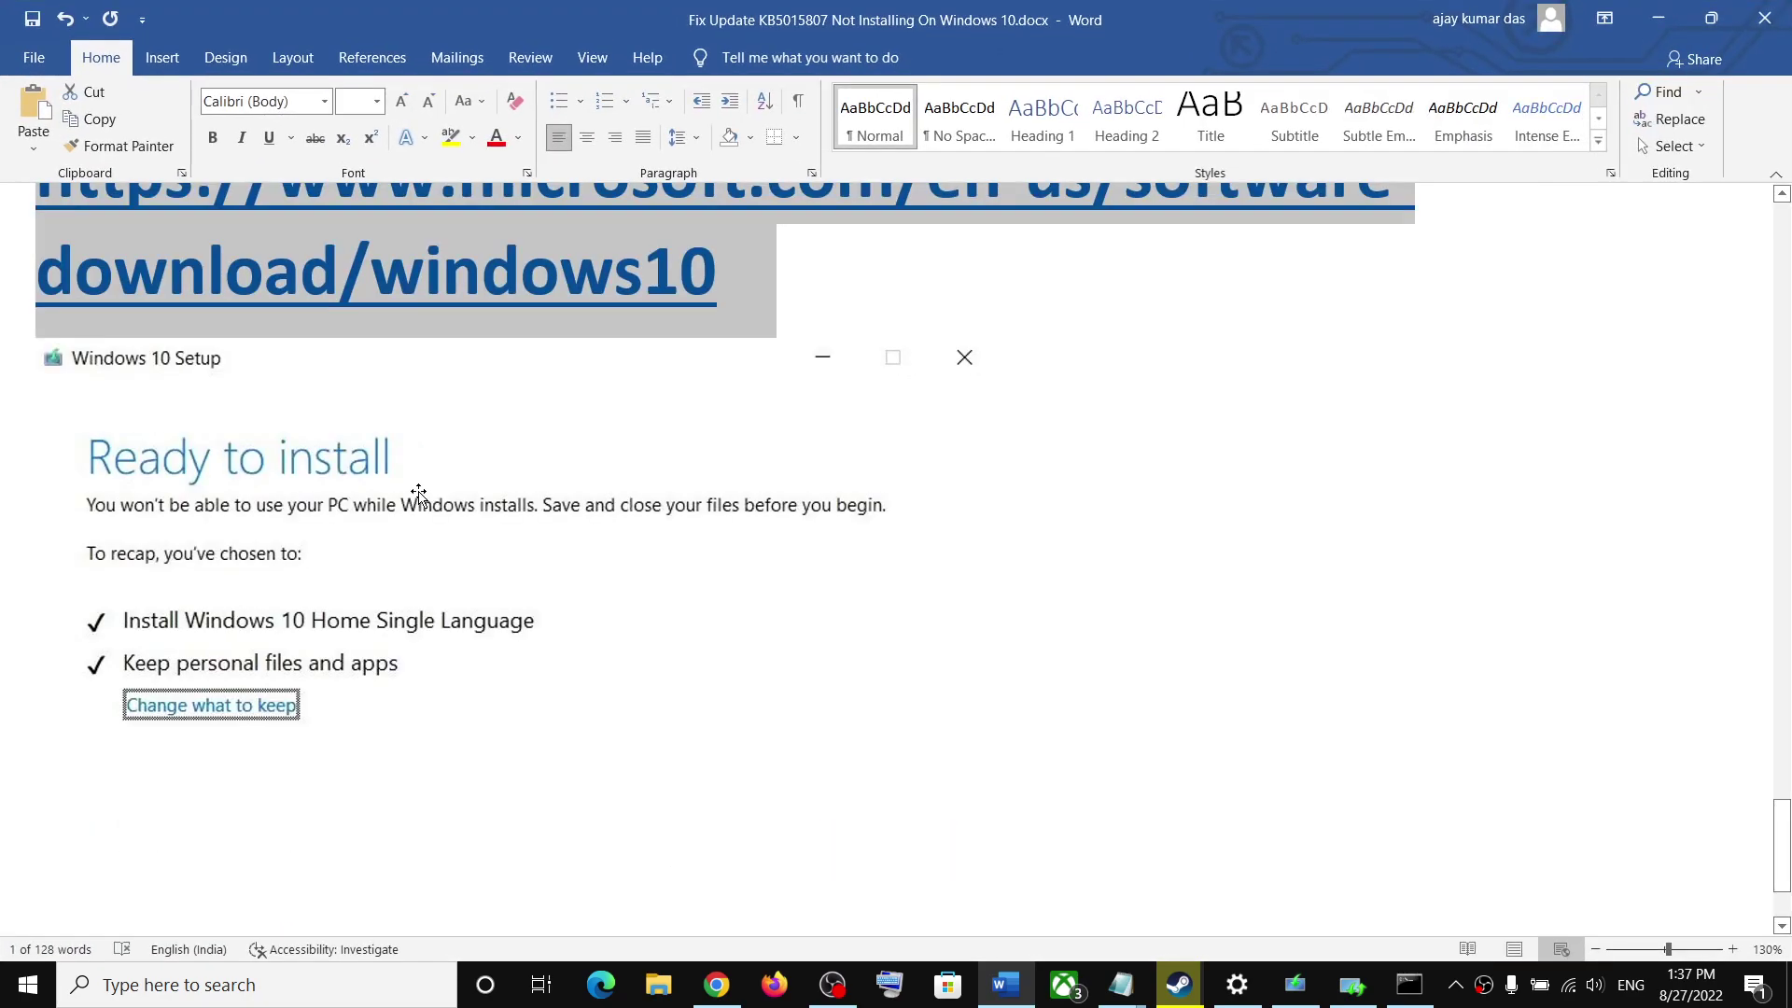
pyautogui.scroll(-3, 371, 485)
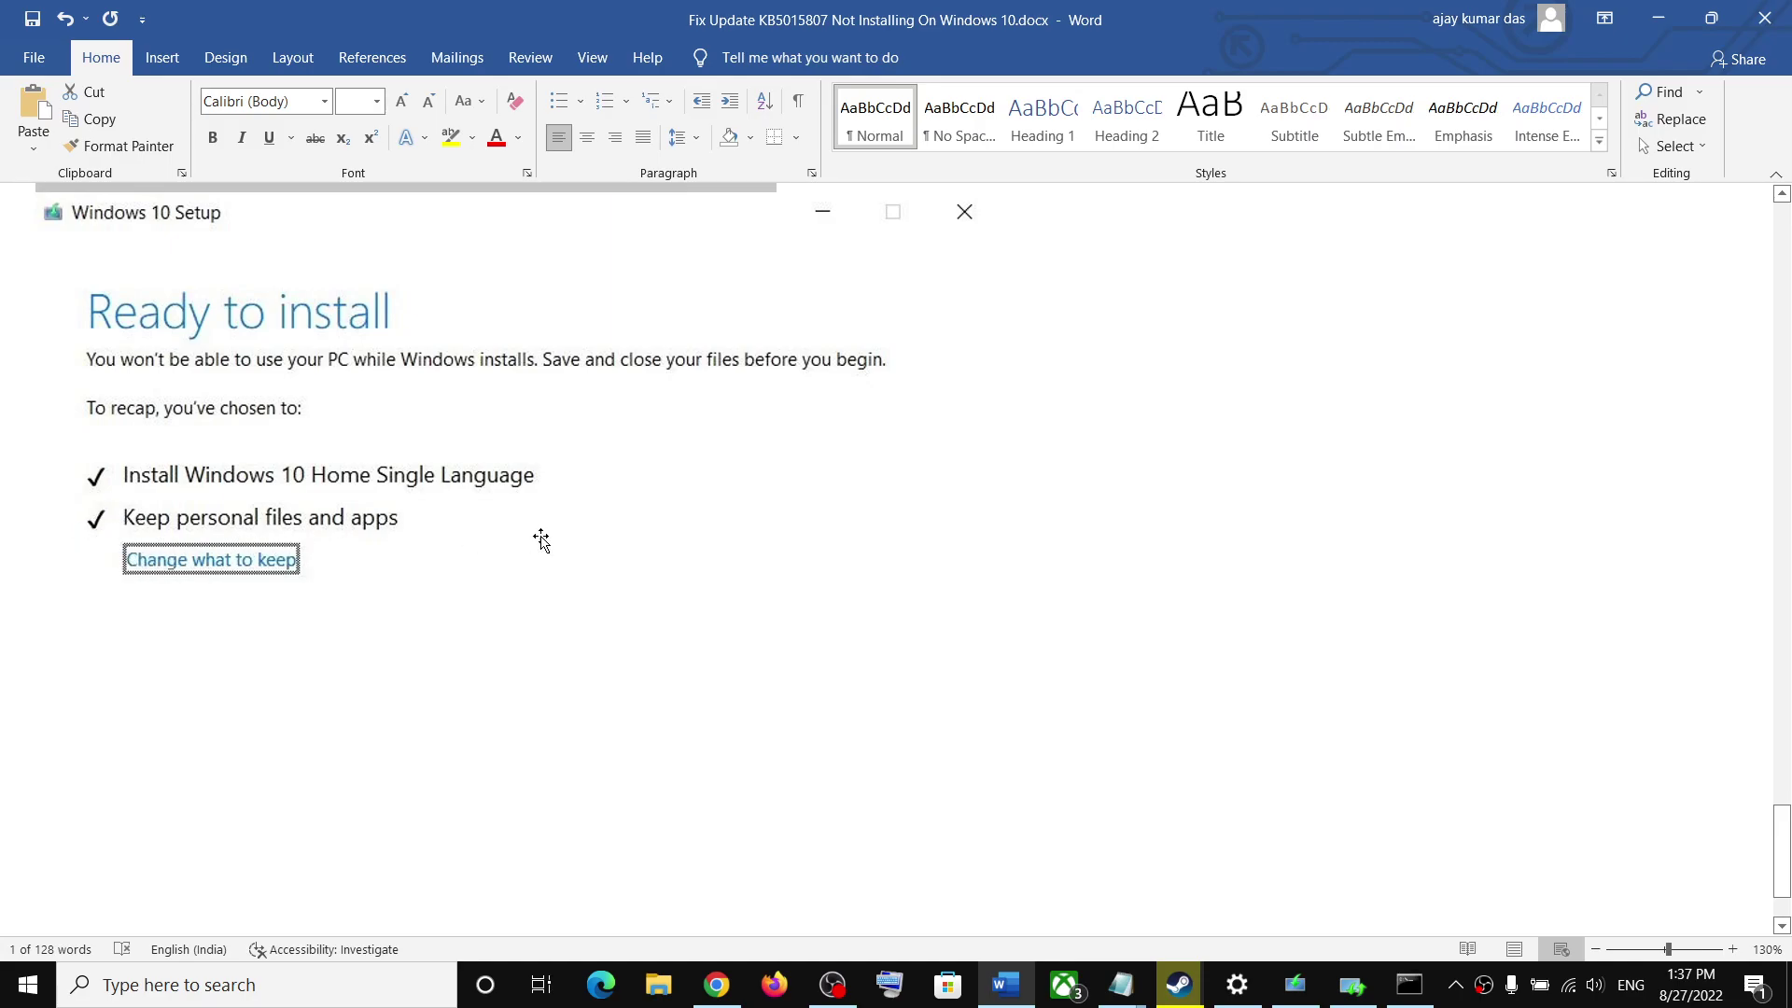
pyautogui.scroll(-3, 761, 640)
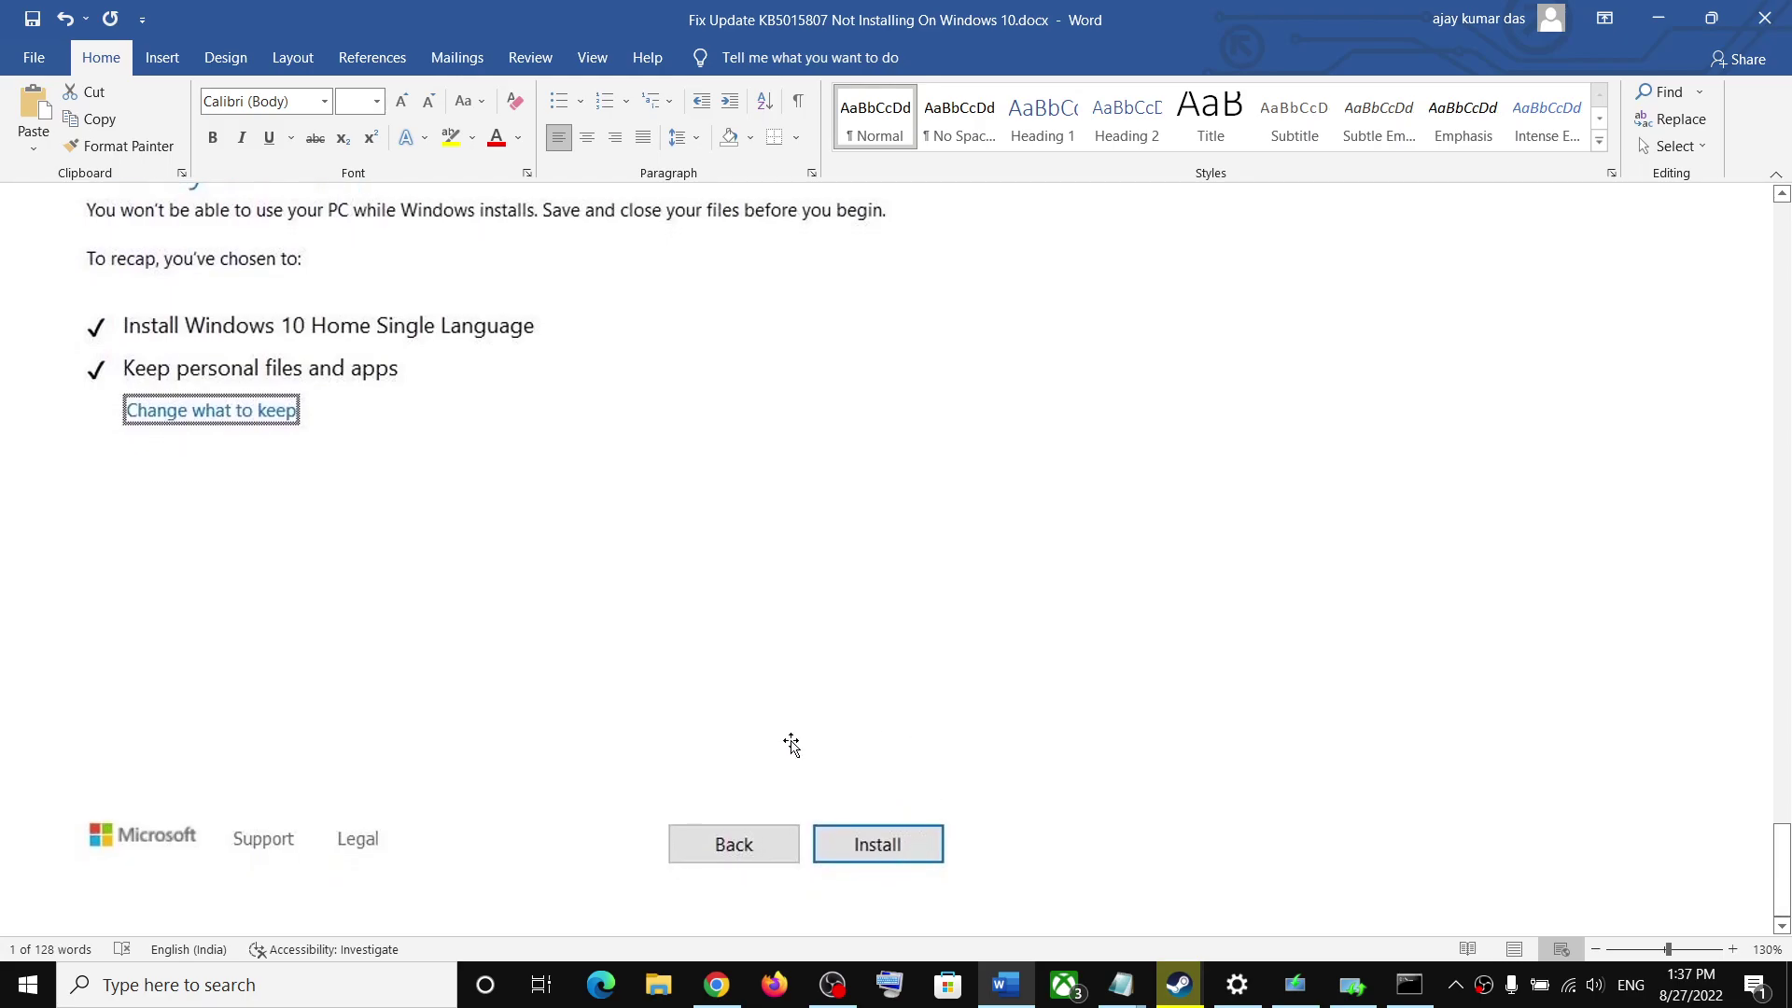
pyautogui.scroll(2, 908, 626)
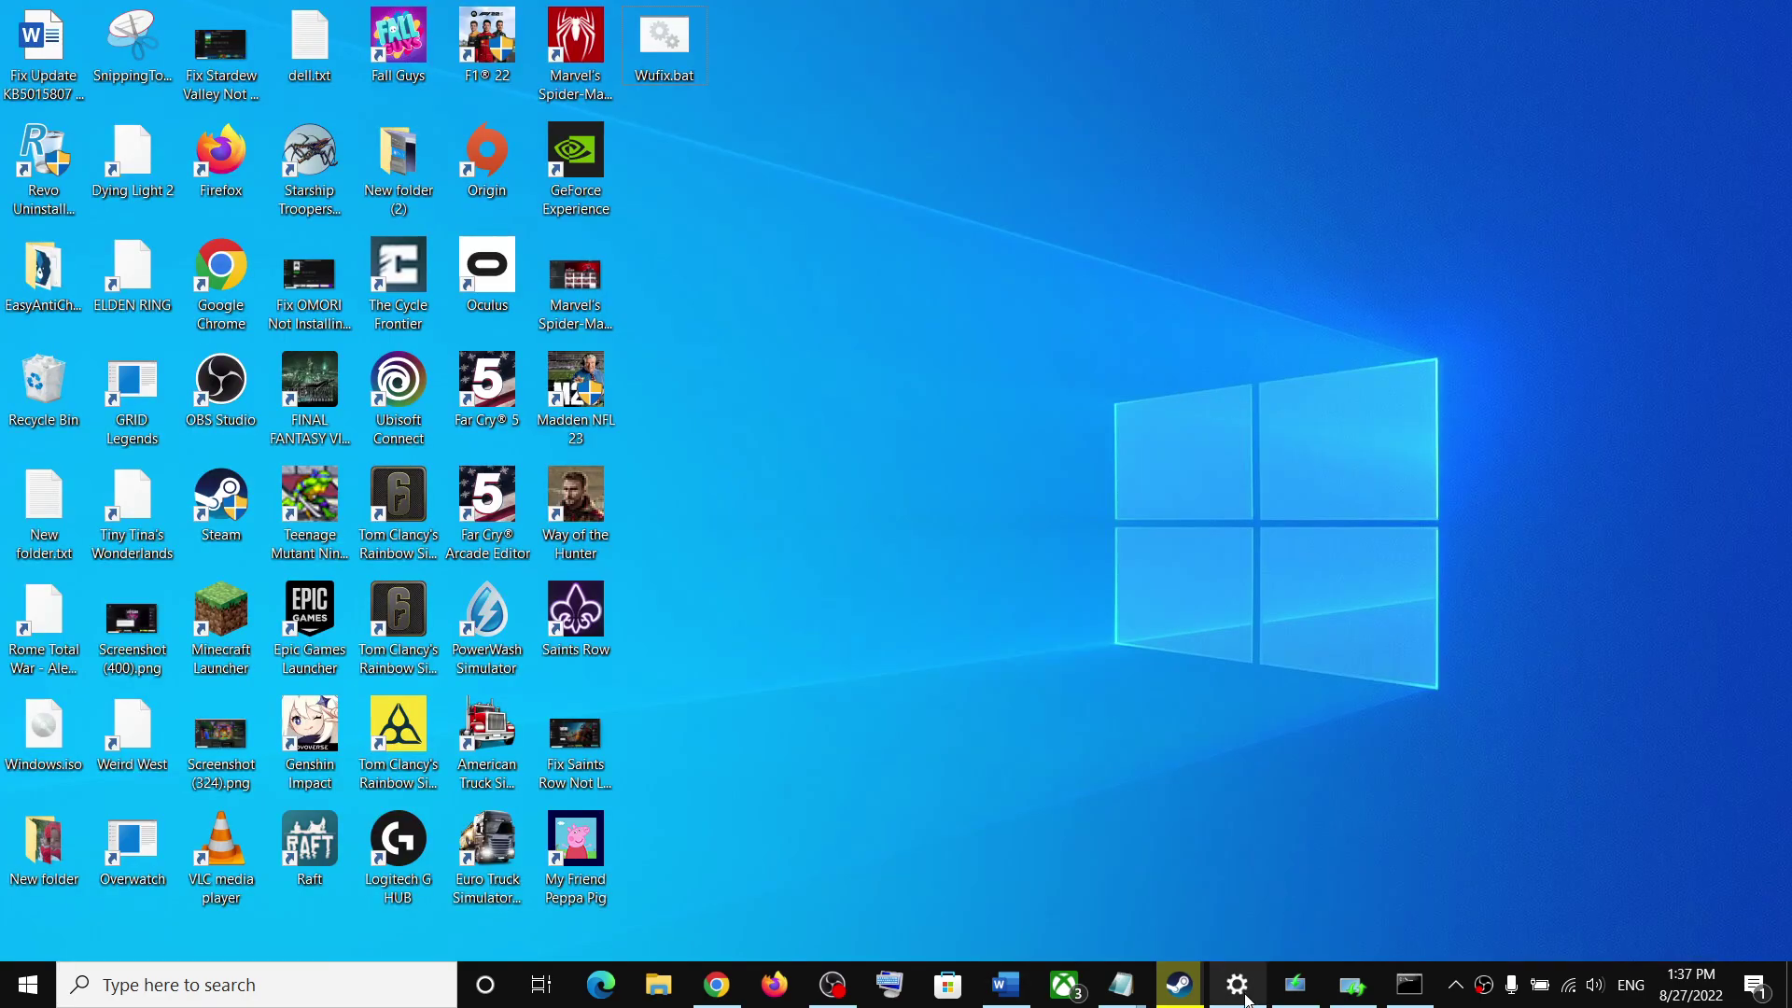
# Glance at the troubleshooters settings, then scroll the guide to the top and select KB5016688 in the title.
pyautogui.click(1236, 984)
pyautogui.click(1005, 984)
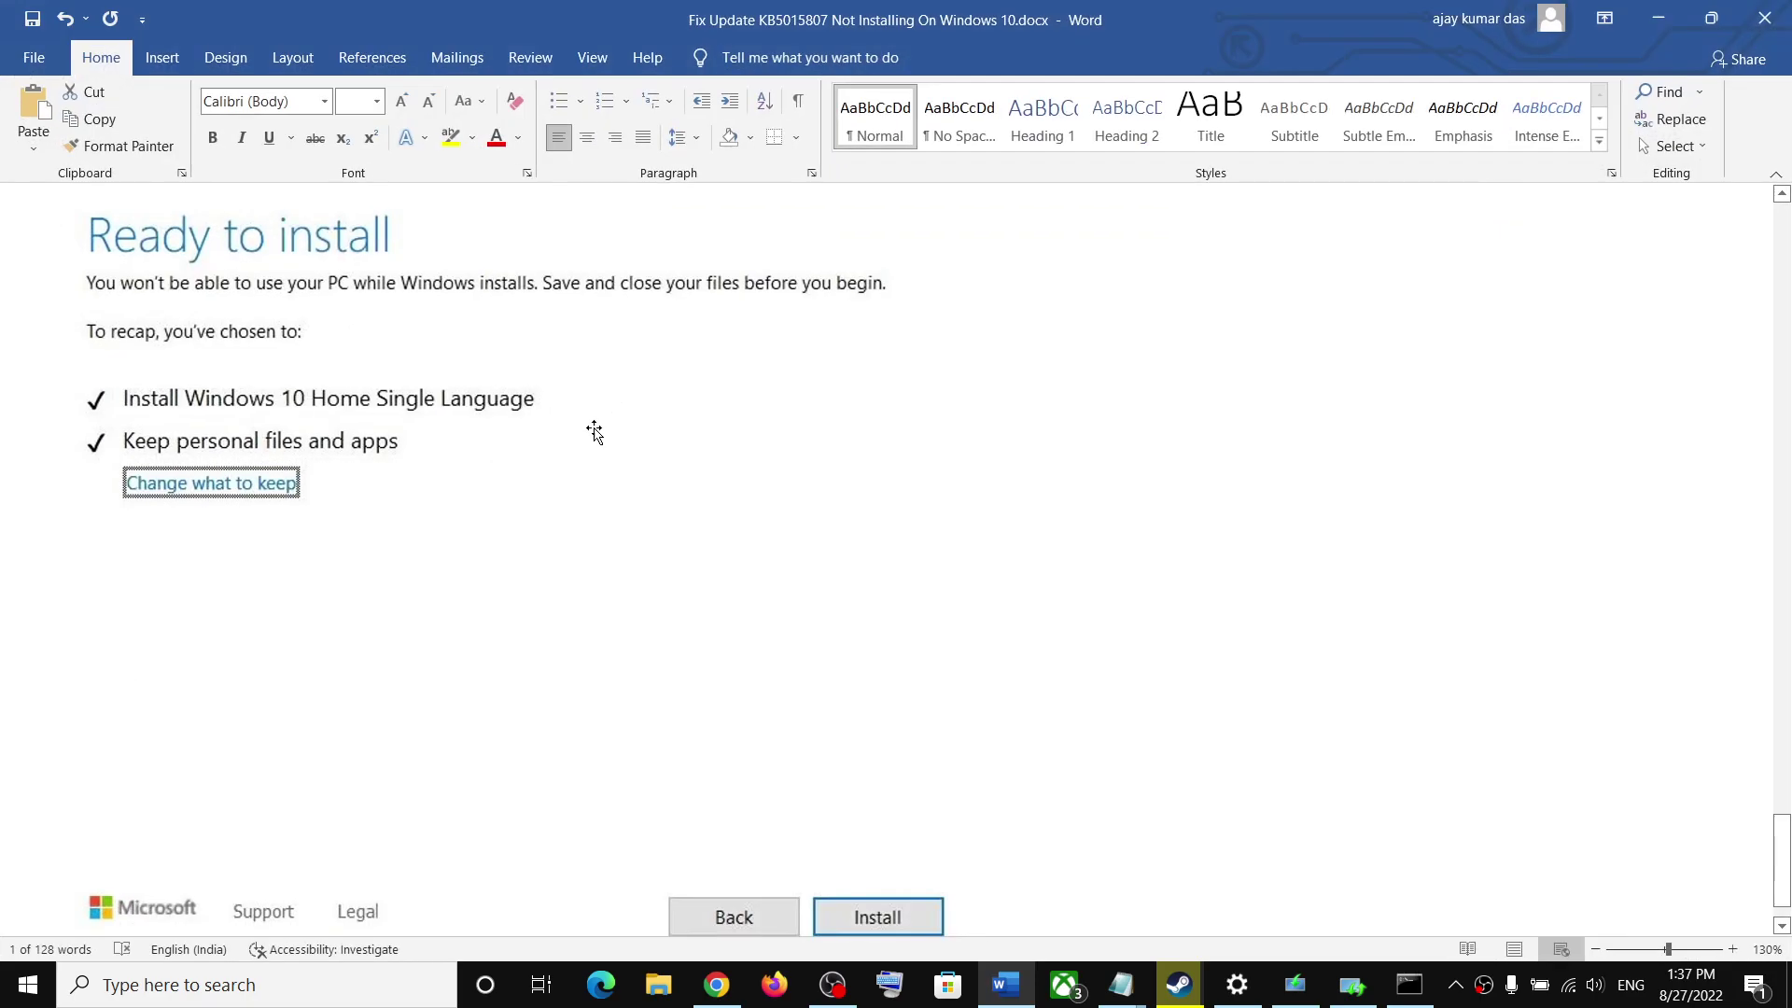
pyautogui.scroll(3, 1786, 793)
pyautogui.scroll(15, 1786, 818)
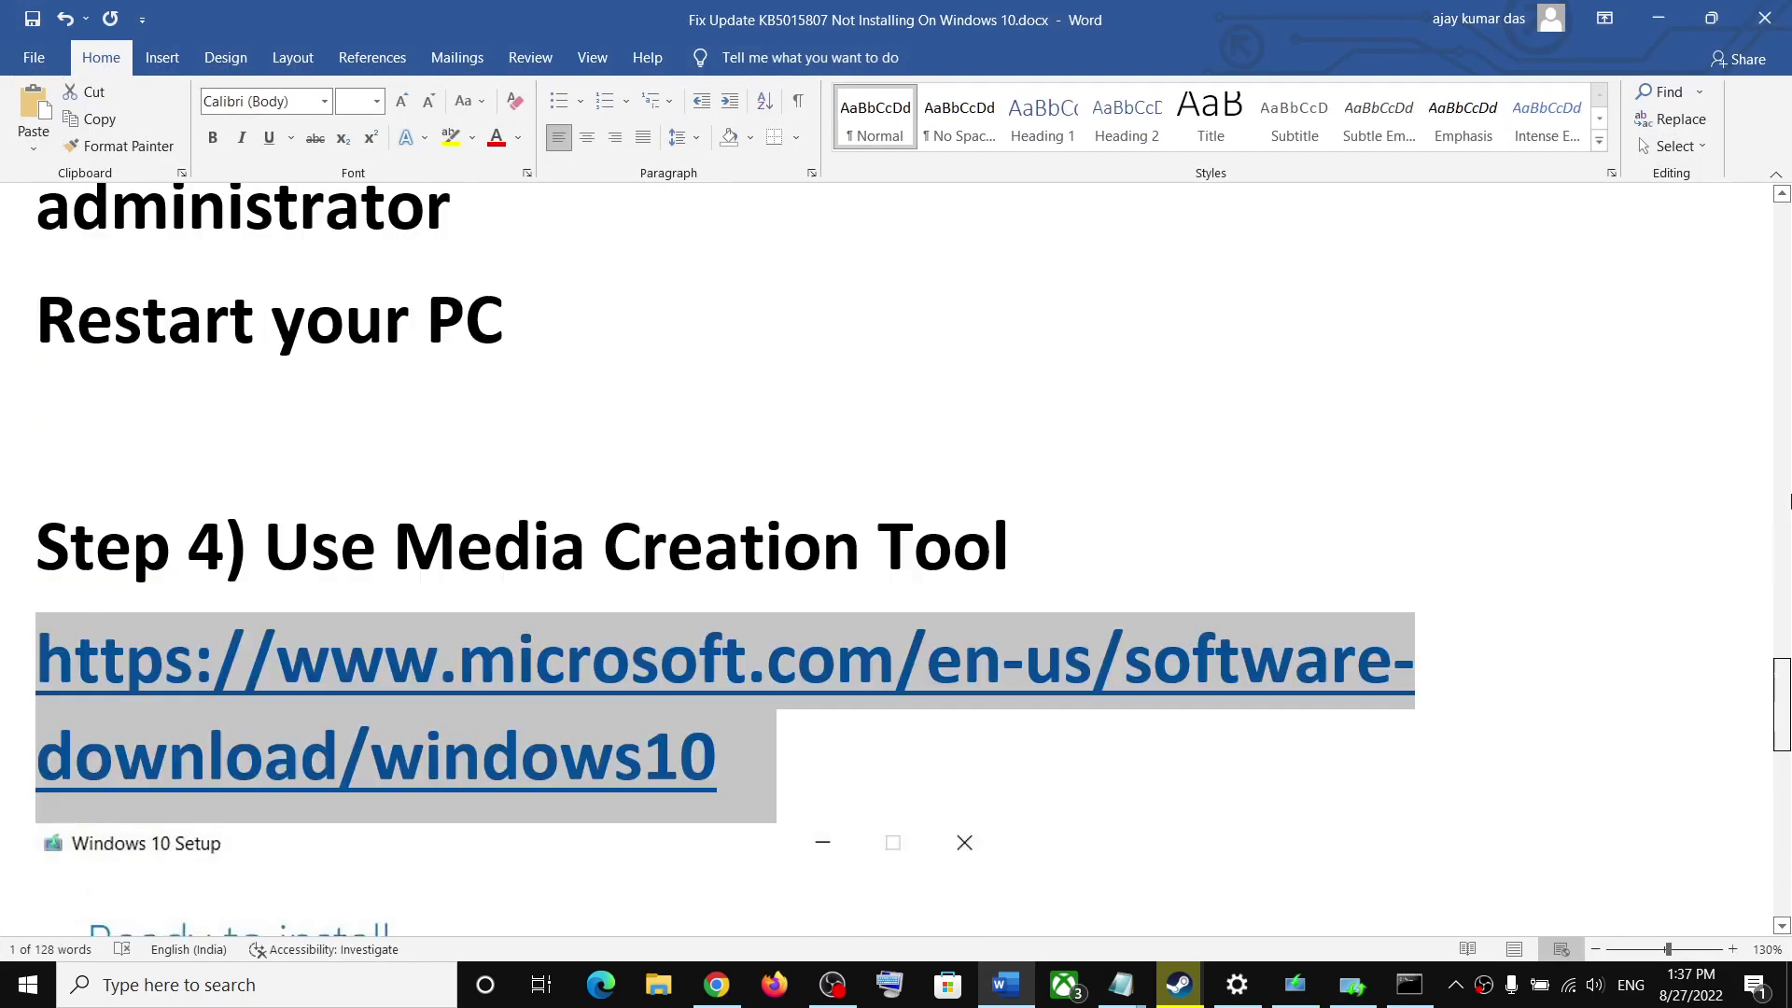
pyautogui.doubleClick(470, 230)
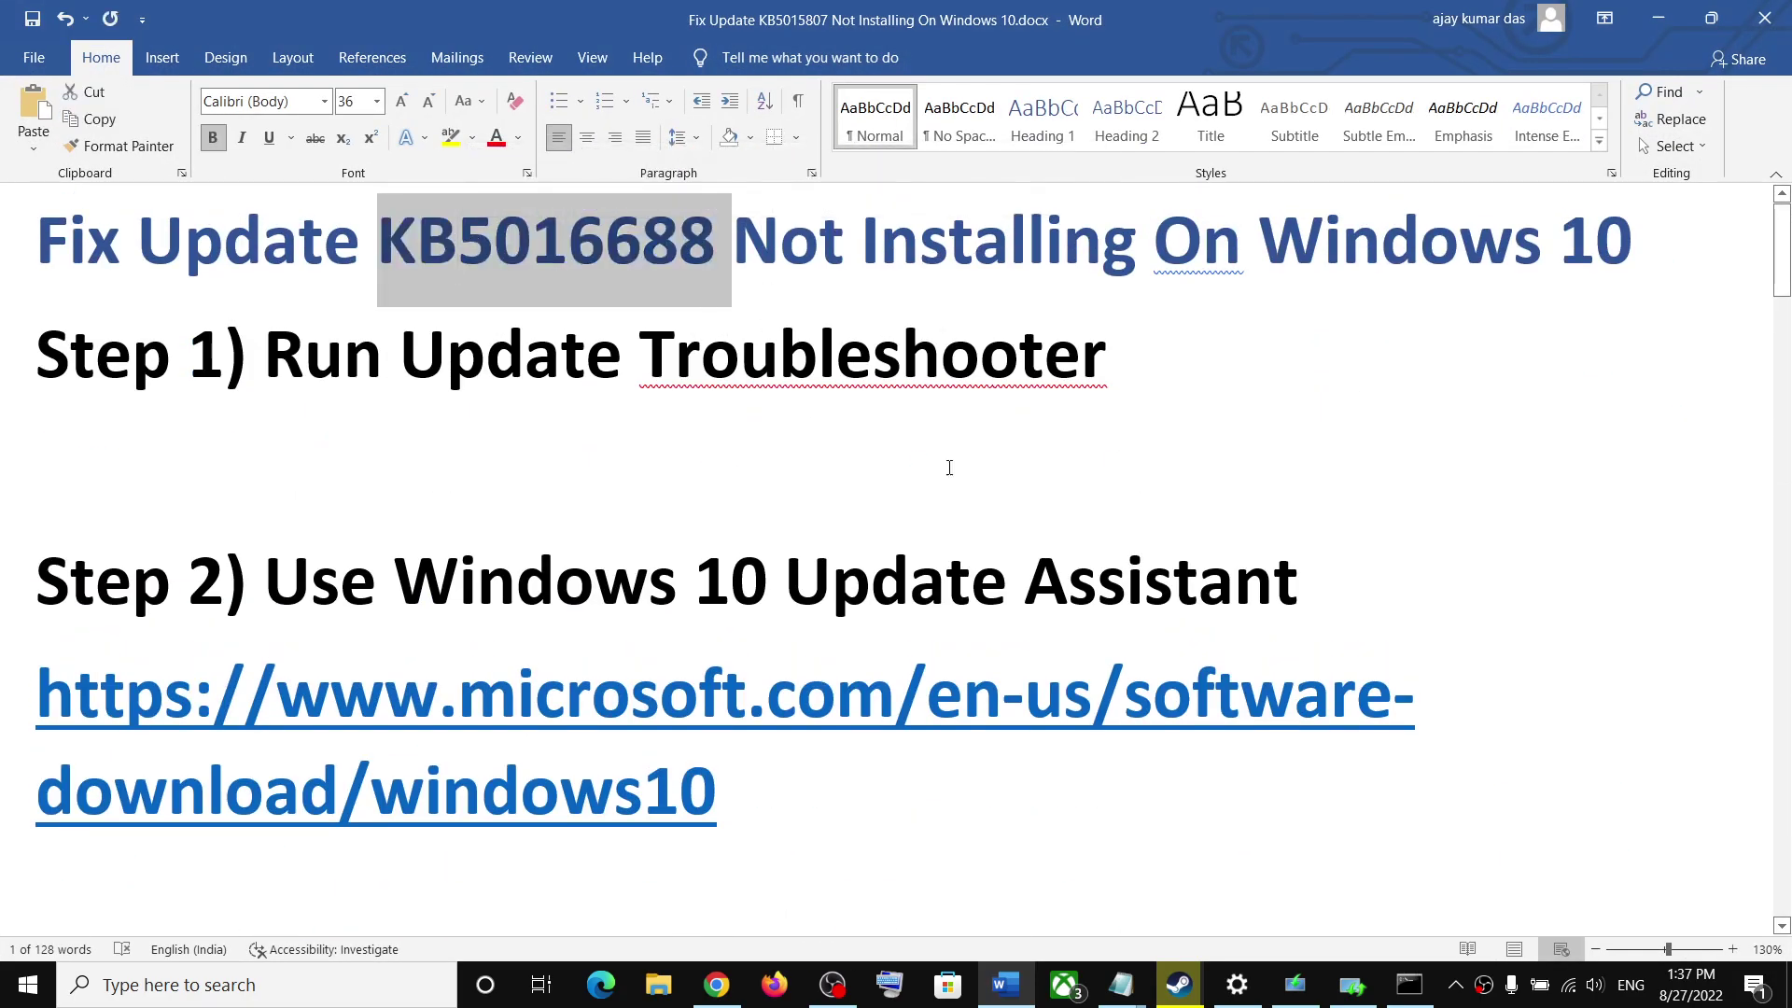